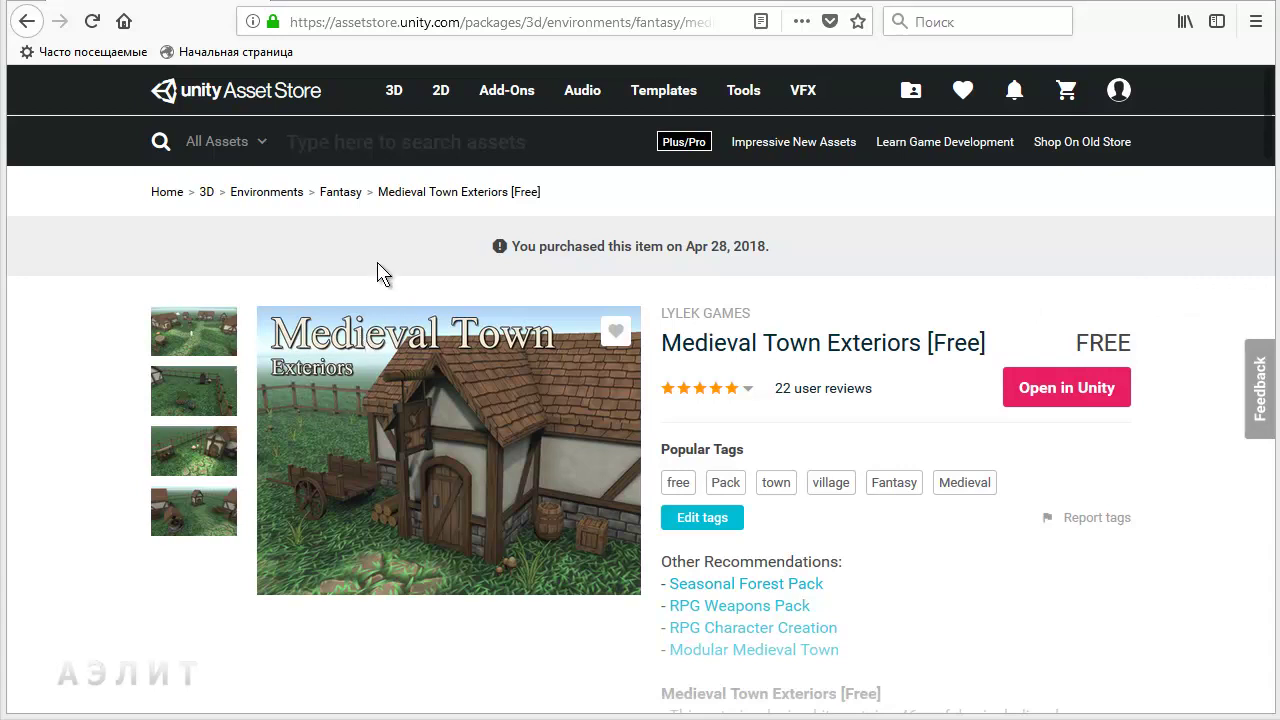
- Filter the Asset Store's 3D Humanoids category to free ($0) assets only
mouse_move(398, 98)
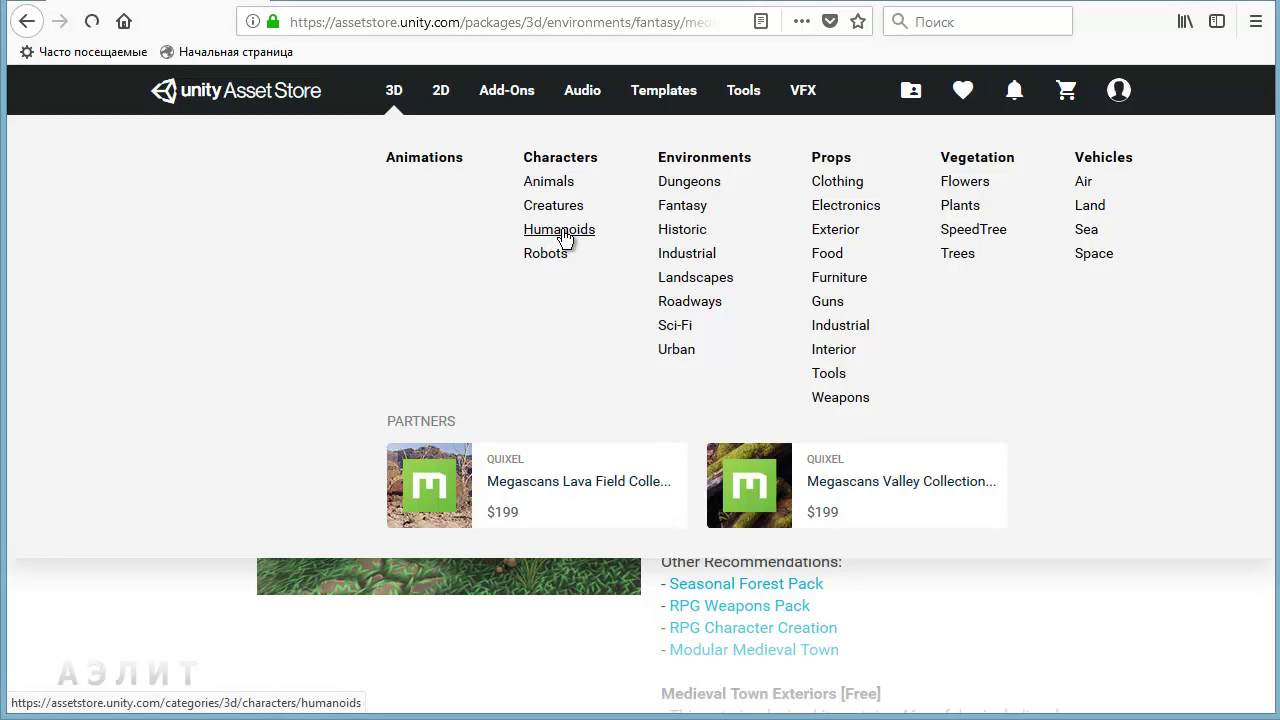
left_click(561, 231)
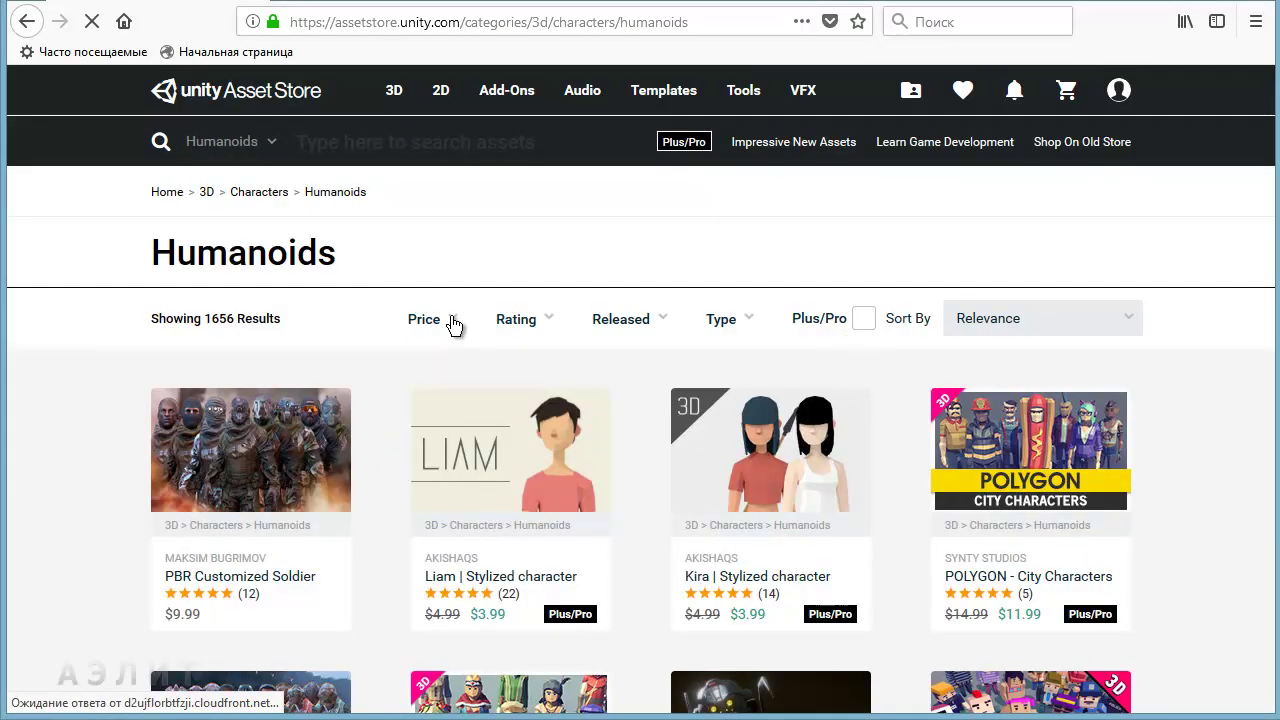
left_click(452, 322)
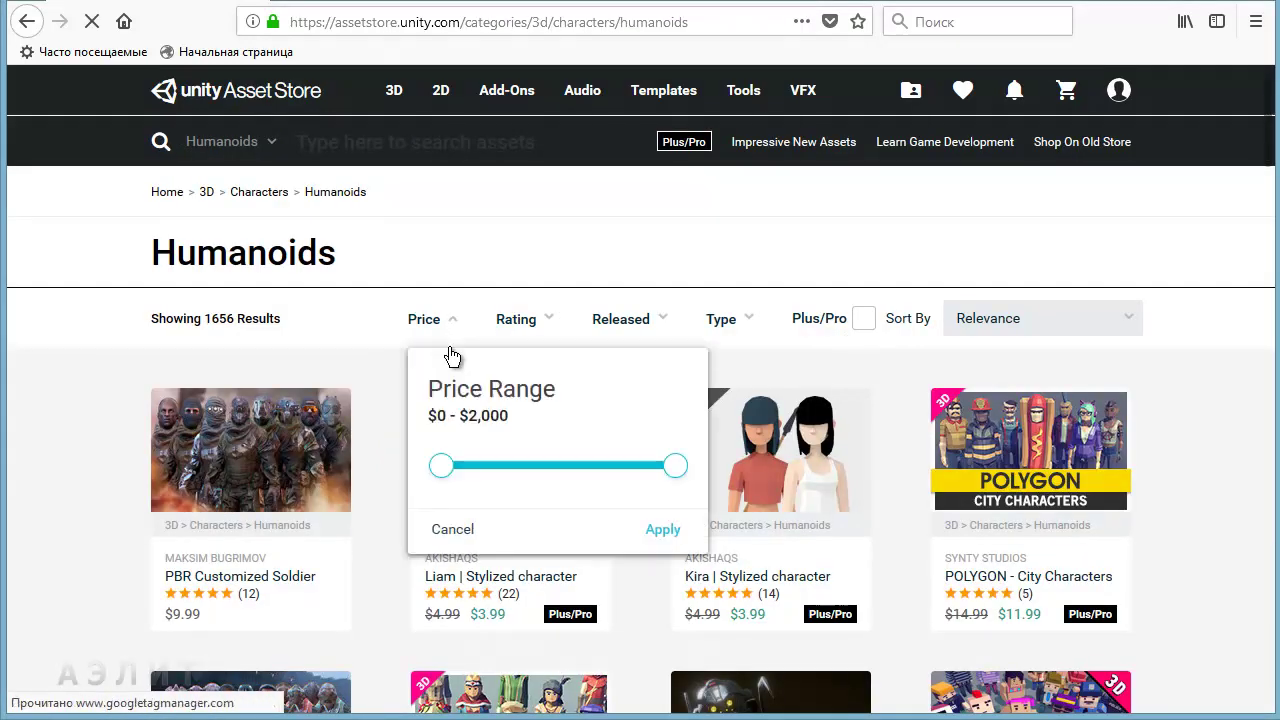
left_click_drag(678, 470, 450, 485)
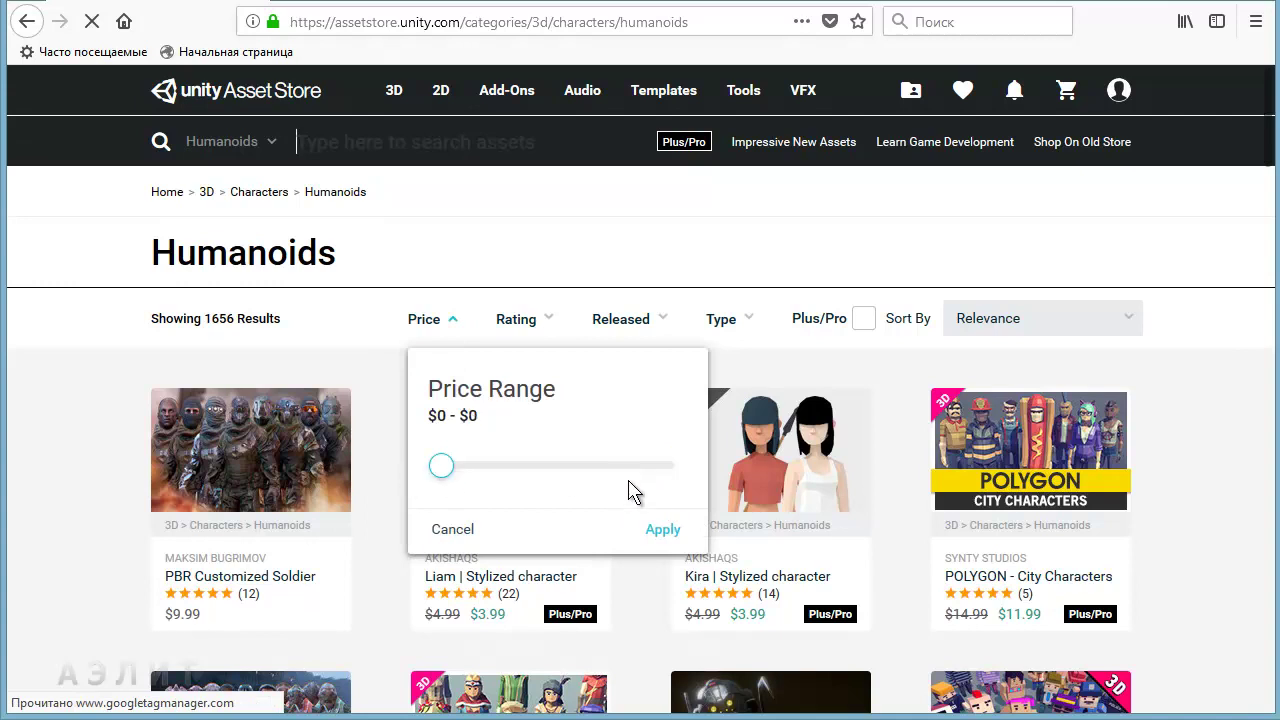
left_click(658, 535)
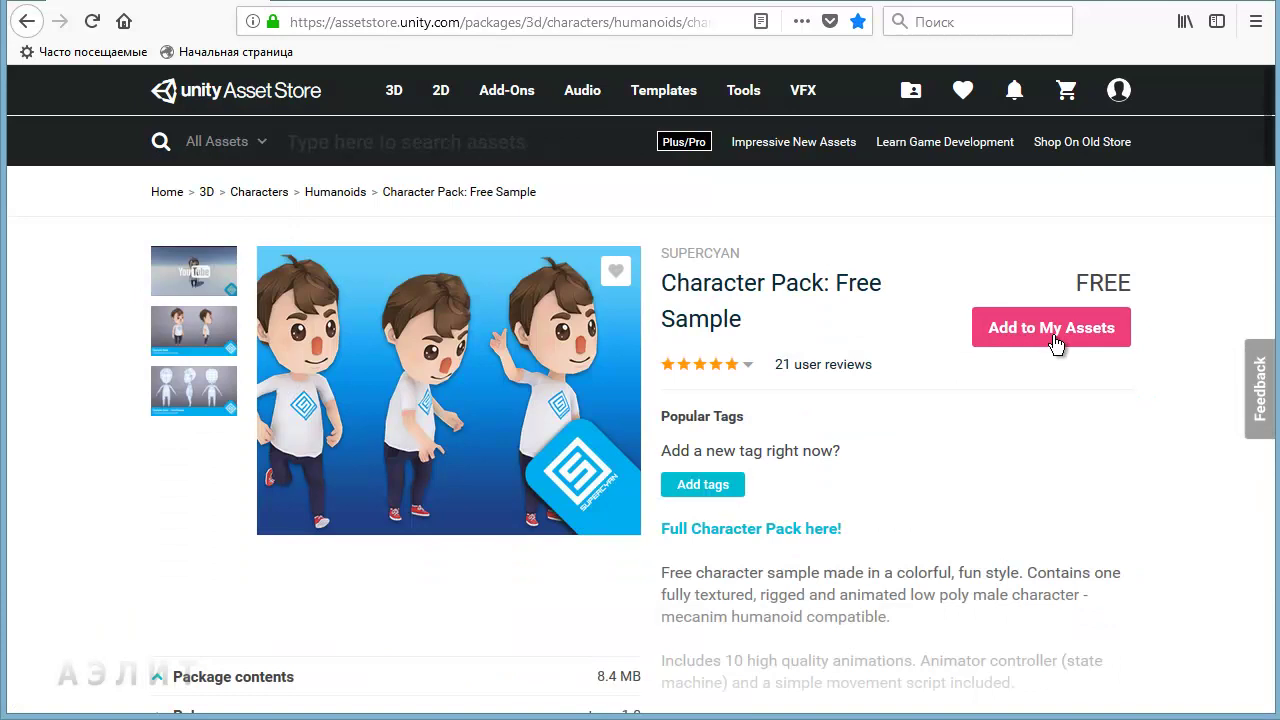
- Add the free Character Pack: Free Sample to My Assets
left_click(1055, 344)
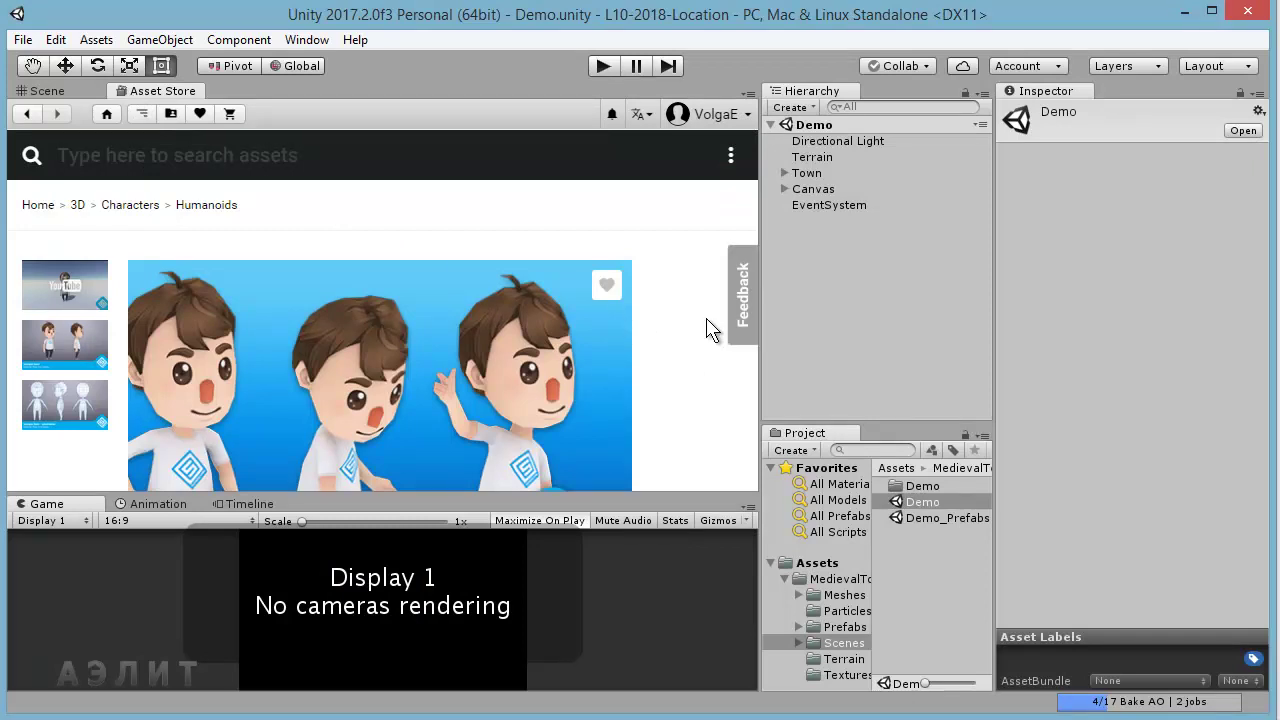
- Scroll Unity's Asset Store tab to the Character Pack: Free Sample package details
scroll(695, 330, "down", 2)
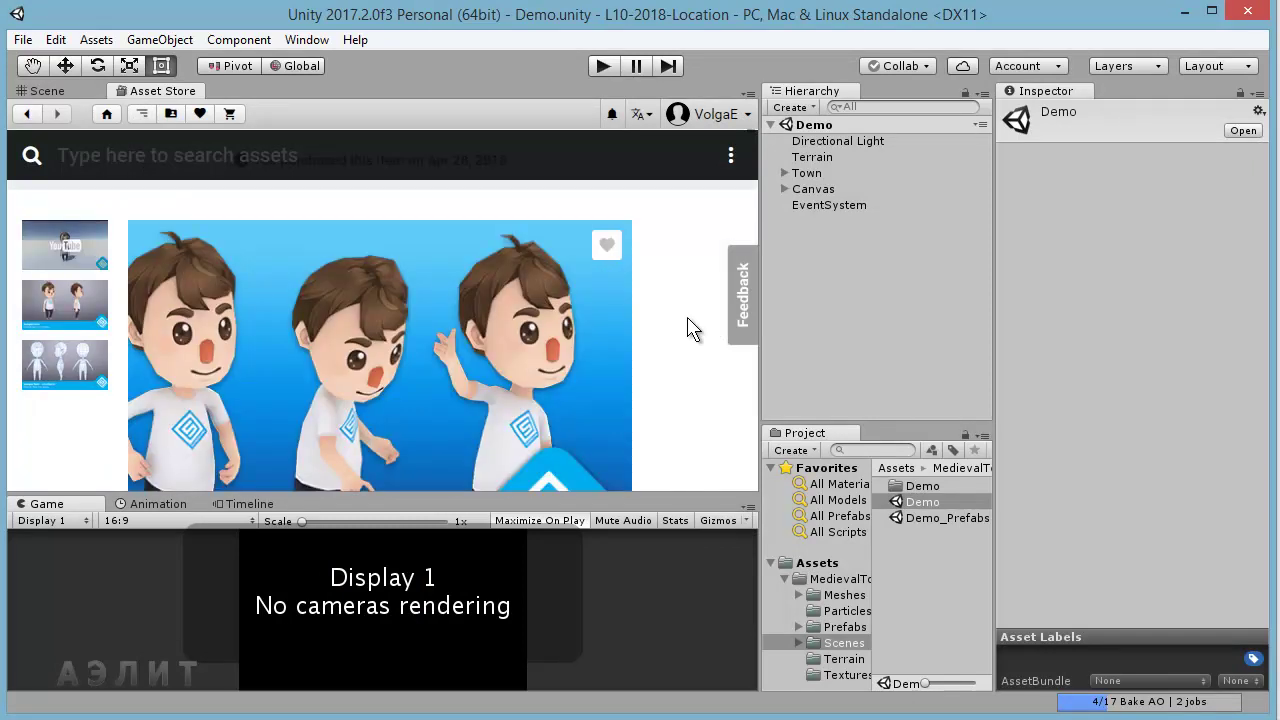
scroll(695, 330, "down", 3)
scroll(688, 358, "down", 2)
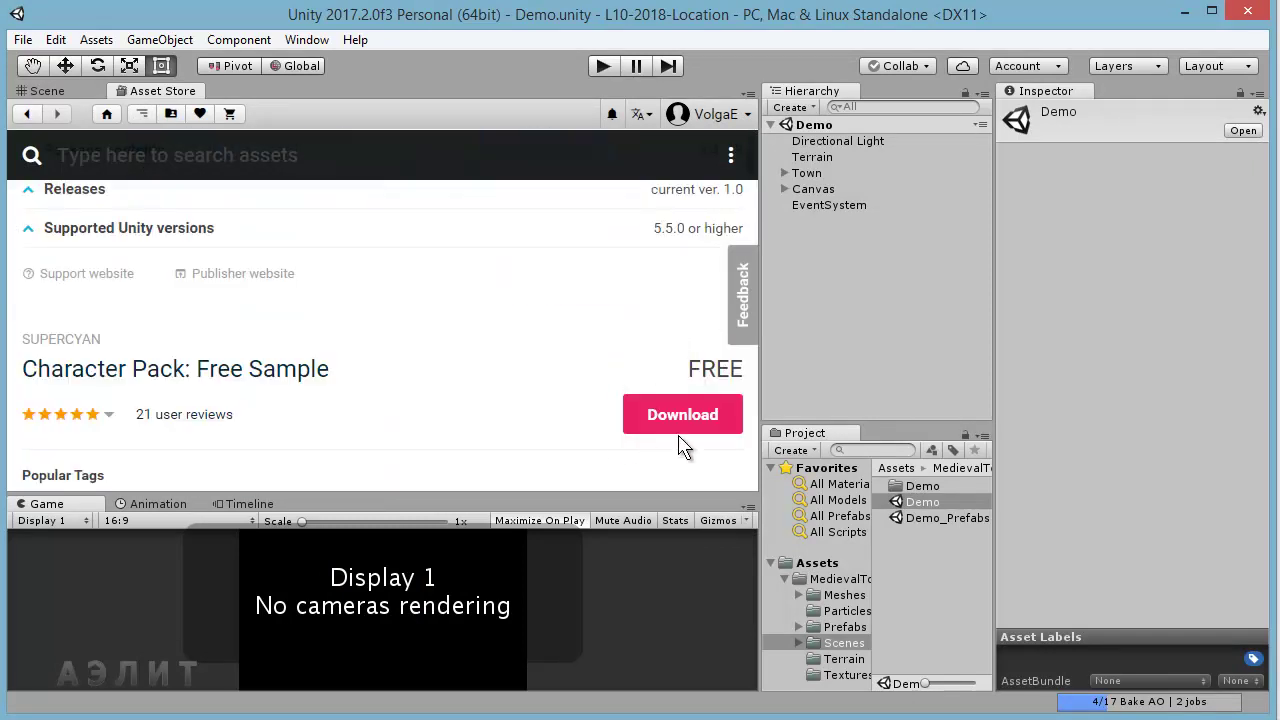
scroll(545, 413, "up", 2)
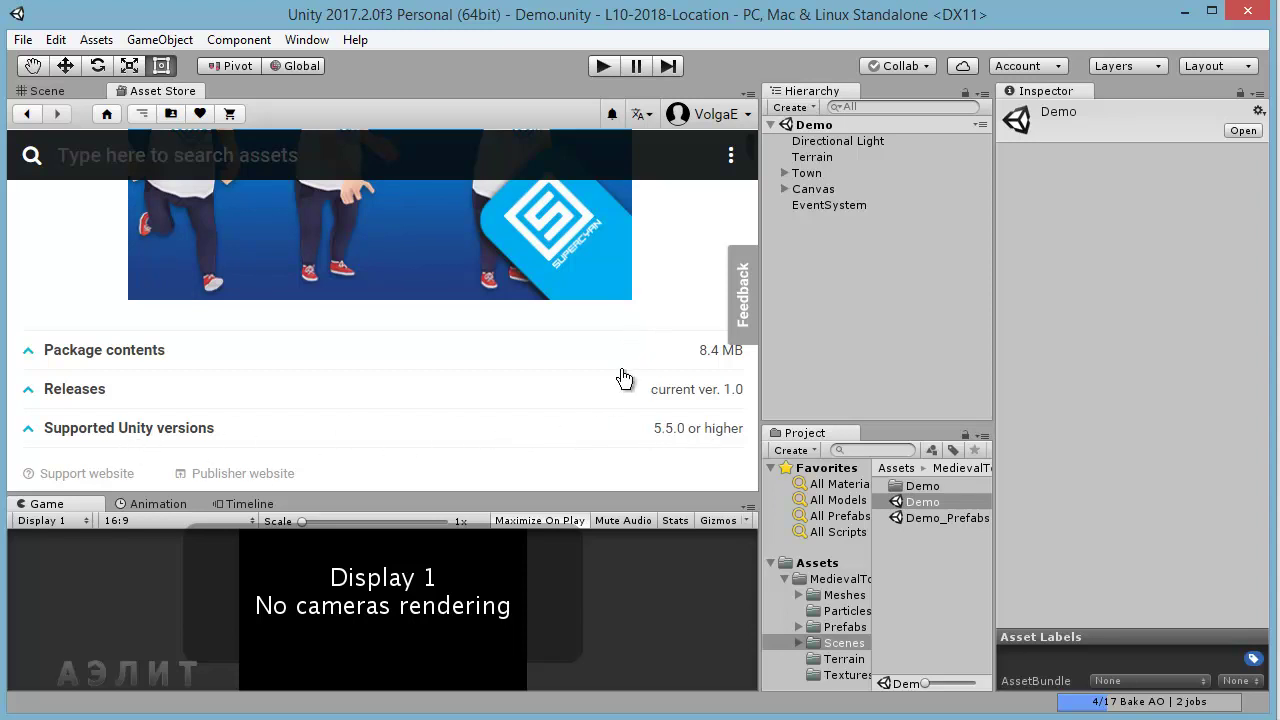
scroll(620, 374, "down", 2)
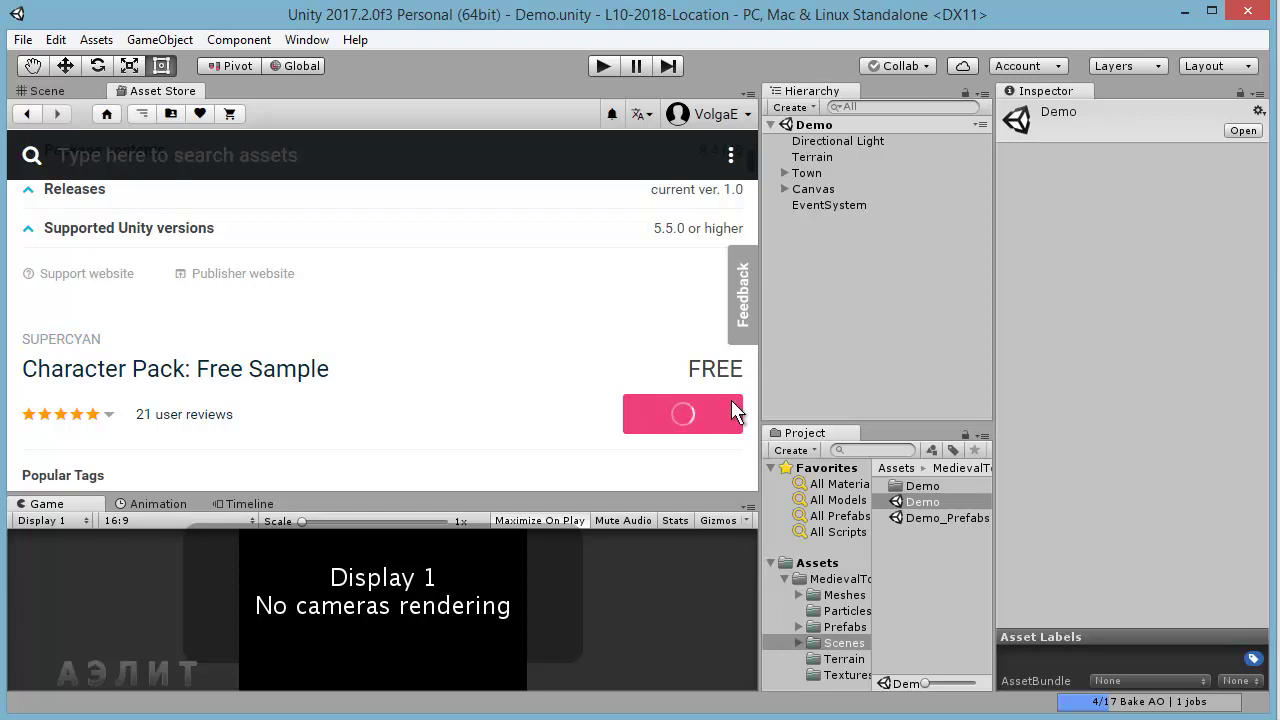
- Import the downloaded Character Pack: Free Sample files into the project
left_click(699, 414)
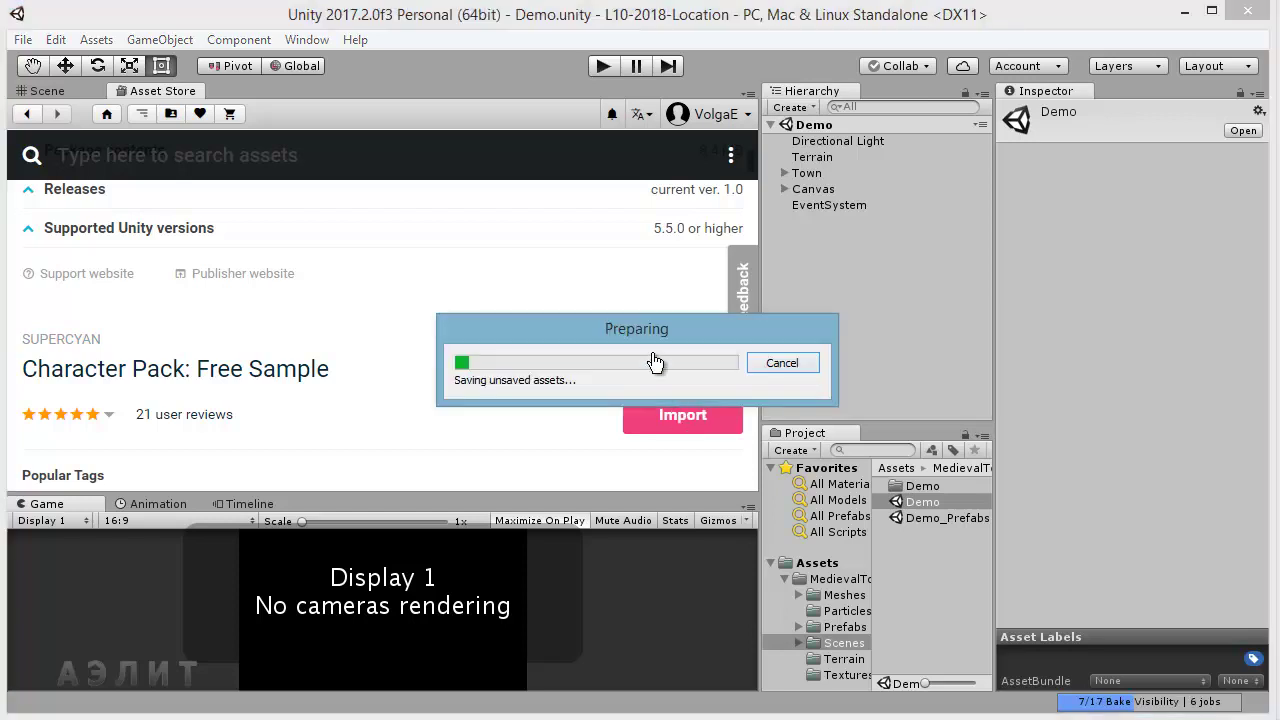
left_click(980, 666)
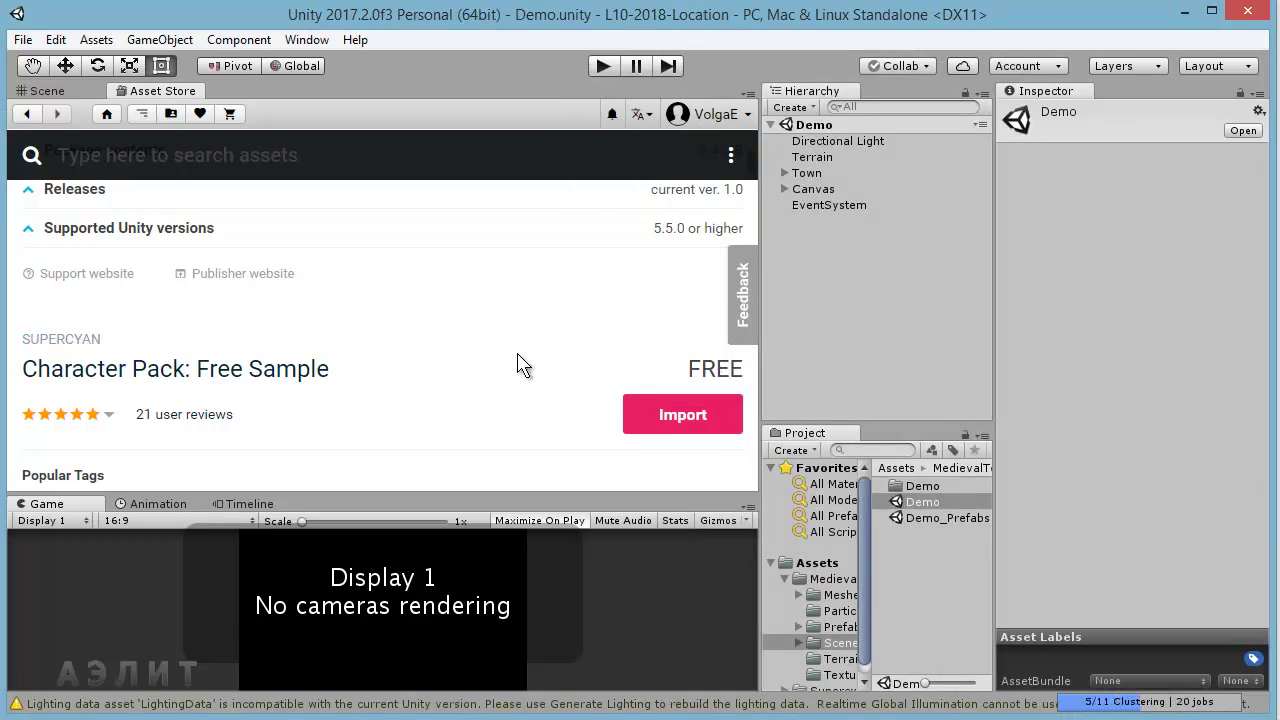
left_click_drag(866, 515, 878, 551)
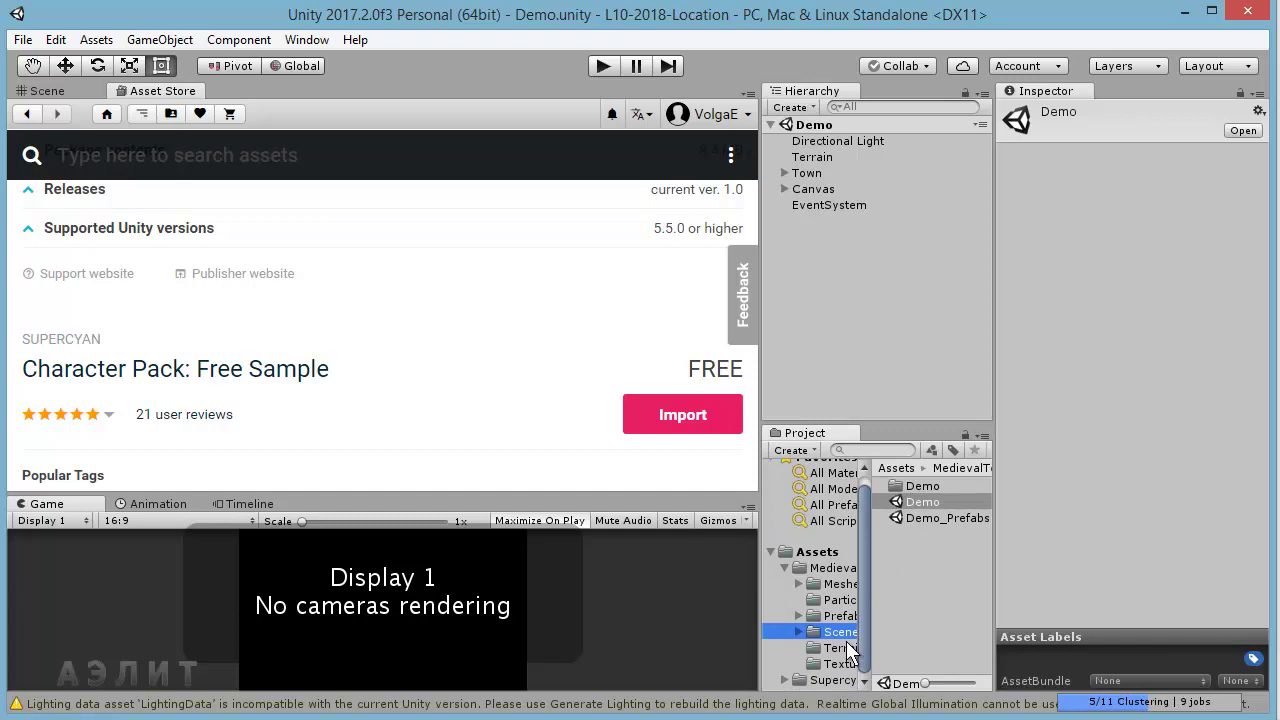
- Collapse the medieval town folder and browse the Supercyan folder's contents
left_click(784, 569)
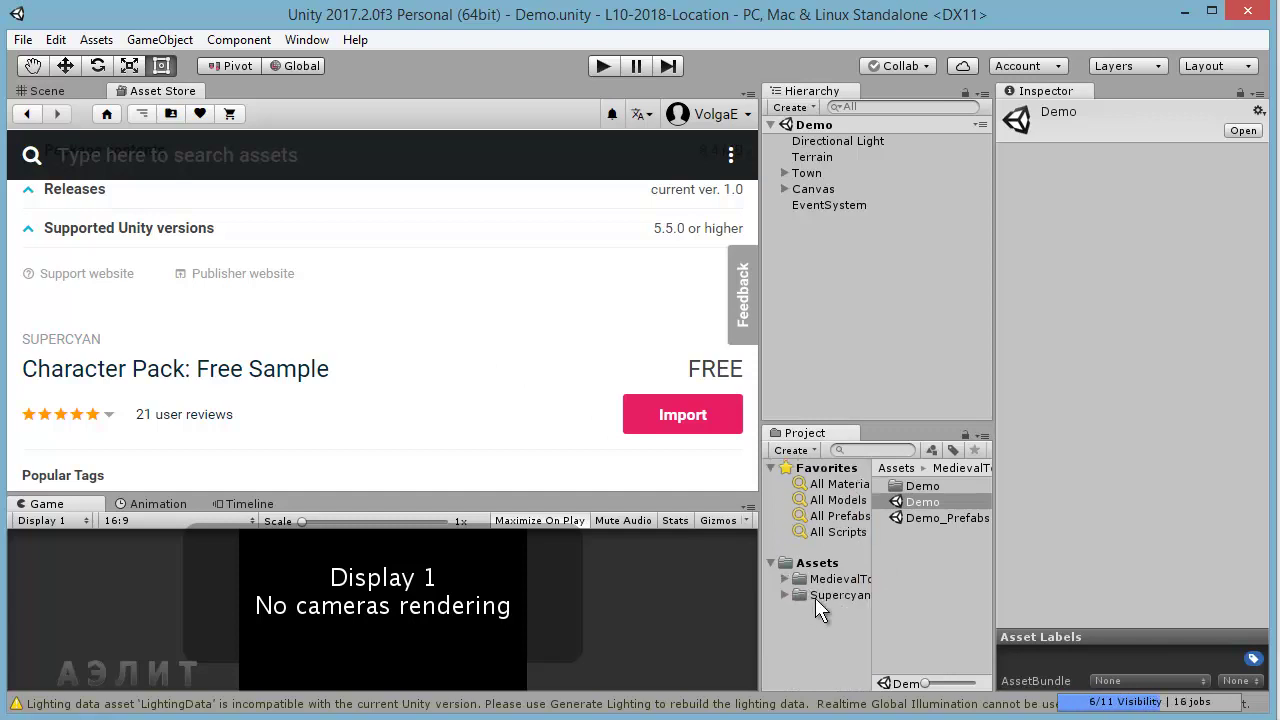
left_click(833, 594)
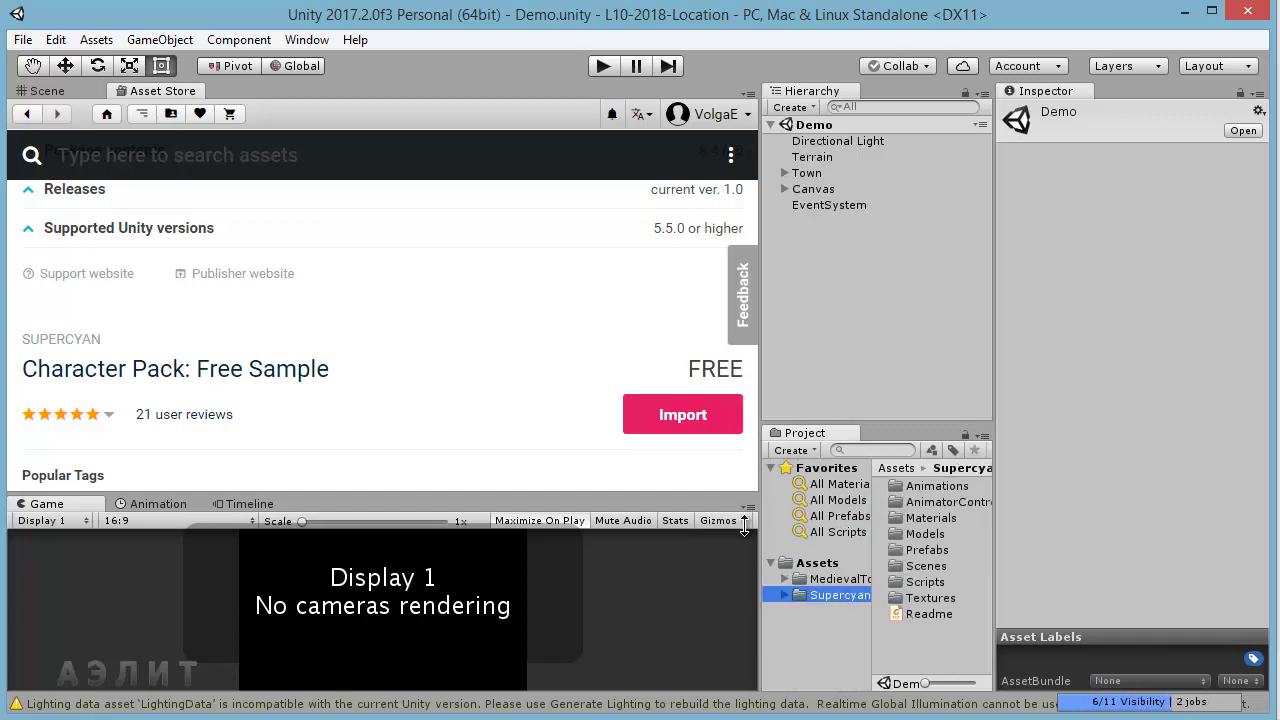
scroll(502, 363, "up", 10)
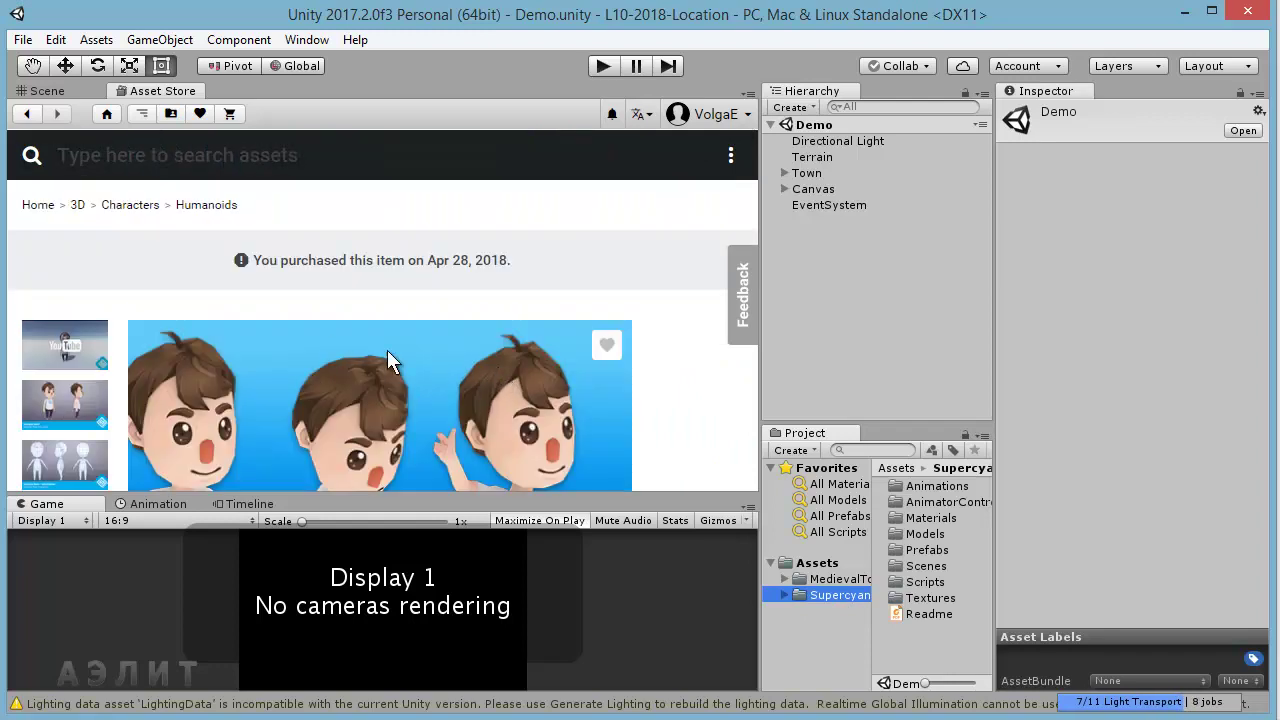
scroll(466, 325, "down", 1)
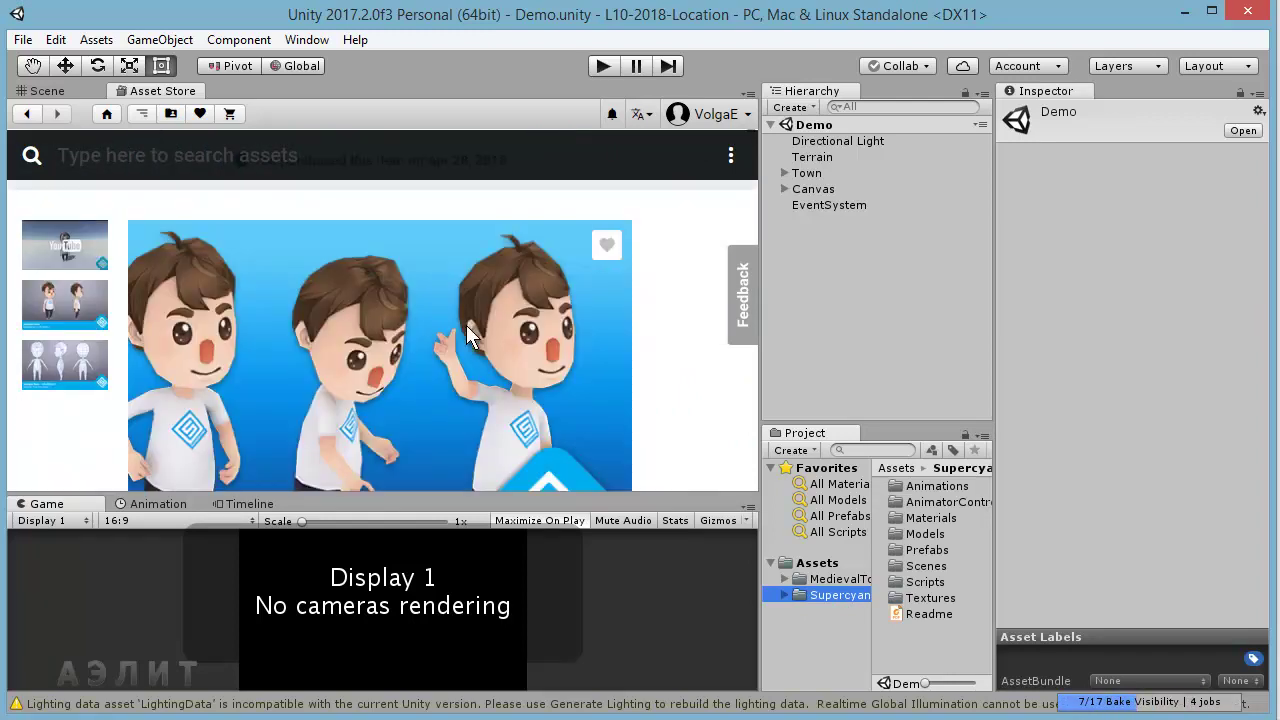
scroll(466, 326, "down", 2)
scroll(466, 326, "down", 2)
scroll(466, 337, "down", 1)
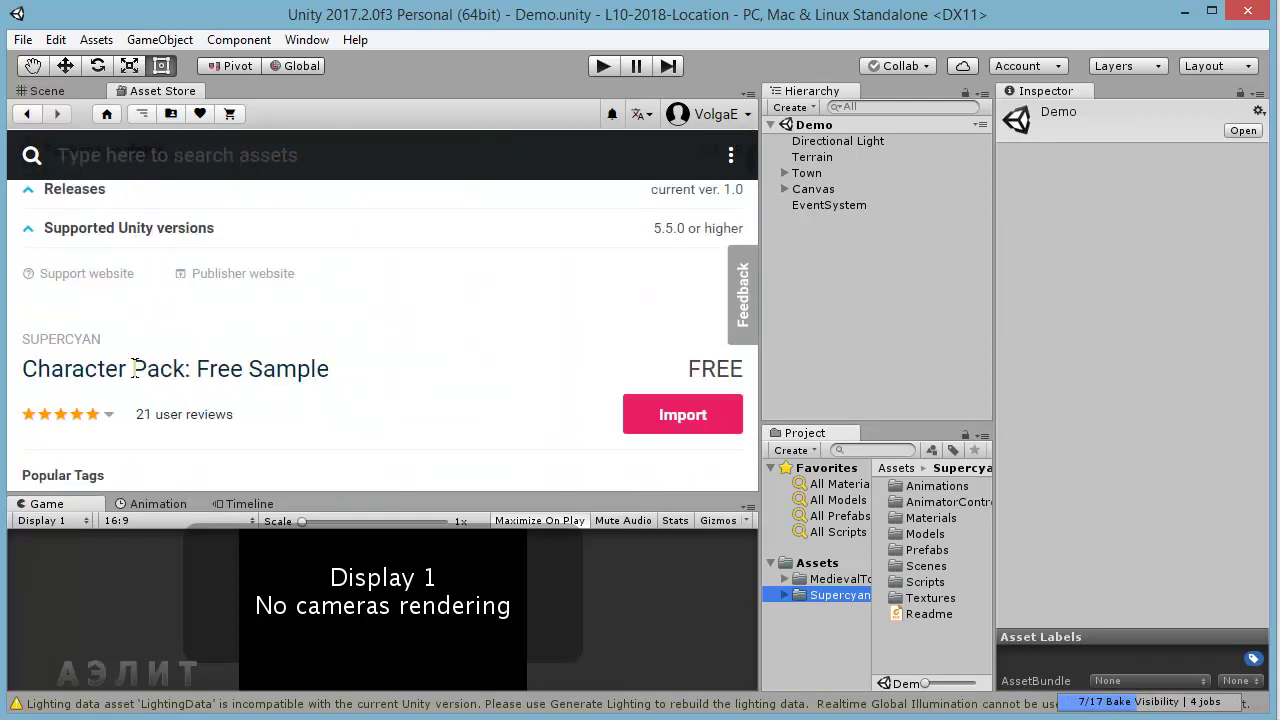
scroll(389, 380, "down", 1)
scroll(389, 380, "down", 1)
scroll(389, 380, "up", 4)
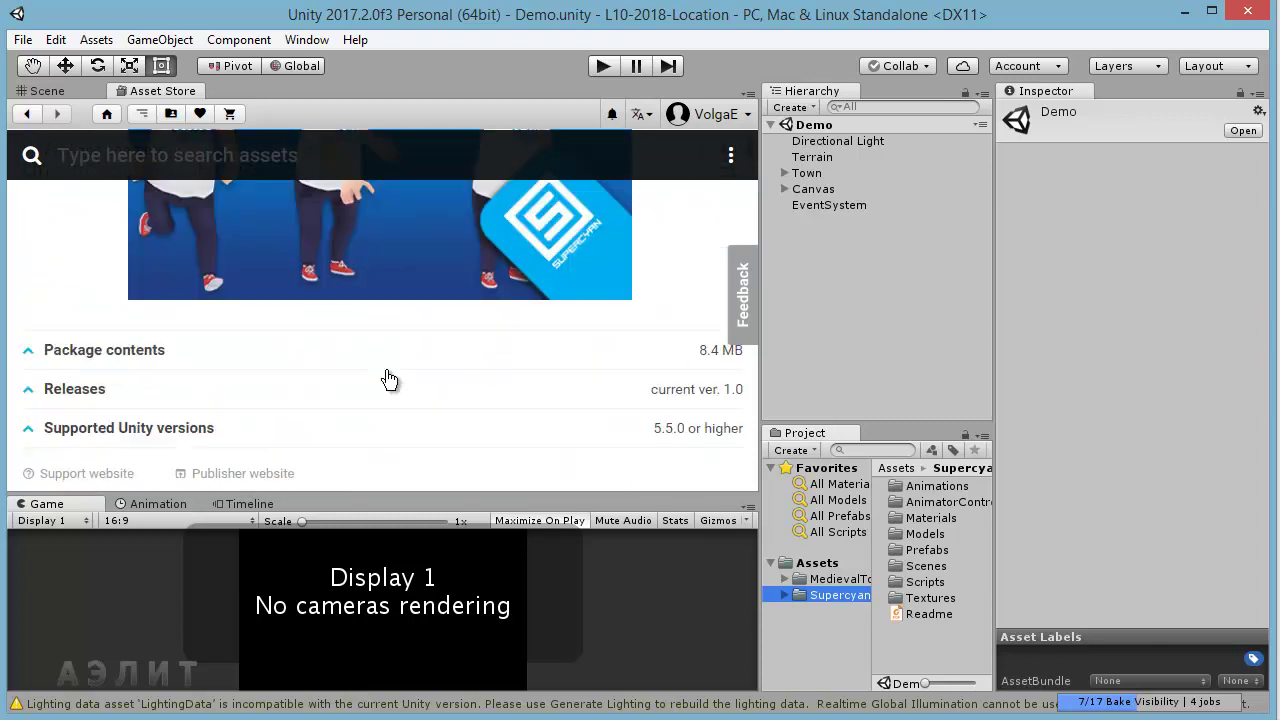
scroll(389, 380, "down", 2)
scroll(389, 380, "up", 2)
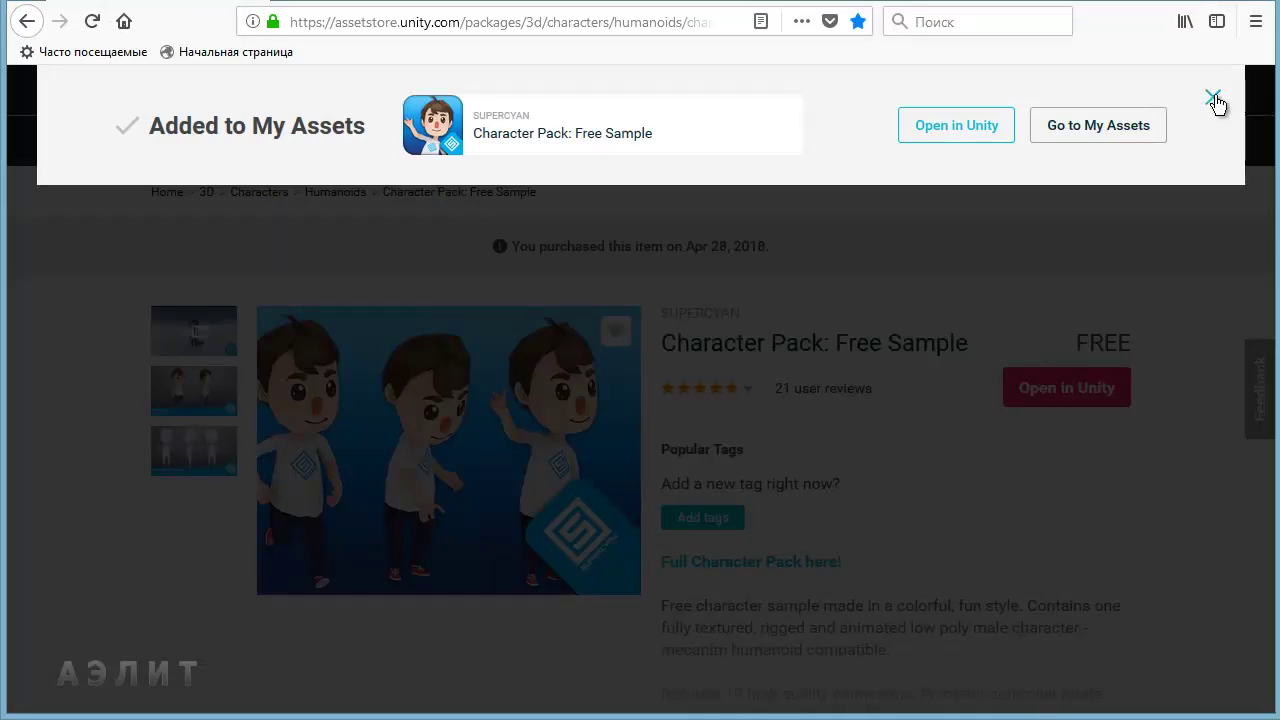
- Dismiss the added-to-assets notice and select the pack's title text
left_click(1213, 97)
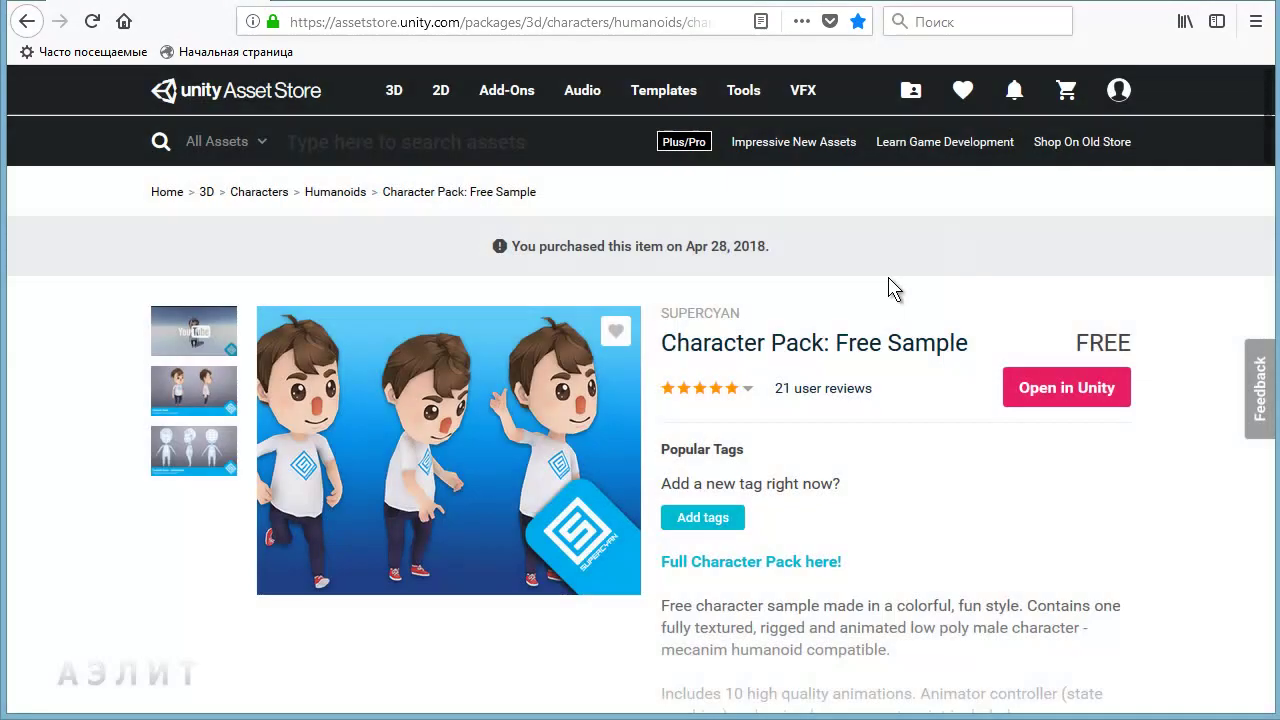
scroll(929, 371, "down", 4)
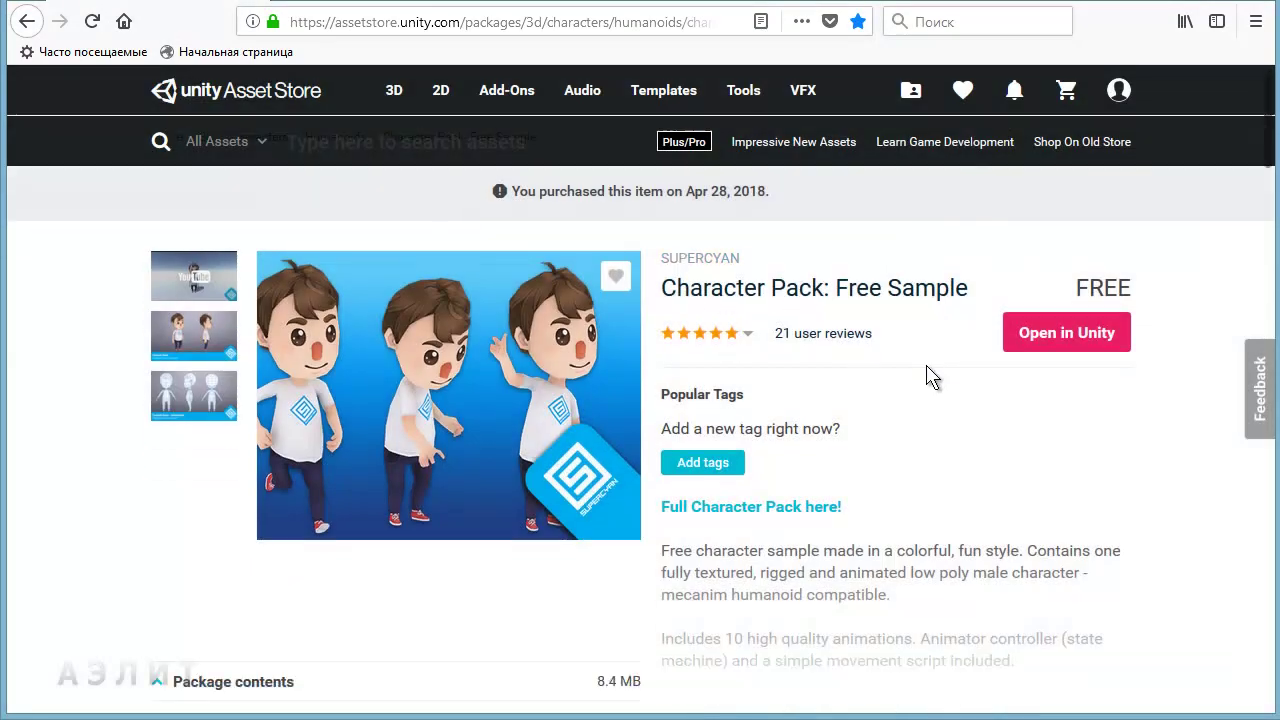
scroll(823, 346, "up", 4)
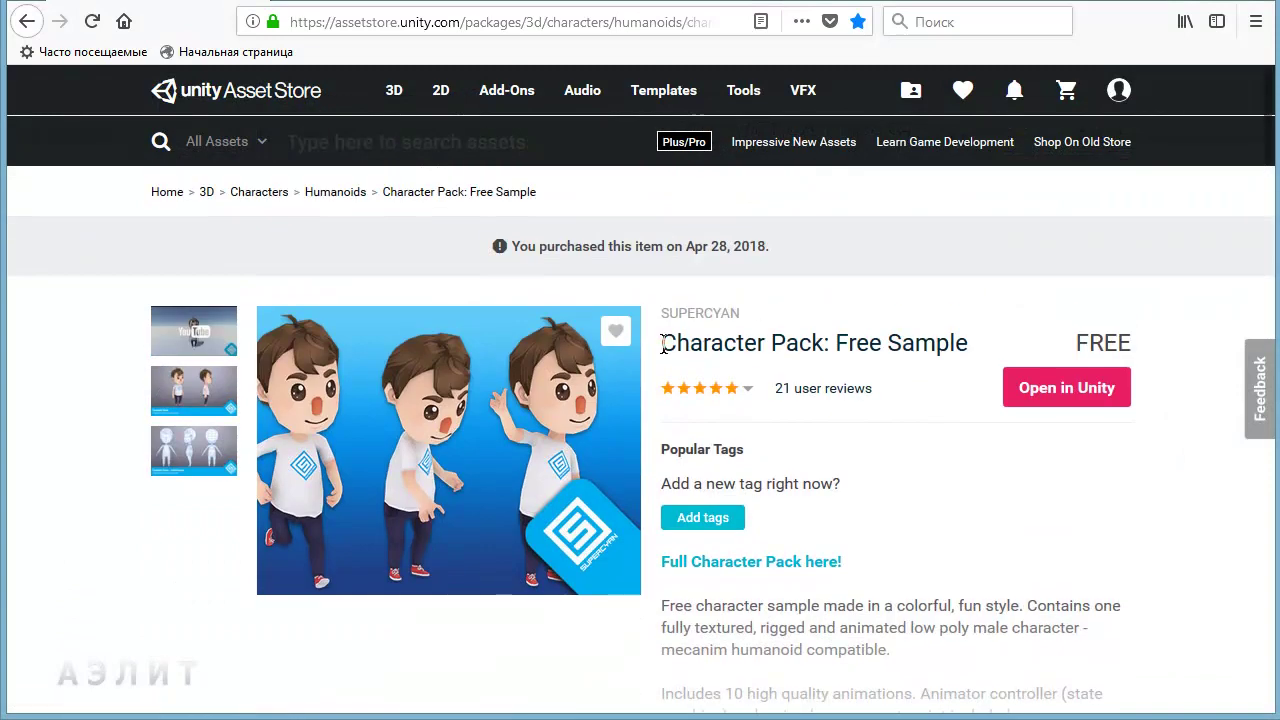
left_click_drag(663, 344, 946, 345)
scroll(946, 376, "down", 8)
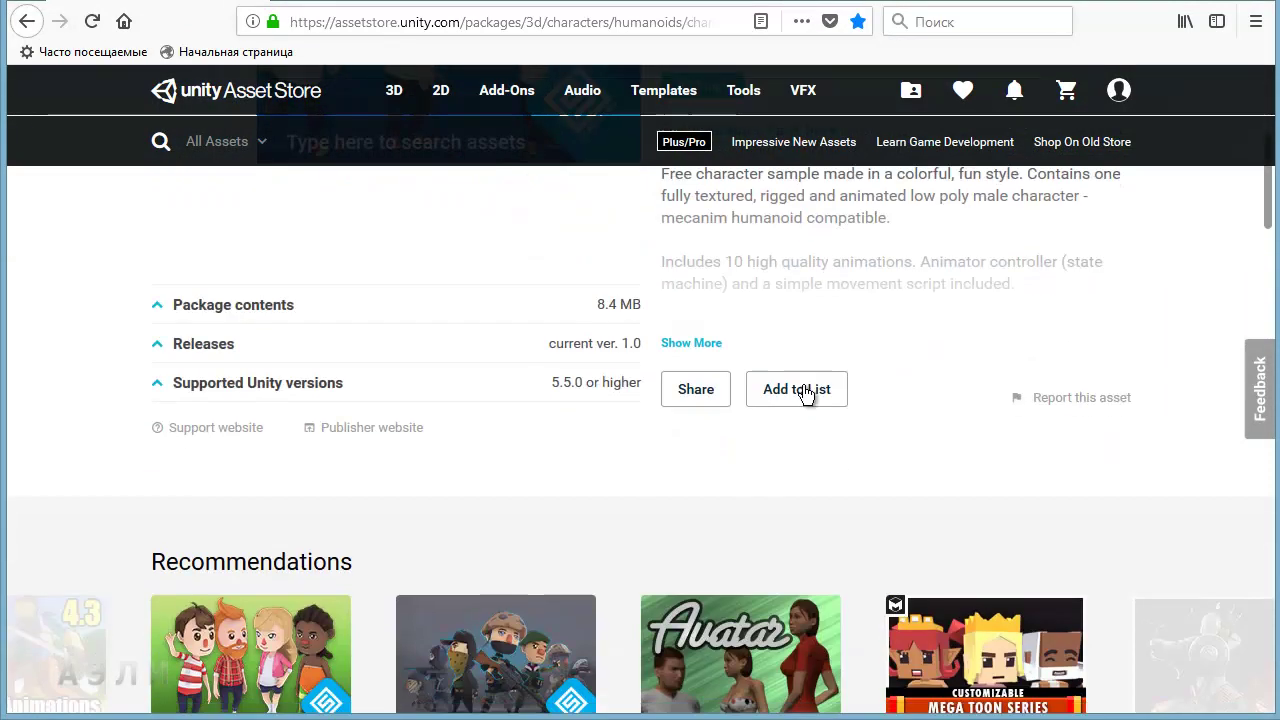
- Preview the package's file list from Package contents, then close the preview
left_click(240, 306)
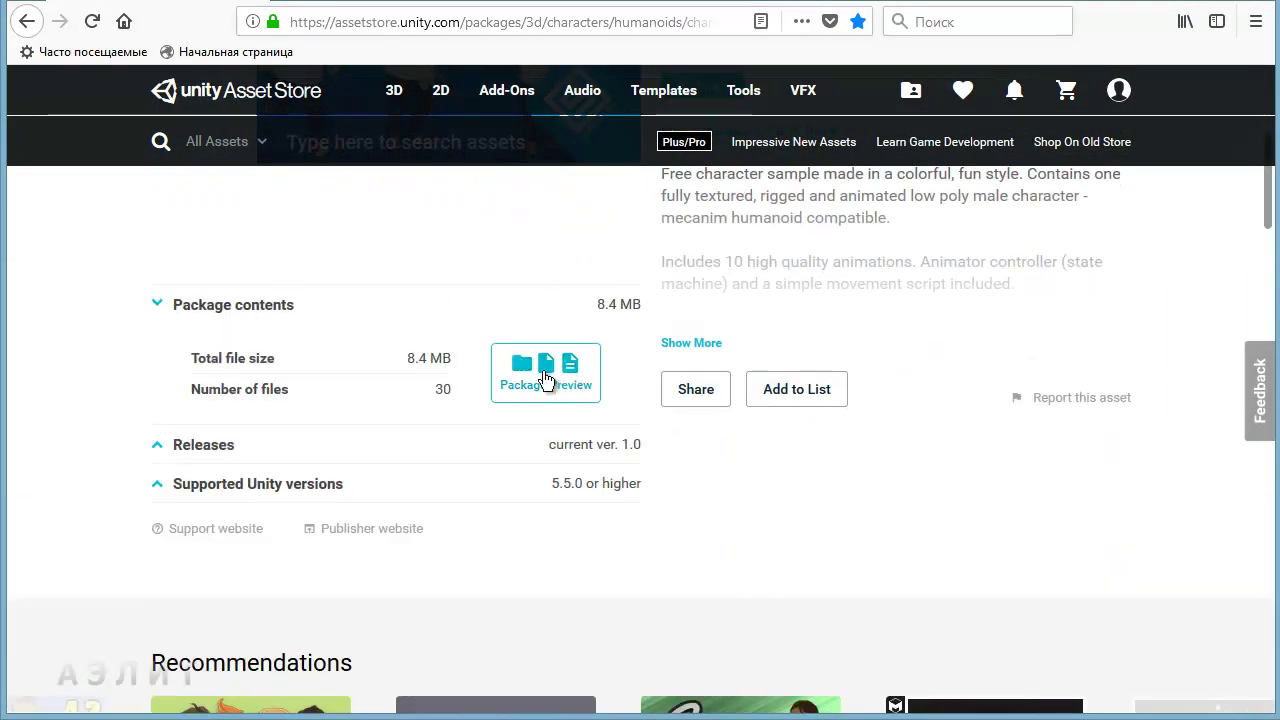
left_click(545, 372)
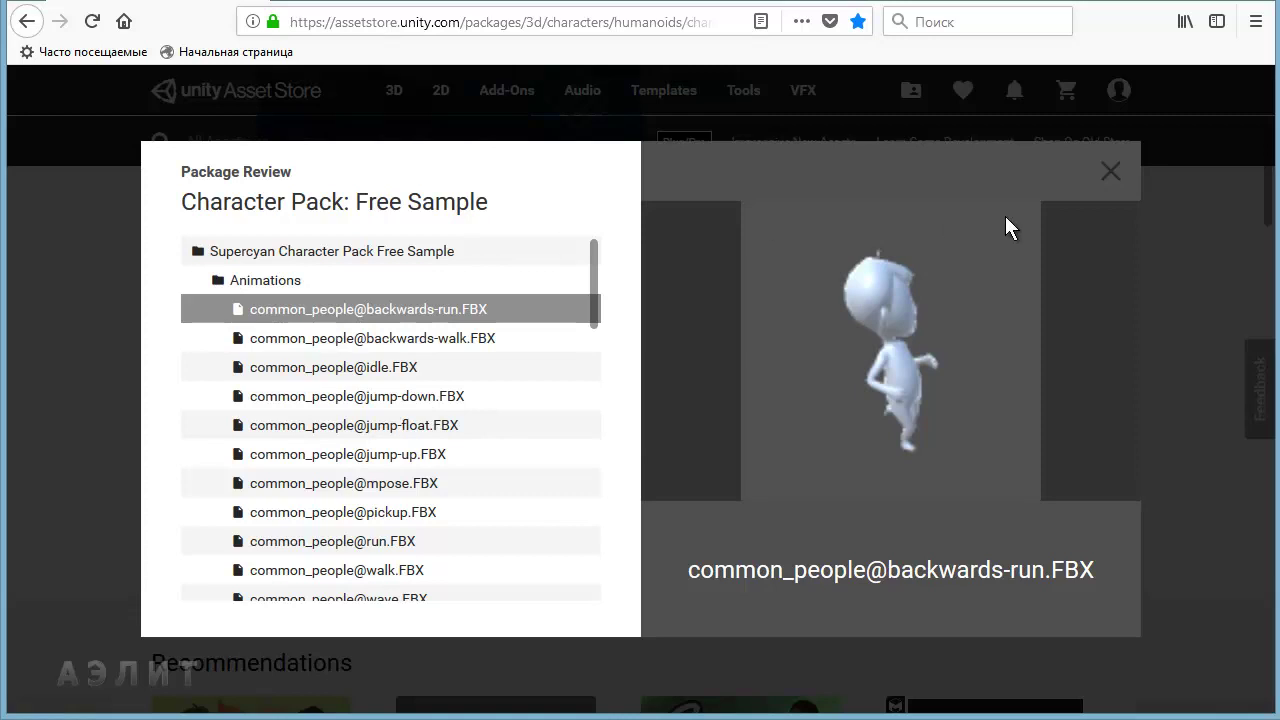
left_click(1108, 175)
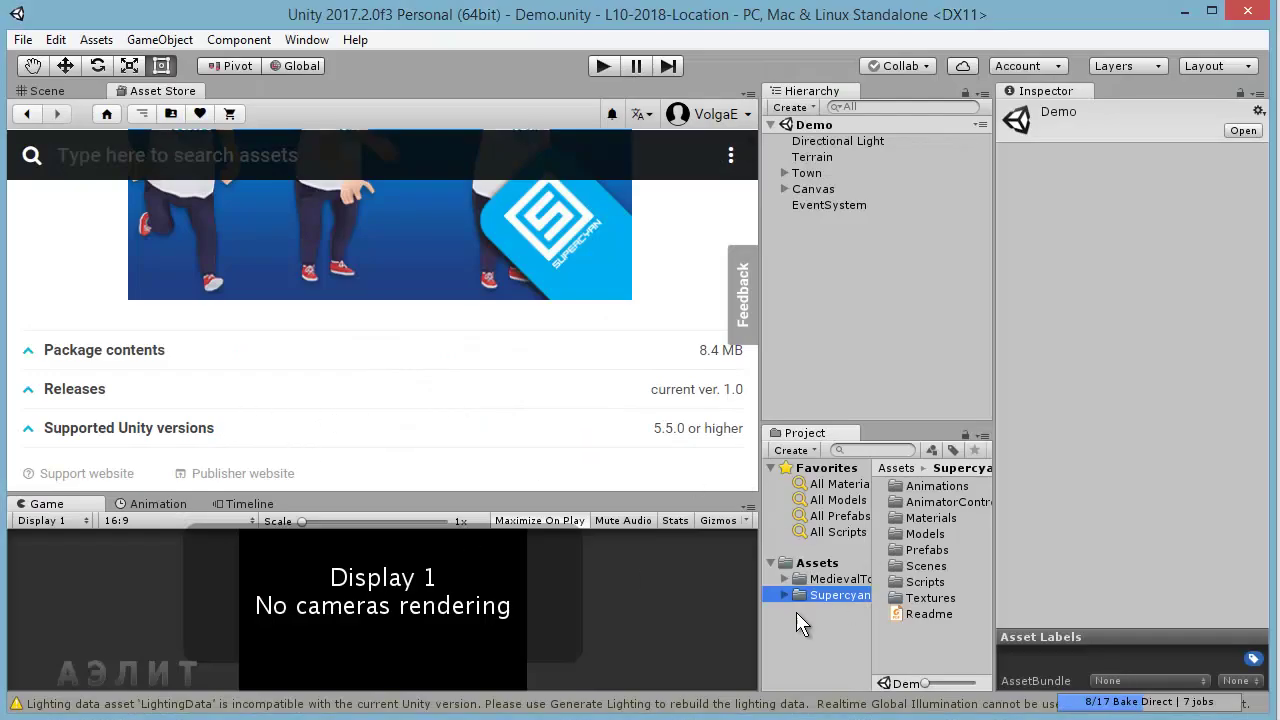
- Widen the Project panels and open Supercyan's Scenes > DemoScene
left_click_drag(761, 623, 600, 624)
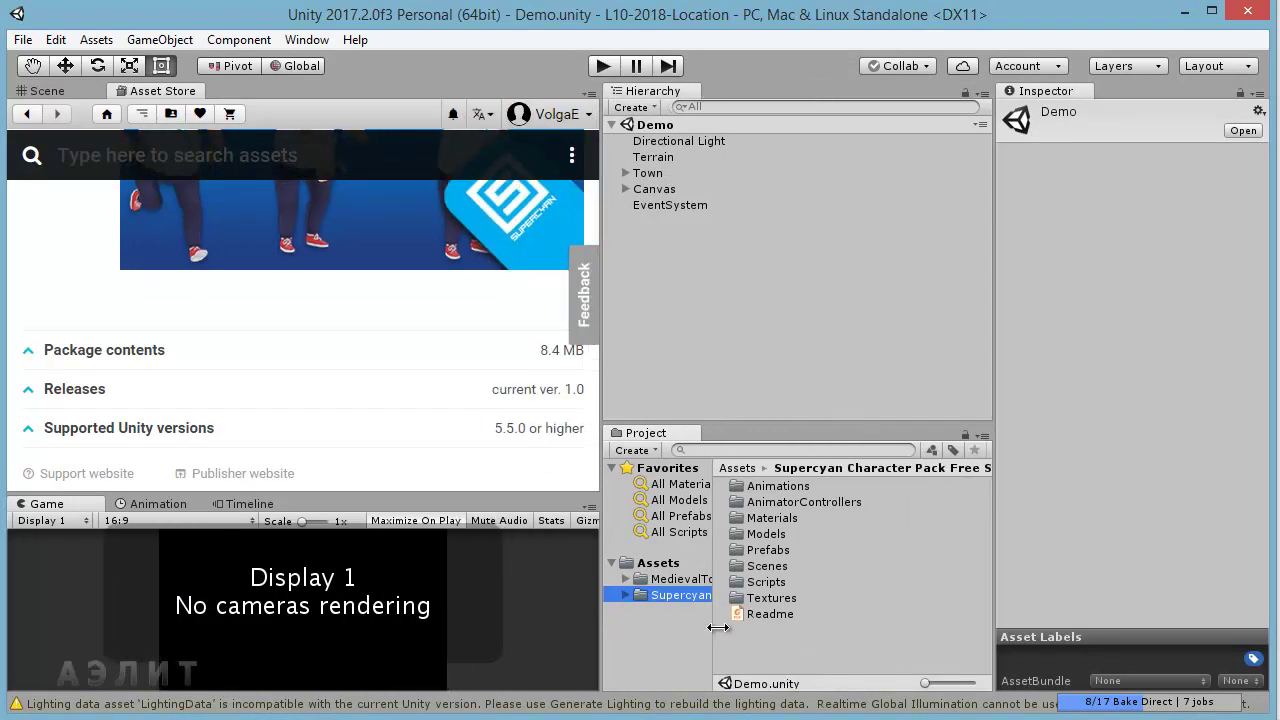
left_click_drag(712, 626, 871, 608)
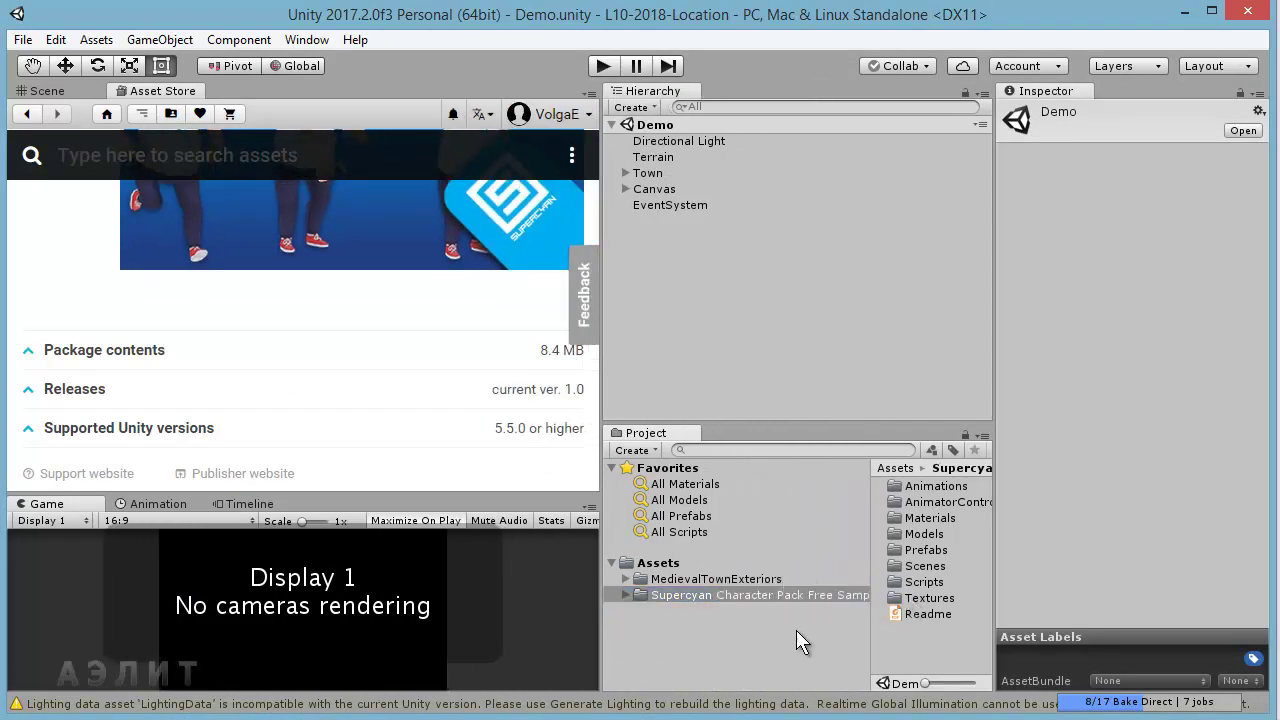
double_click(912, 567)
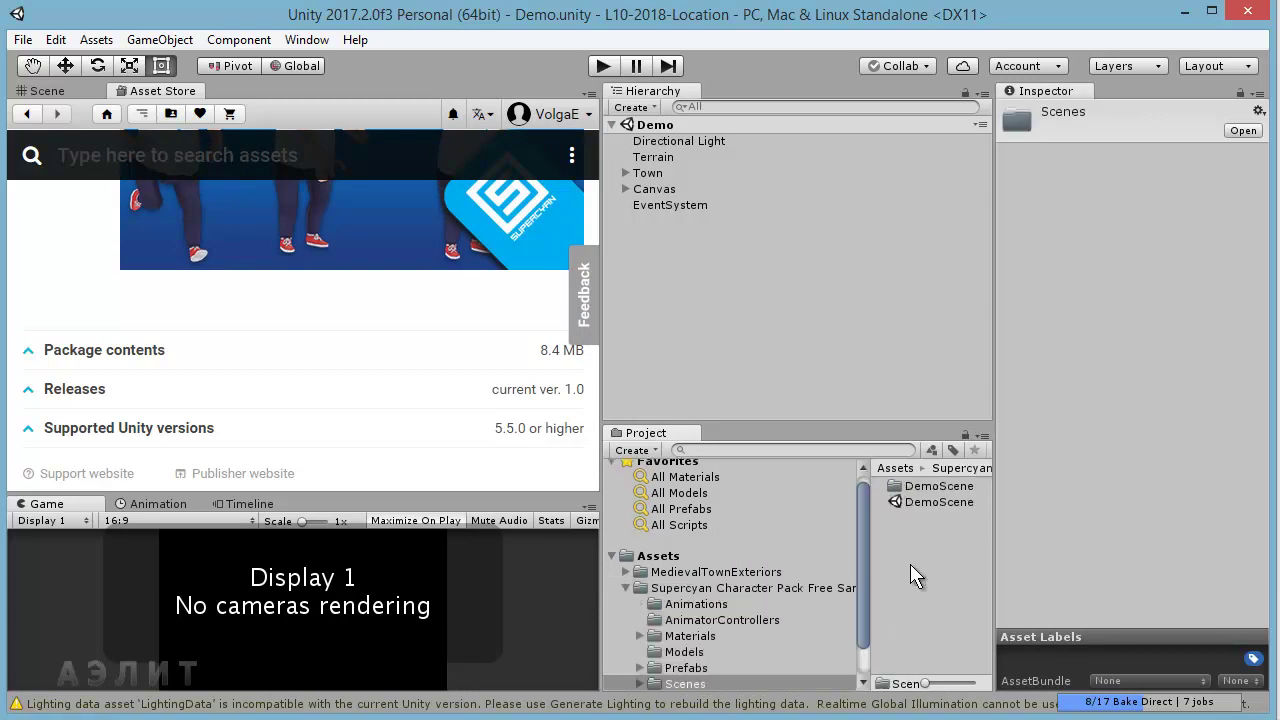
double_click(925, 501)
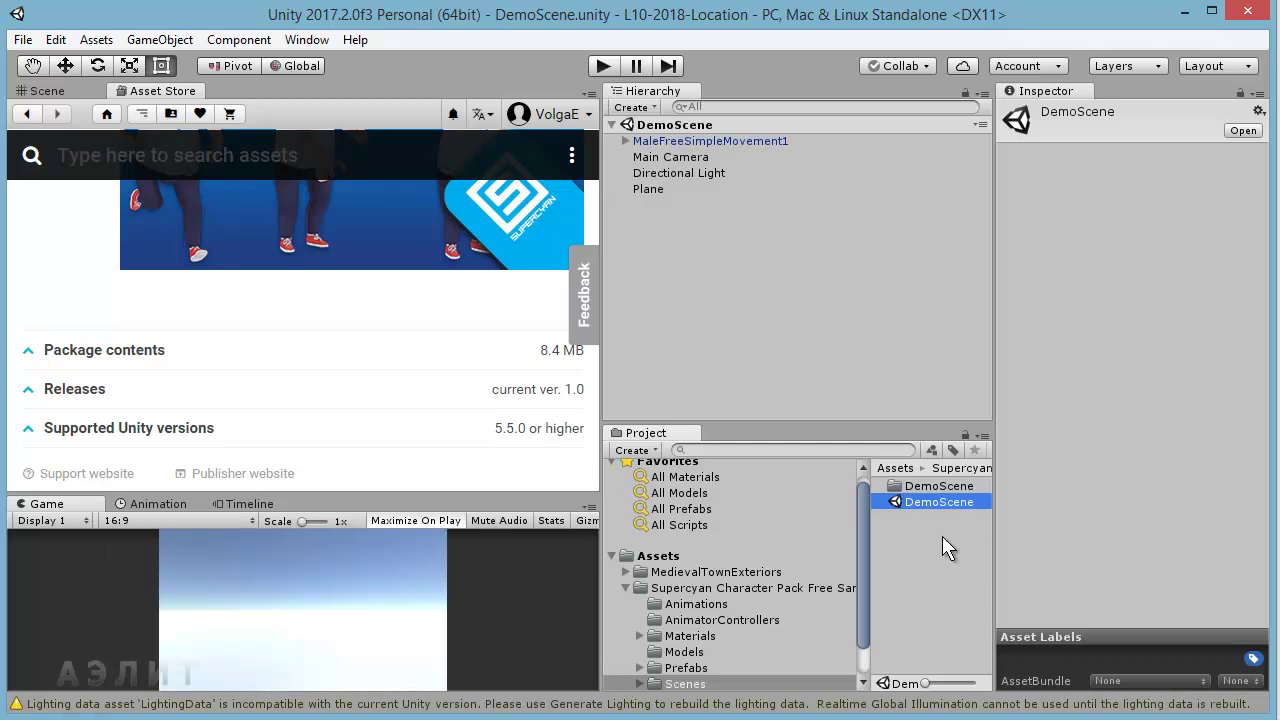
- Frame MaleFreeSimpleMovement1, enlarge the Scene and Game views, and start Play mode
double_click(671, 142)
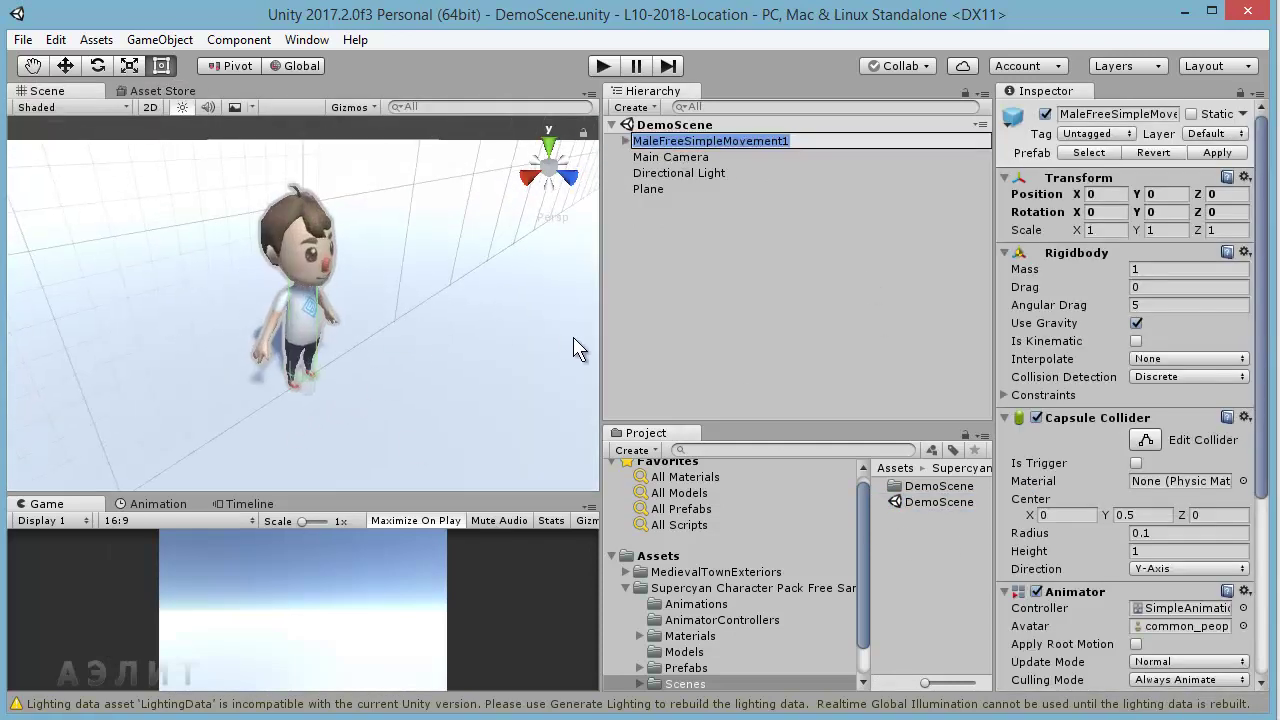
left_click_drag(600, 346, 1068, 333)
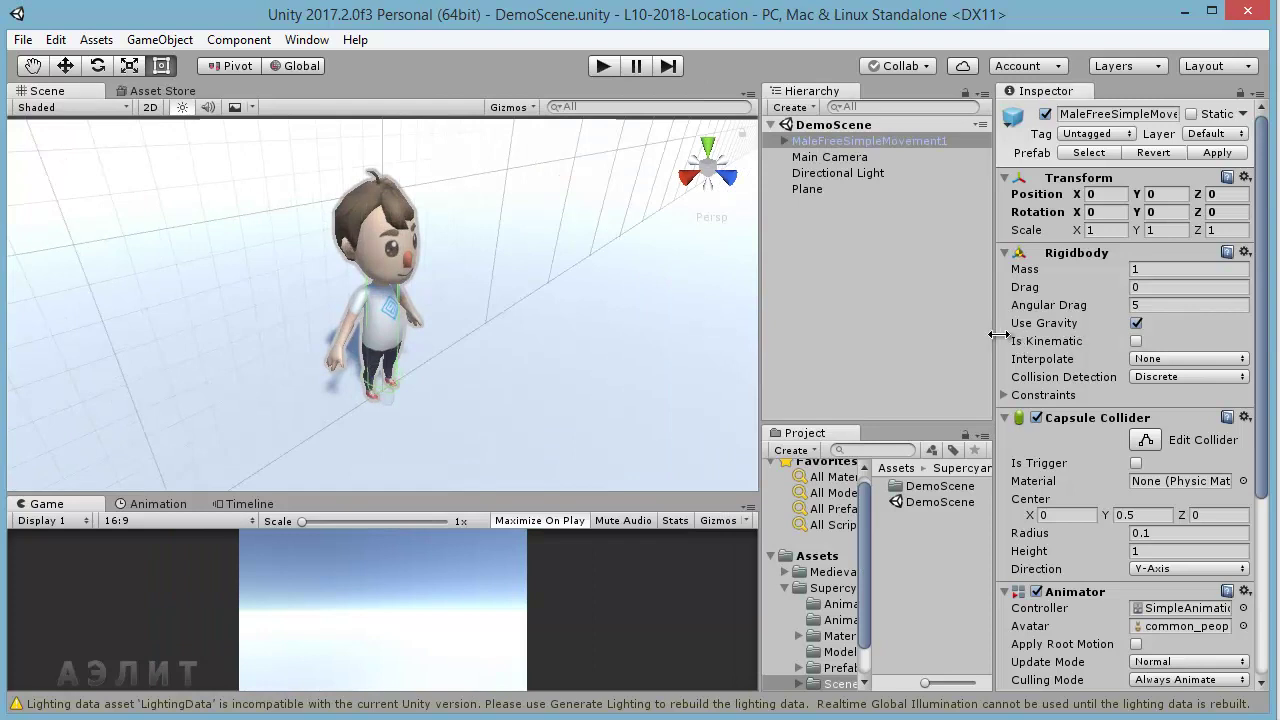
left_click(602, 66)
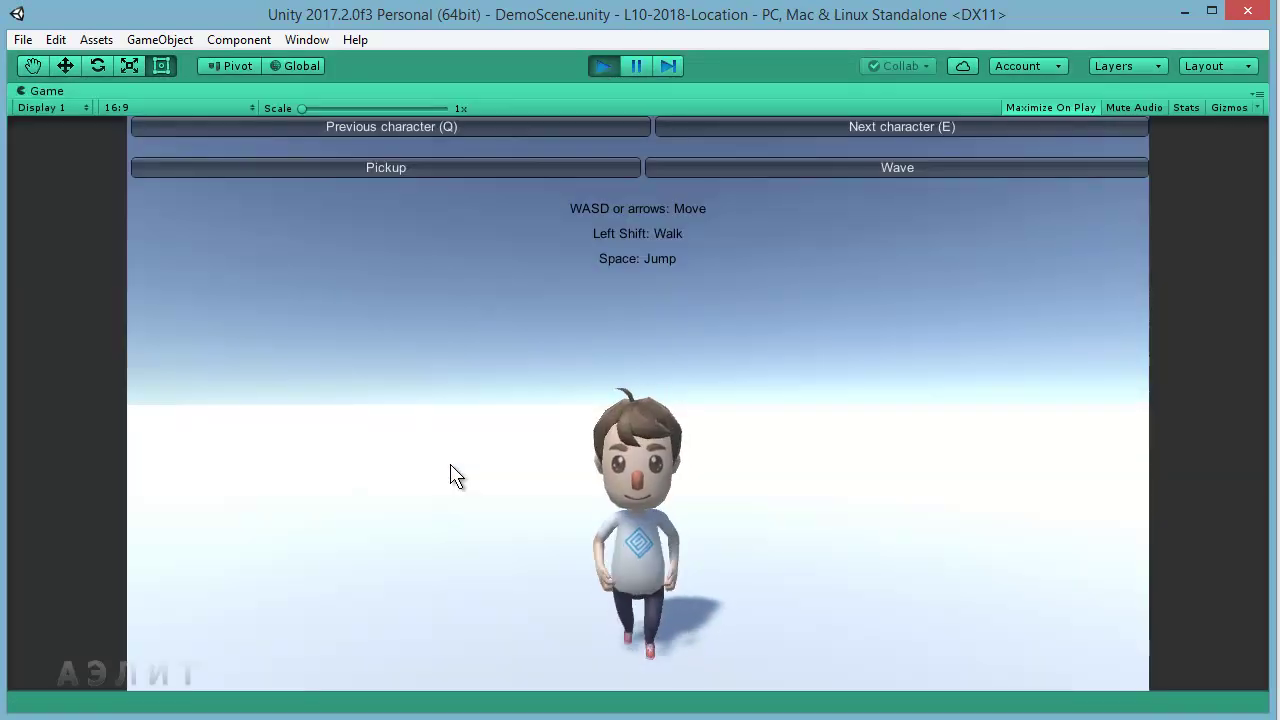
- Walk the character forward, back and left with W, S, A, and jump with Space
key("w")
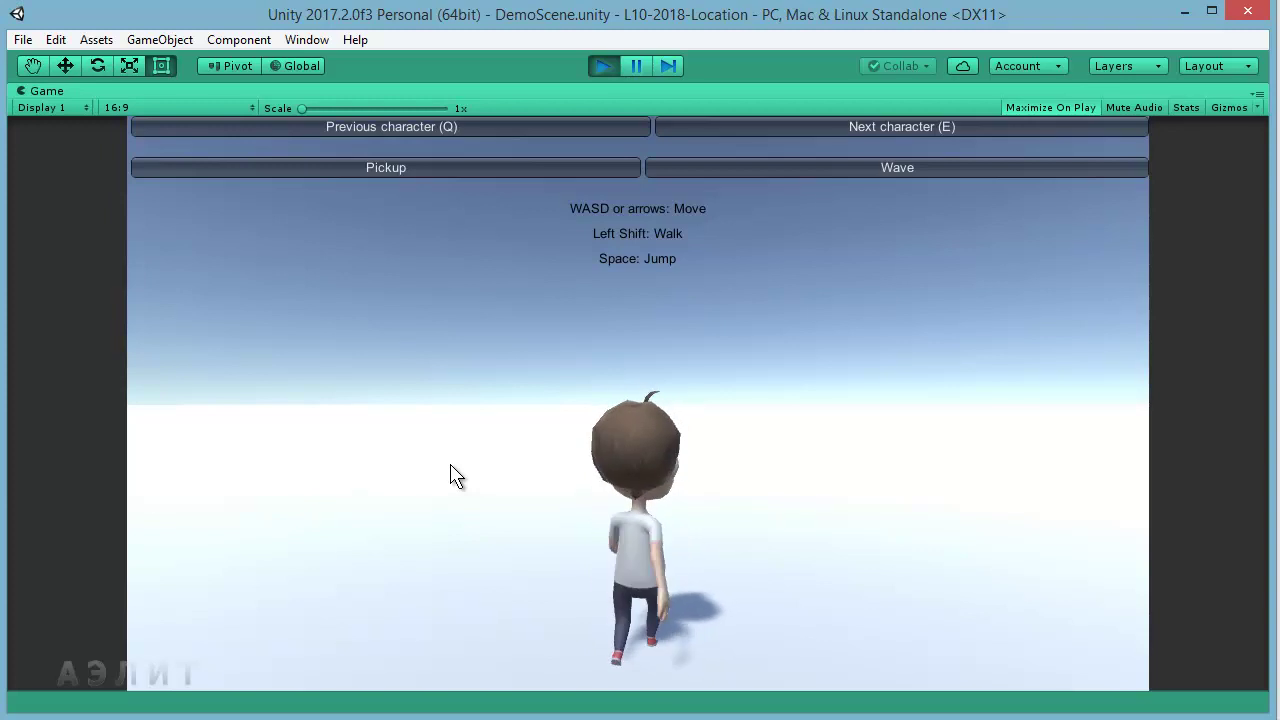
key("s")
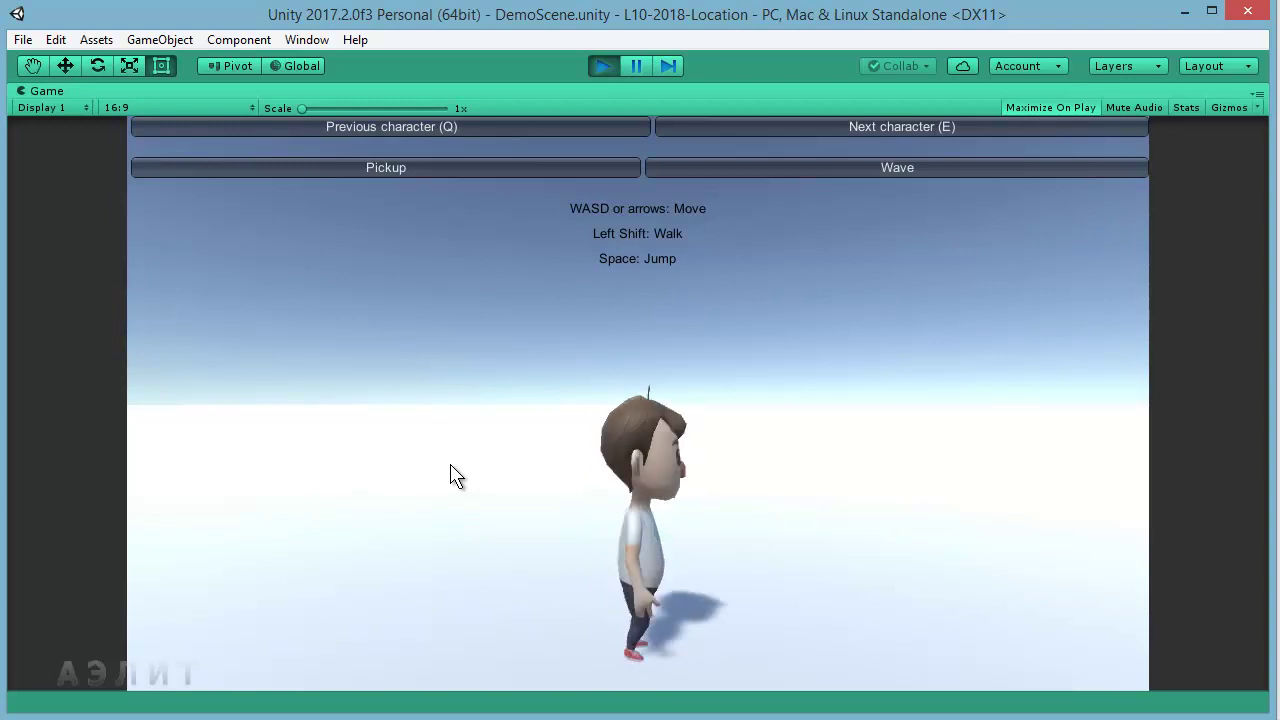
key("w")
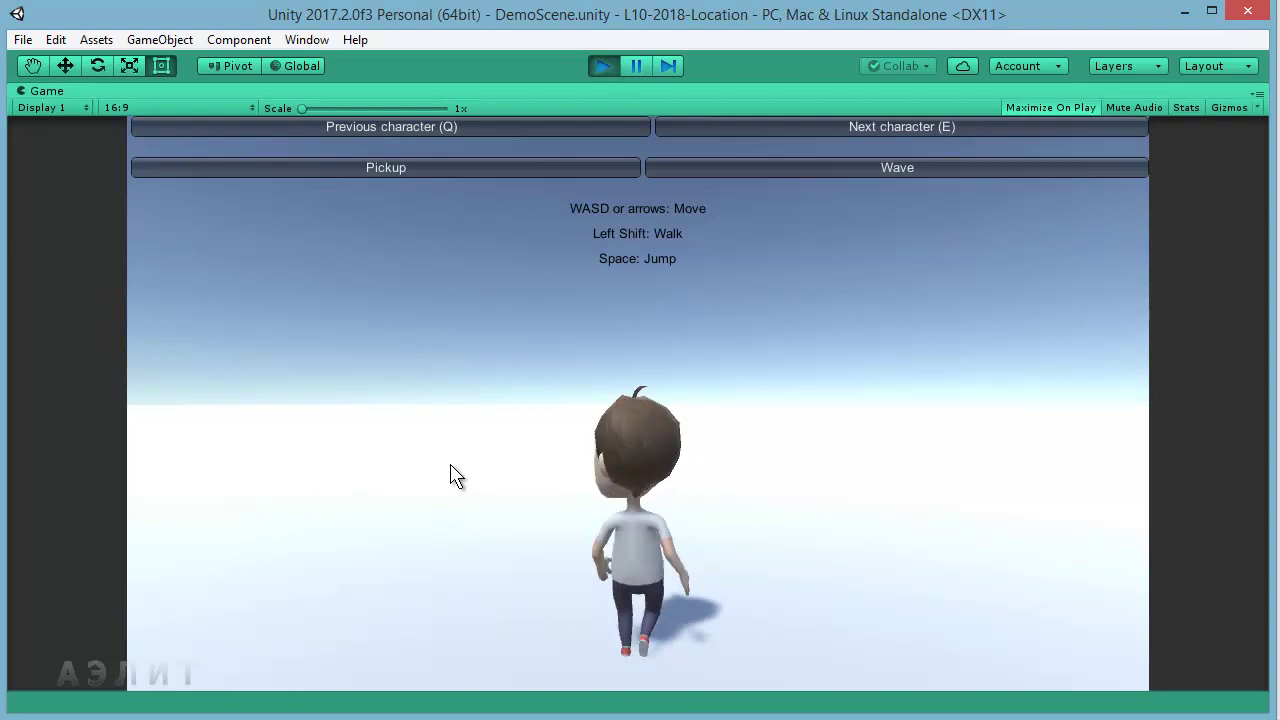
key("a")
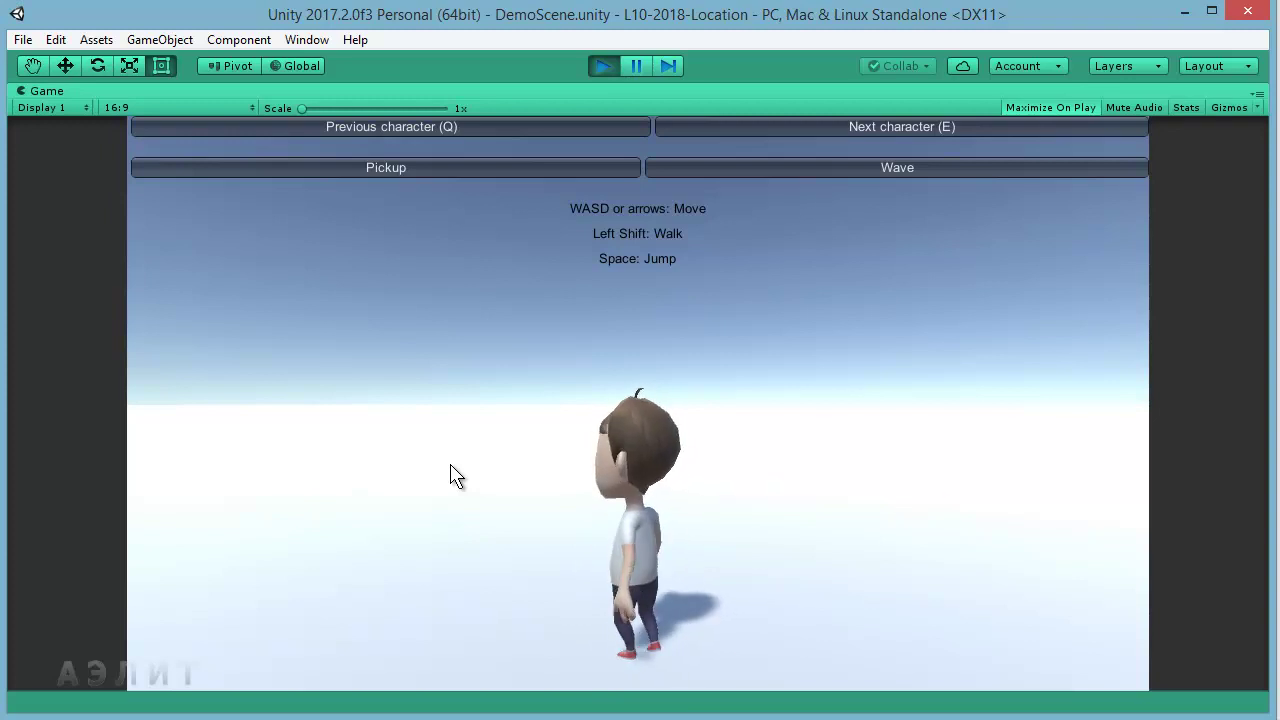
key("space")
key("space")
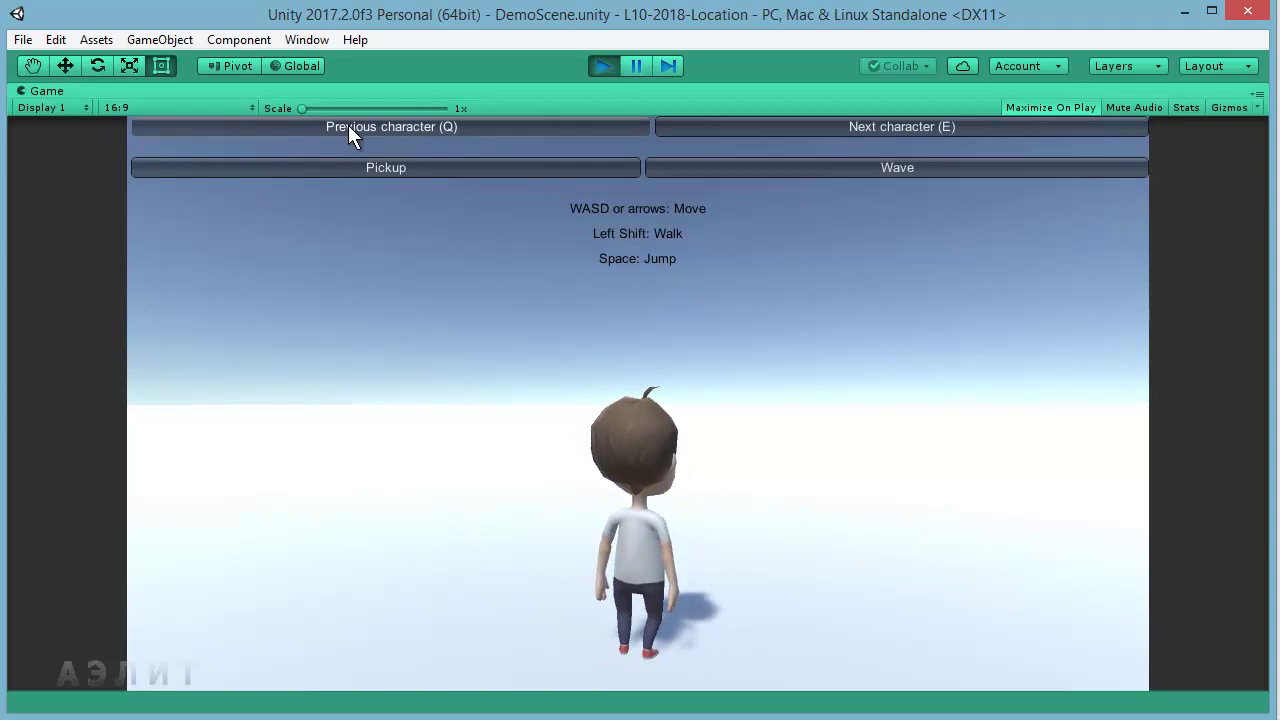
- Make the character wave twice, stop playing, and select MaleFreeSimpleMovement1
left_click(702, 170)
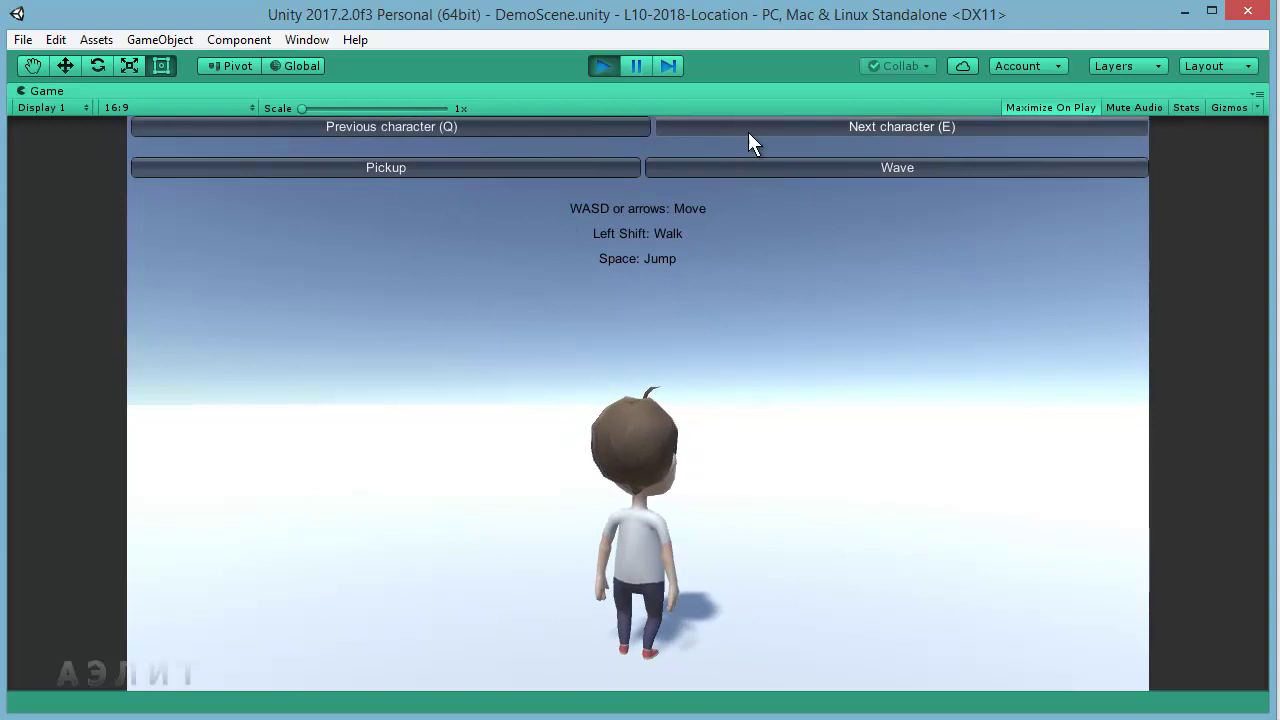
left_click(662, 169)
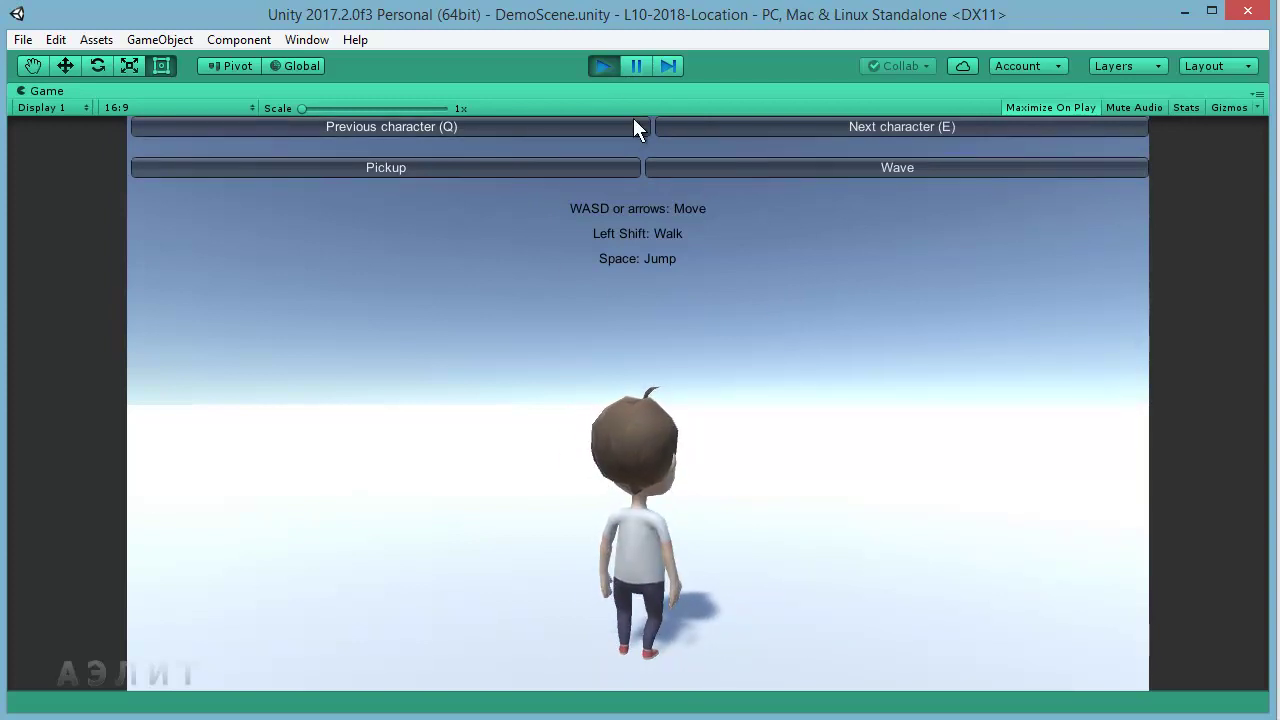
left_click(604, 67)
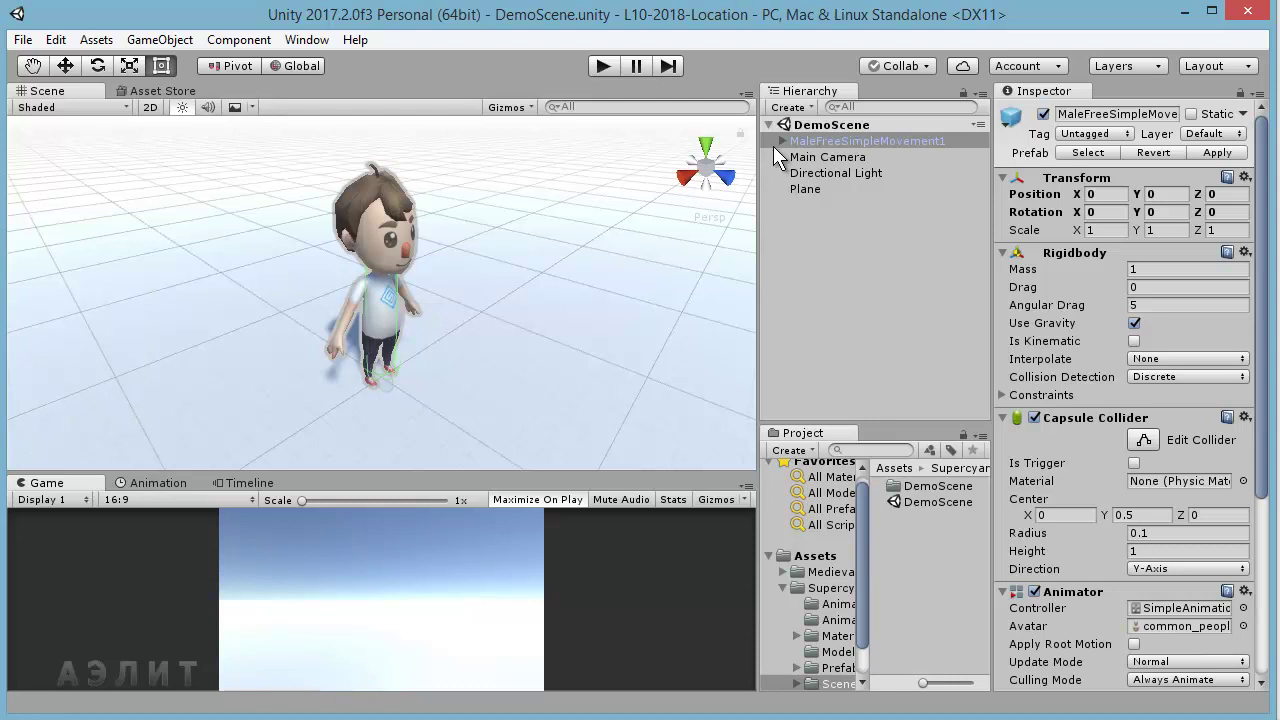
left_click(822, 139)
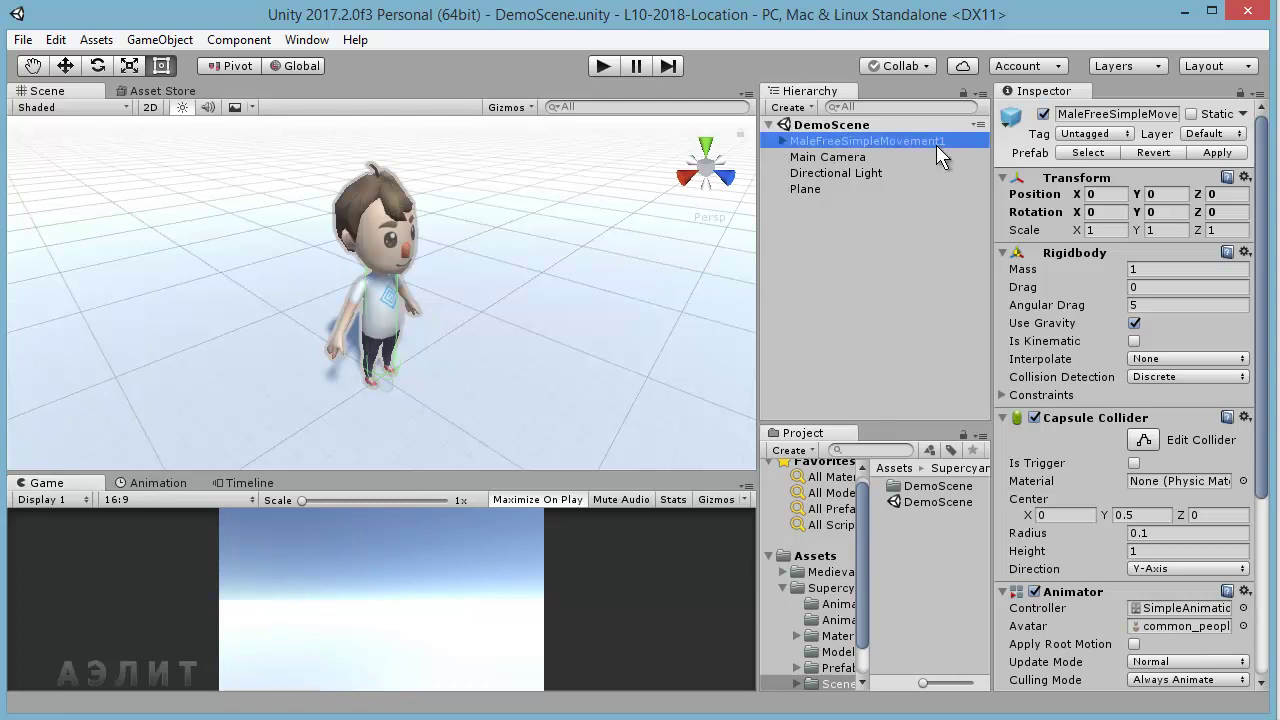
- Enlarge the Project panel and expand the pack's Prefabs > Base folders
left_click_drag(757, 394, 632, 400)
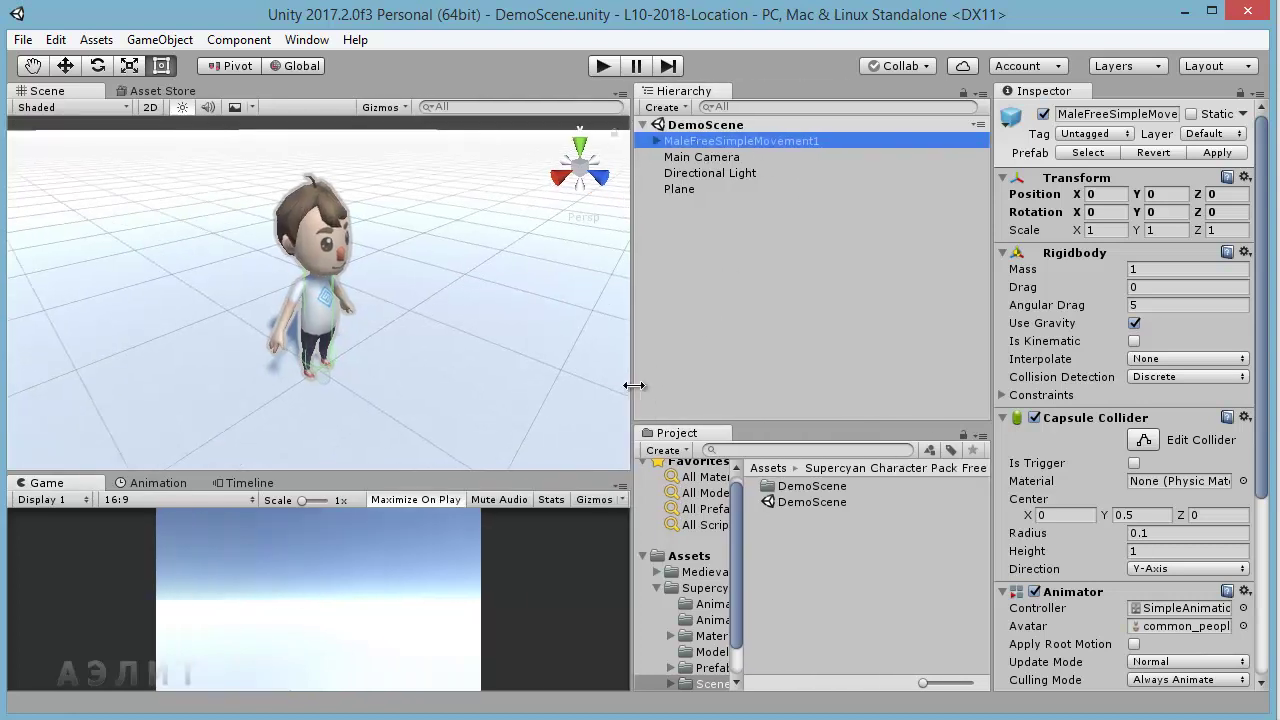
left_click_drag(734, 421, 734, 303)
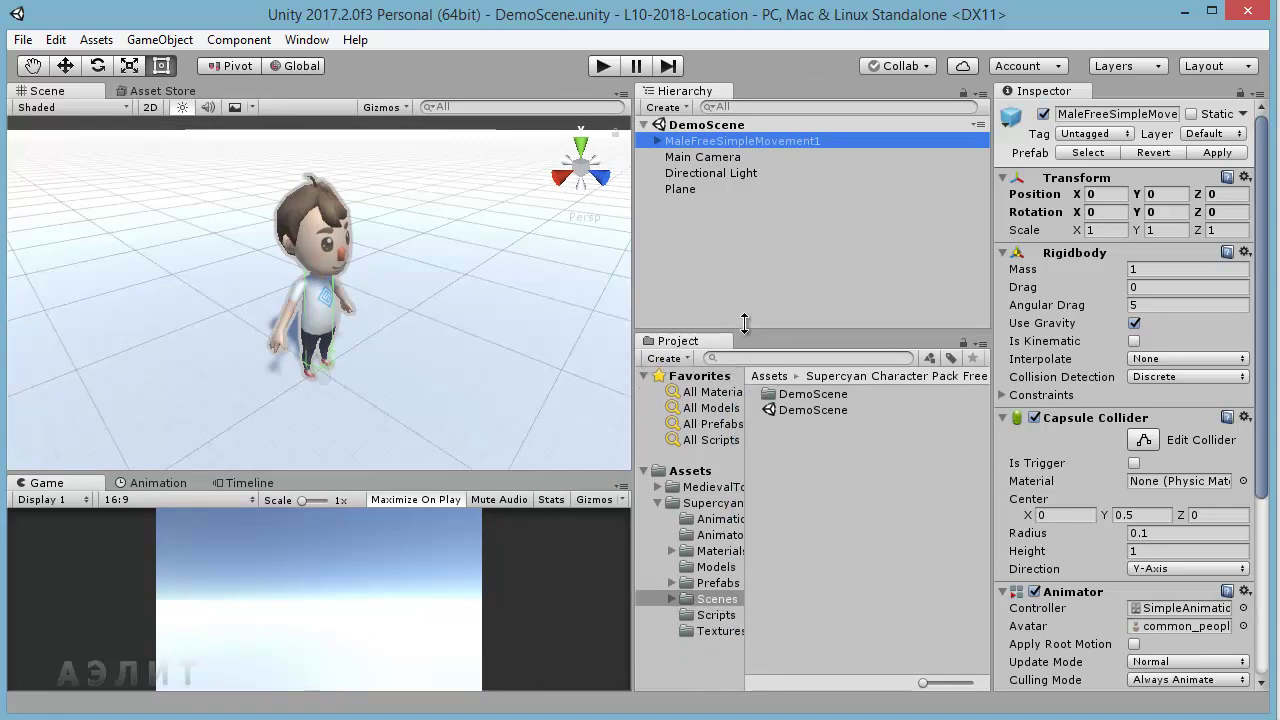
left_click_drag(749, 403, 869, 405)
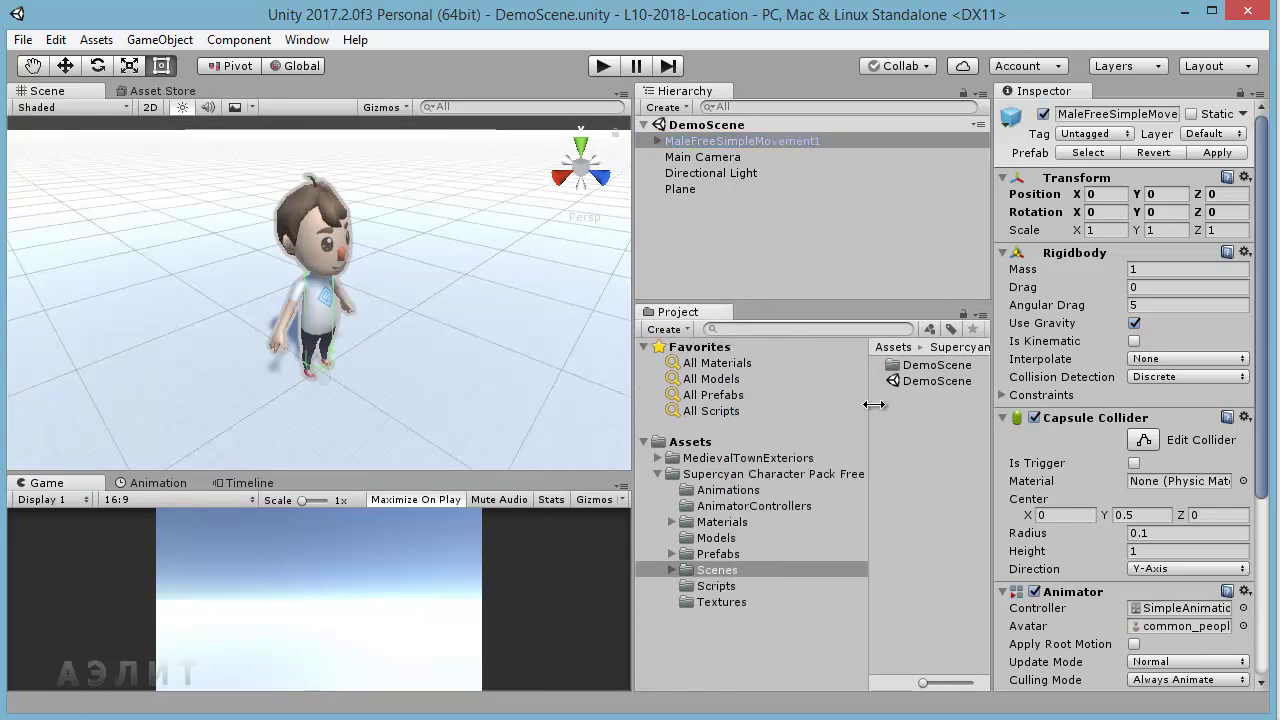
left_click(712, 553)
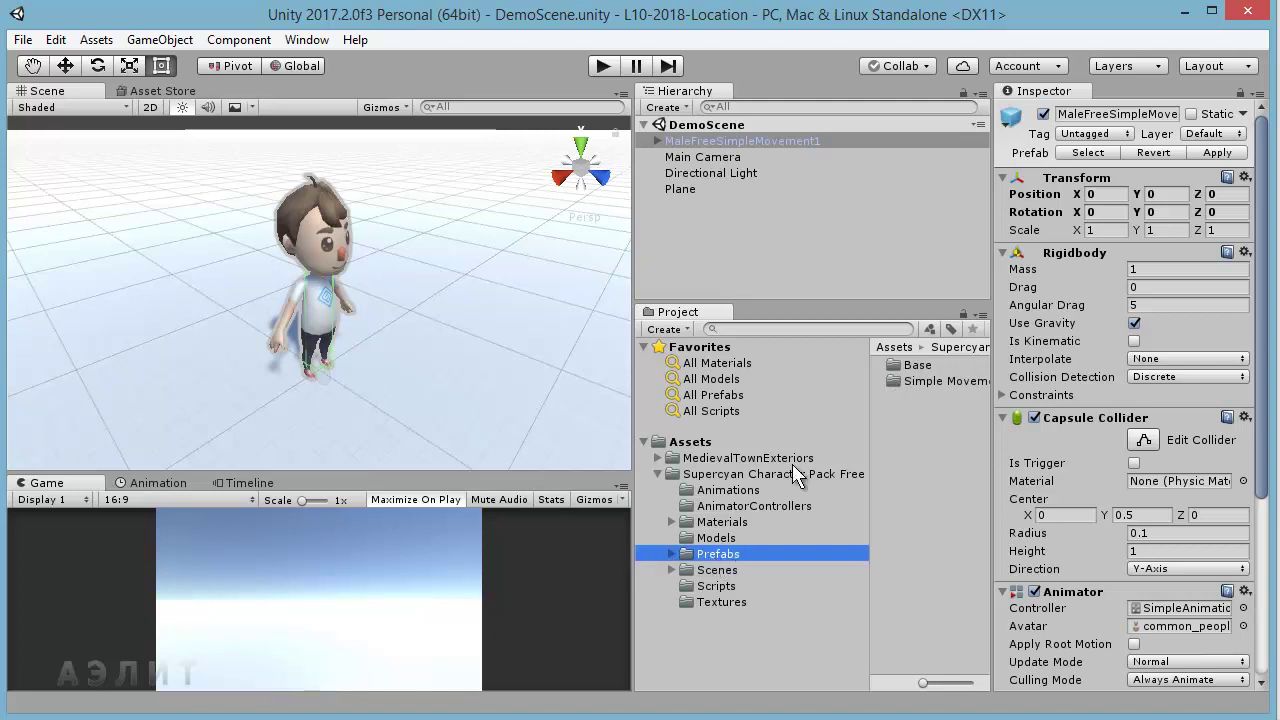
left_click(672, 554)
left_click(721, 570)
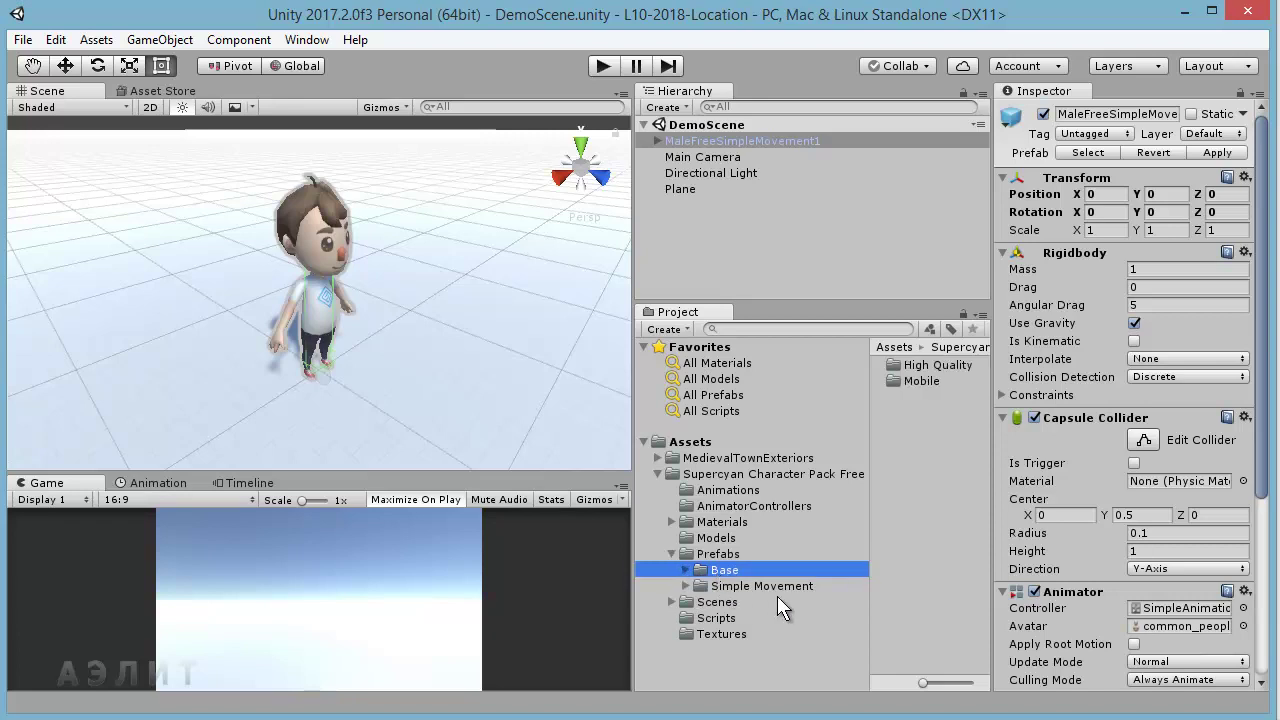
left_click(686, 570)
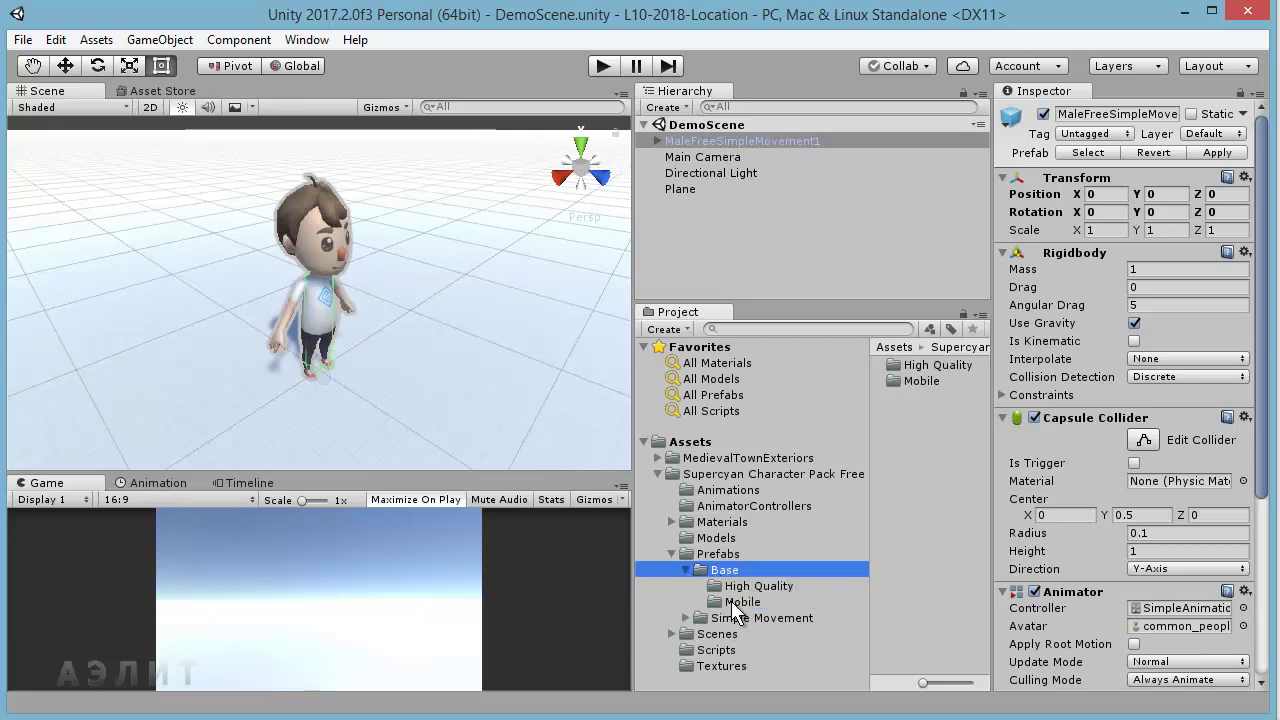
- Inspect the high-quality MaleFree1 and MobileMaleFree1 base prefabs
left_click(752, 587)
left_click(915, 366)
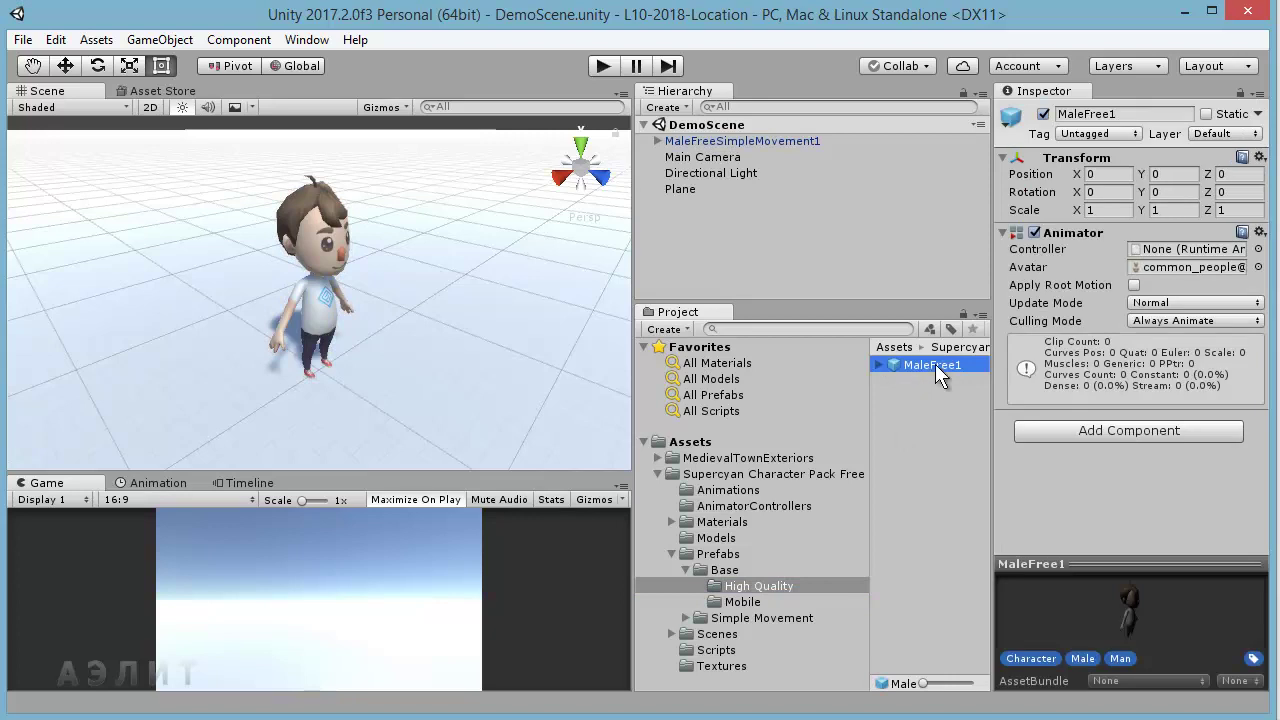
left_click(754, 600)
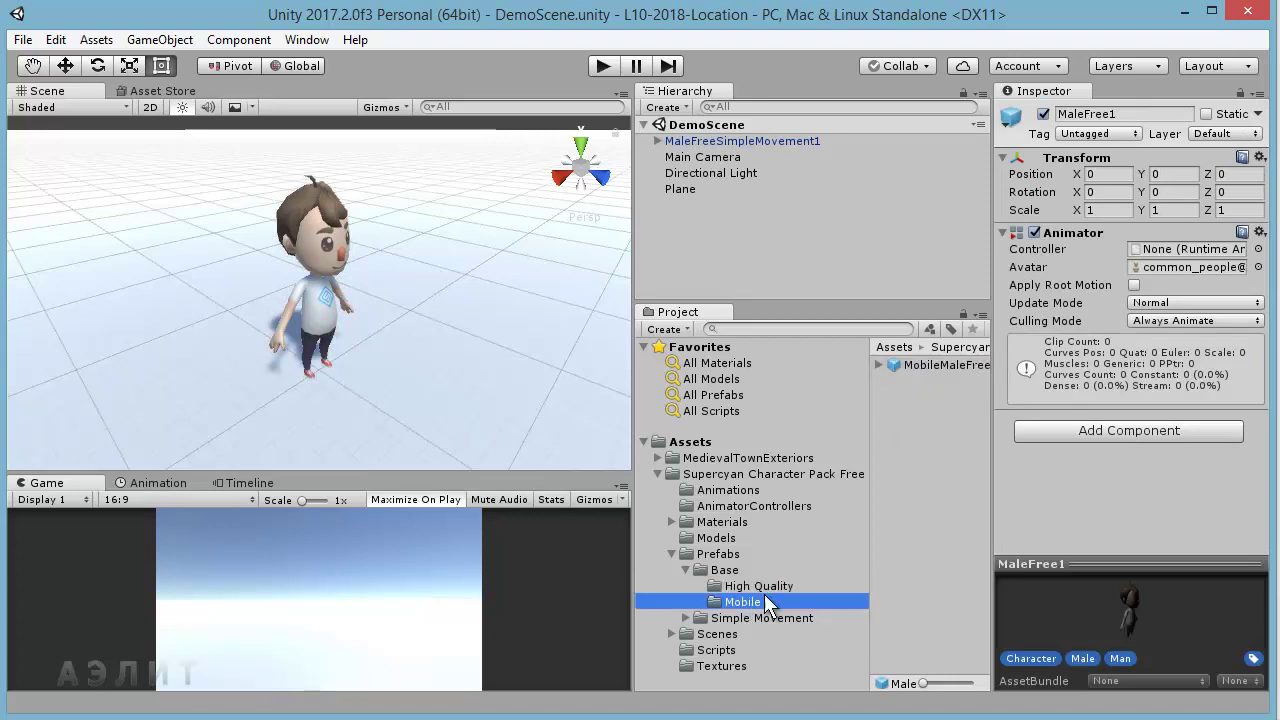
left_click(918, 366)
- Inspect the MobileMaleFreeSimpleMovement1 prefab in the Simple Movement folder
mouse_move(870, 401)
left_mouse_down()
mouse_move(830, 401)
mouse_move(858, 401)
left_mouse_up()
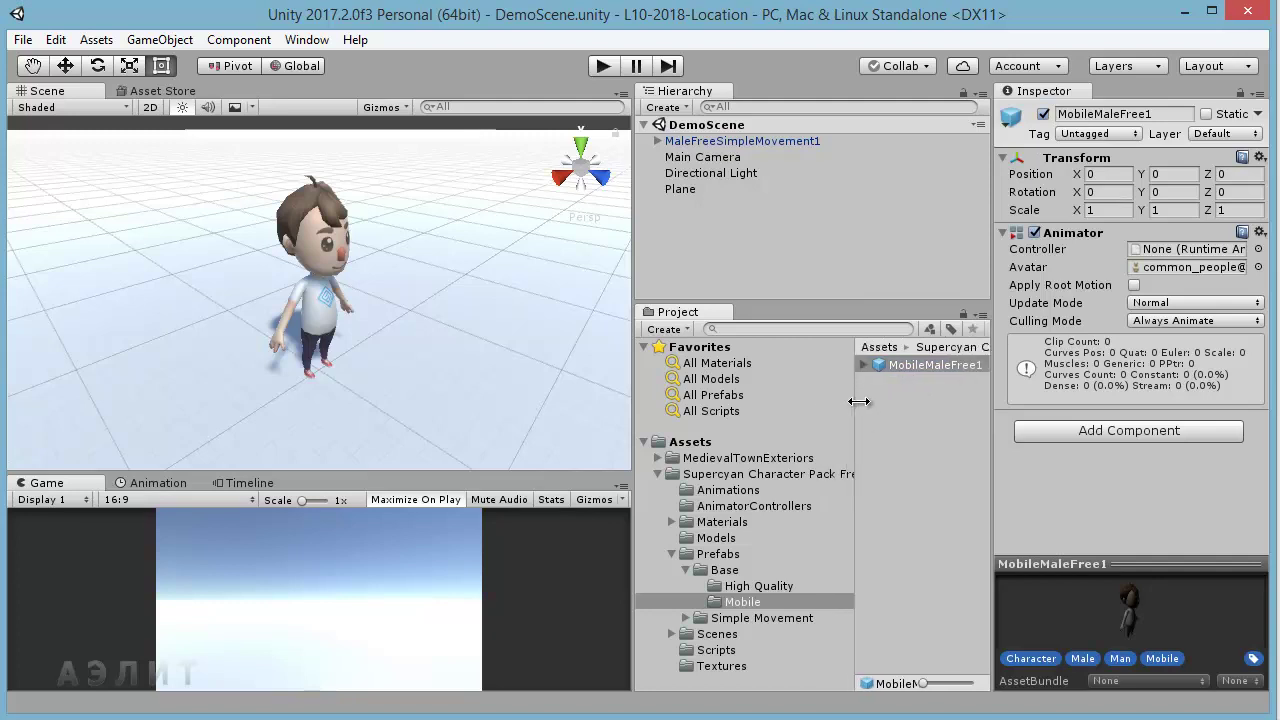
left_click(772, 618)
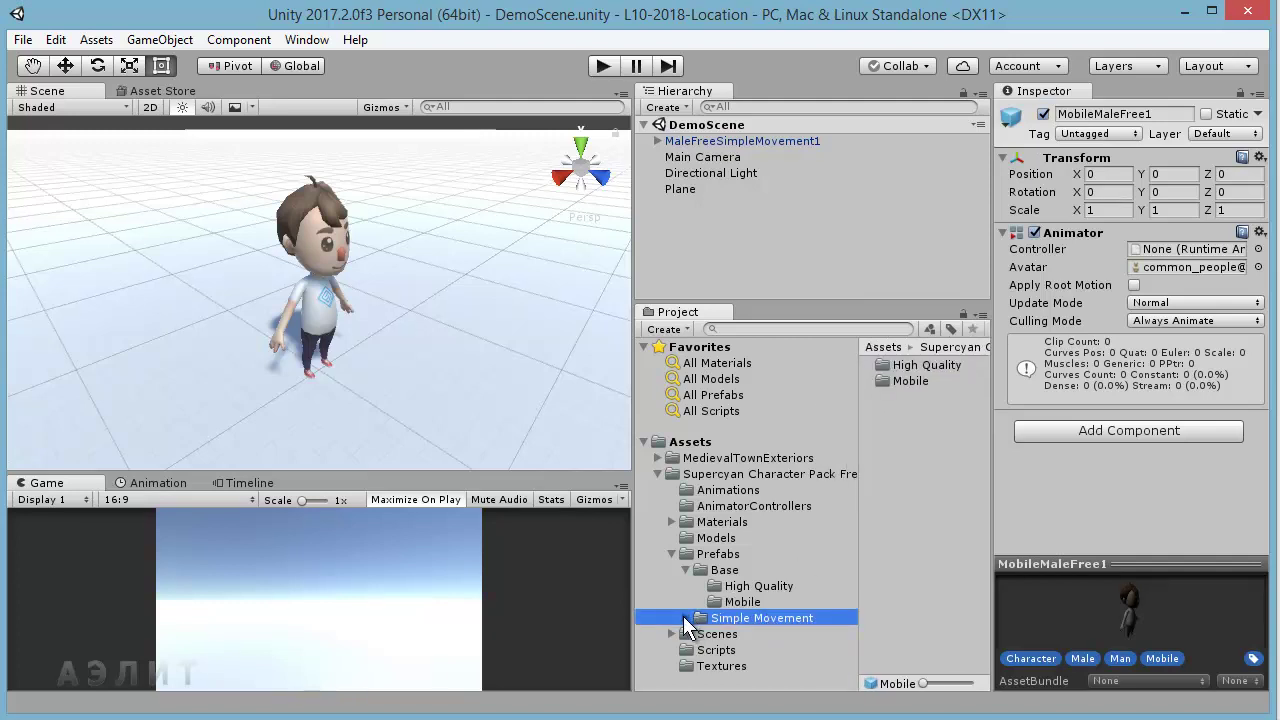
left_click(687, 618)
left_click(735, 648)
left_click(921, 390)
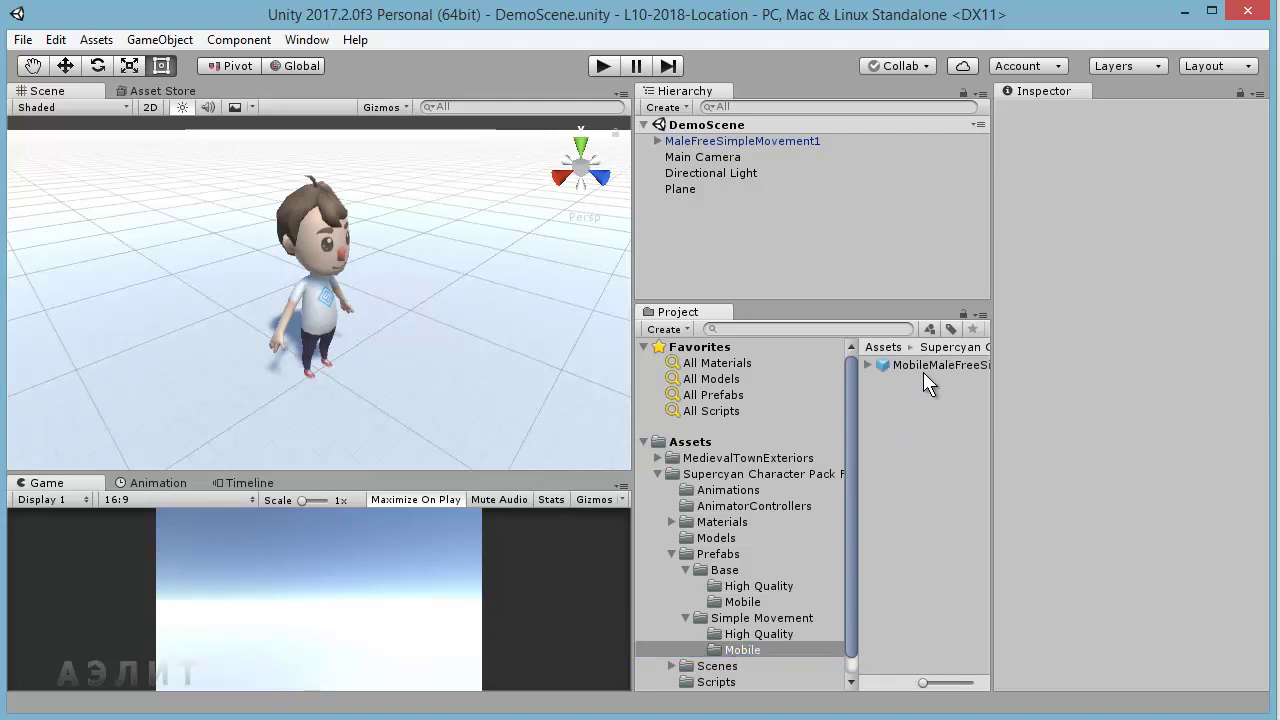
left_click(960, 364)
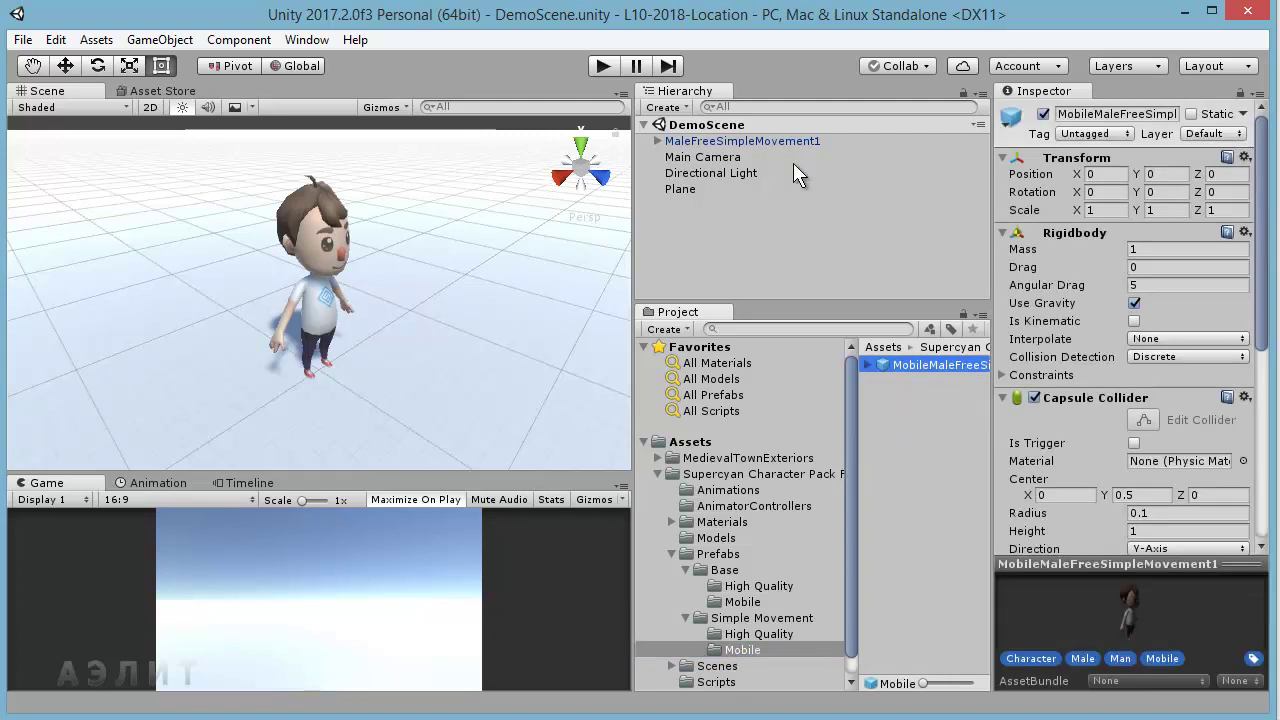
- Select MaleFreeSimpleMovement1 in the scene, then list the Models folder with free_male_1
left_click(763, 145)
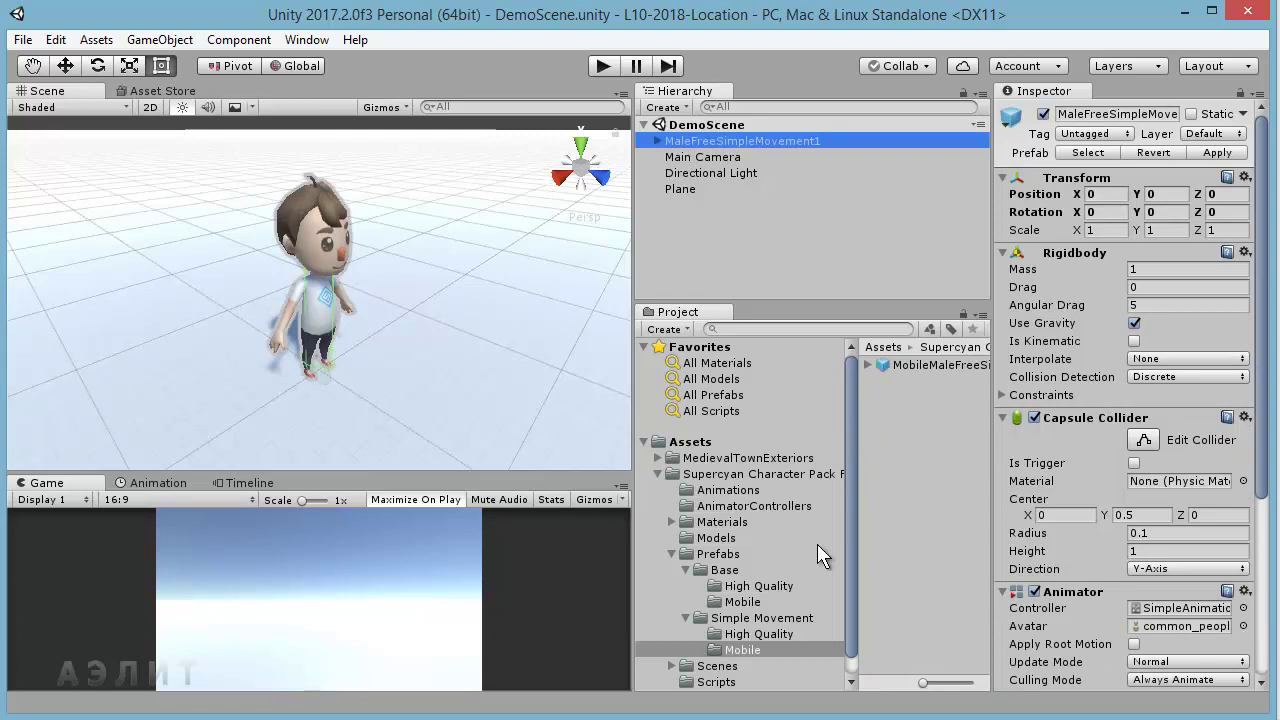
left_click_drag(849, 529, 846, 574)
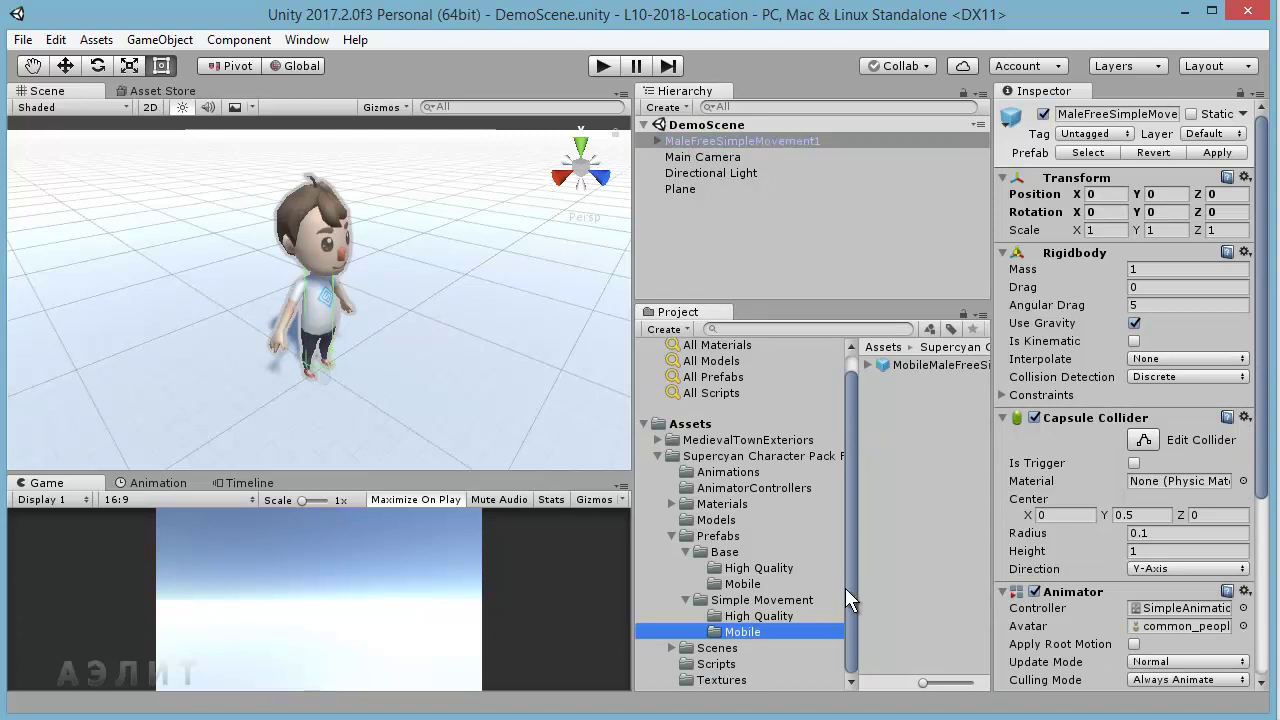
left_click(718, 521)
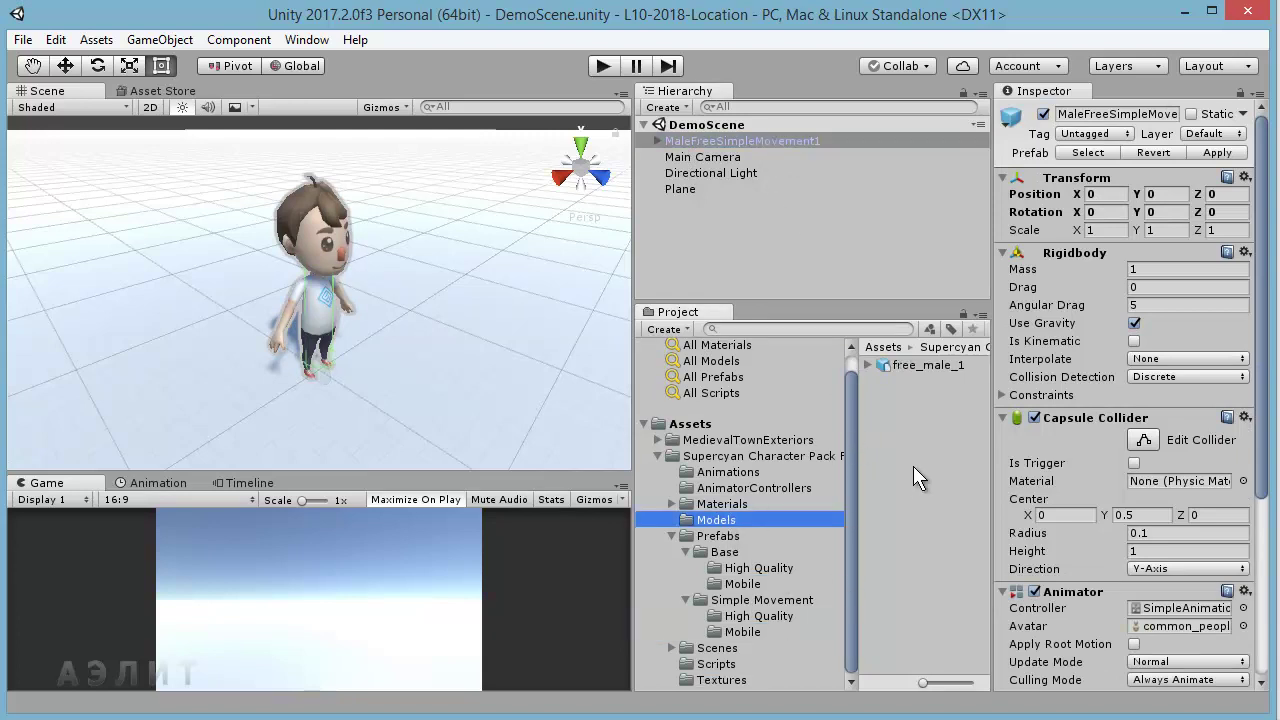
- Inspect free_male_1's import settings and the MobileMaleFreeSimpleMovement1 prefab, enlarging its preview
left_click(894, 366)
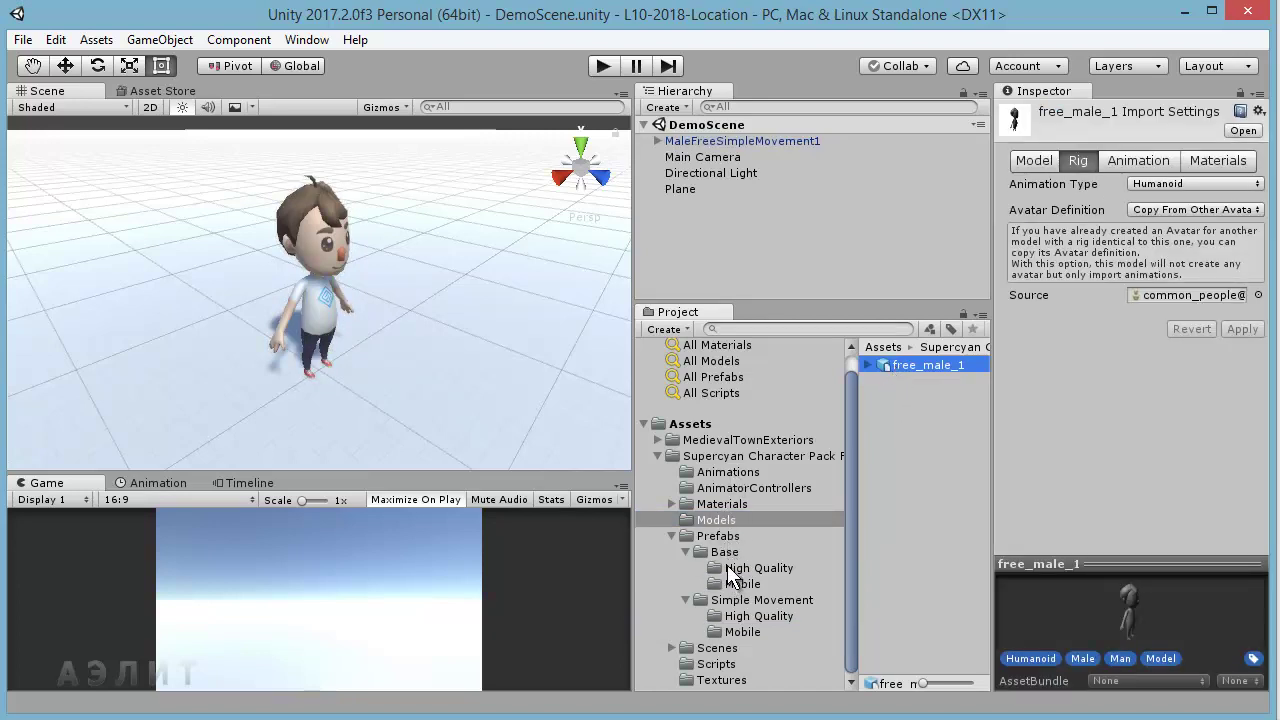
left_click(738, 584)
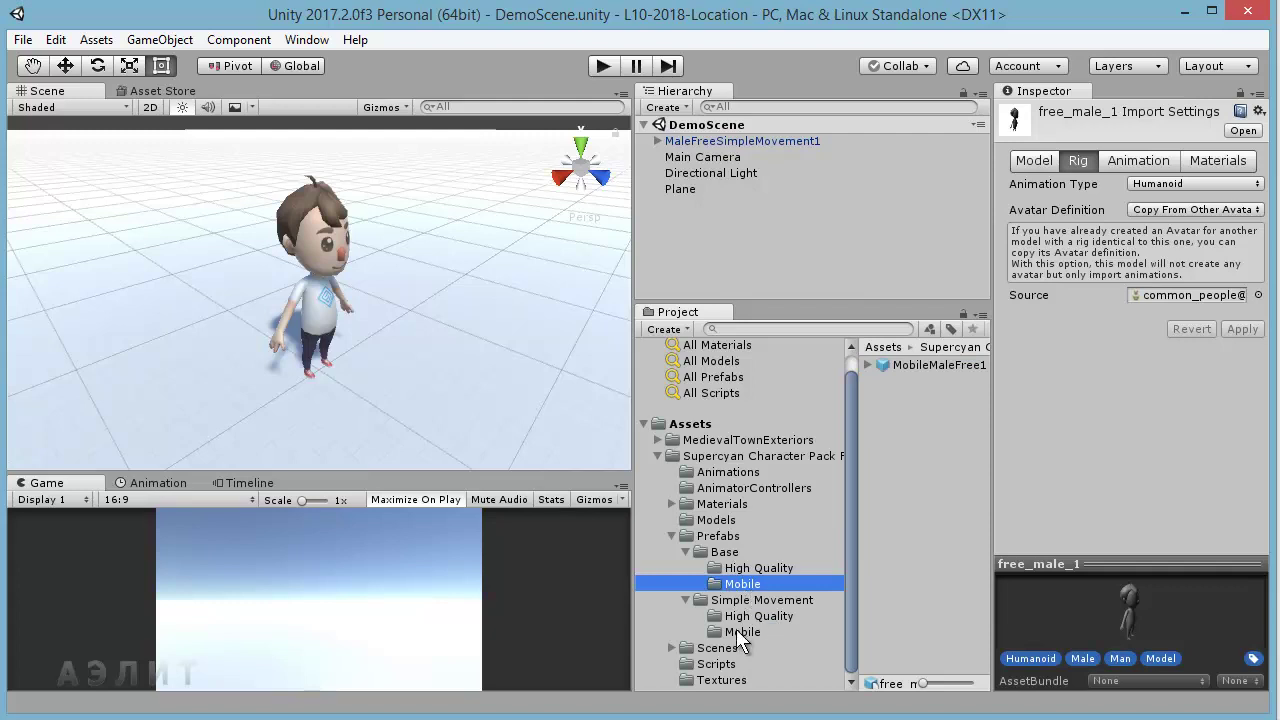
left_click(734, 634)
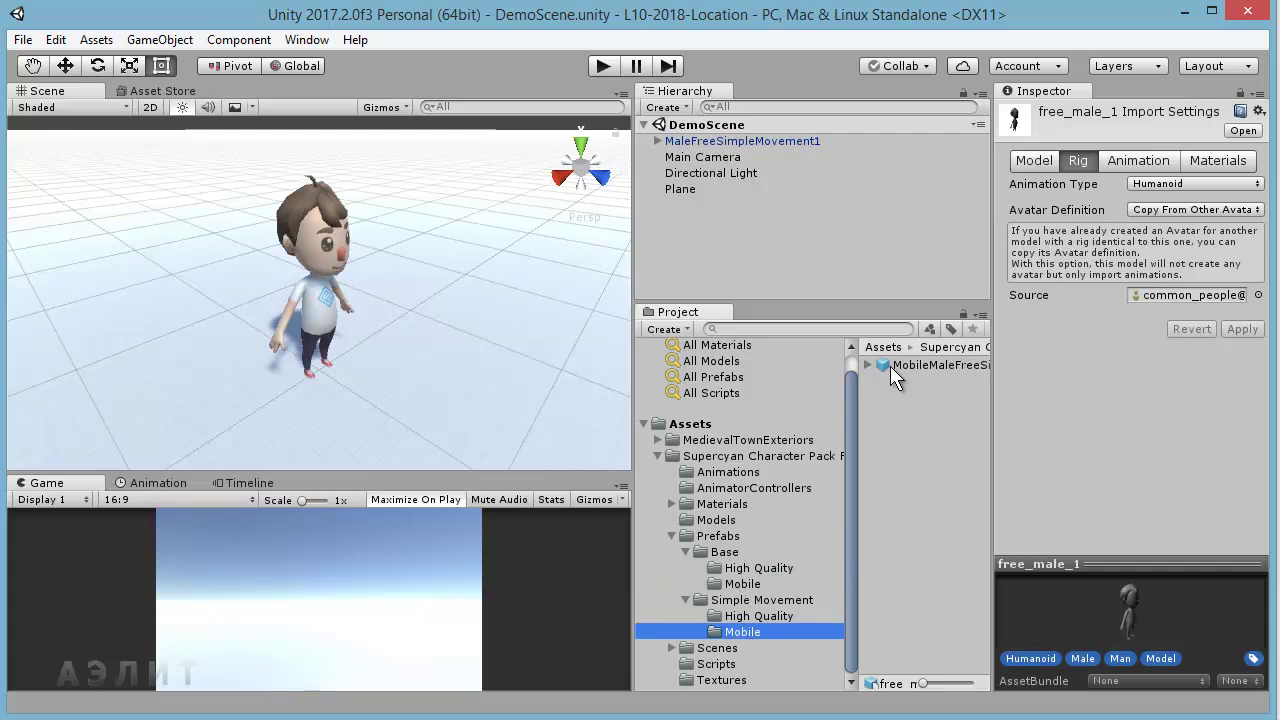
left_click(890, 366)
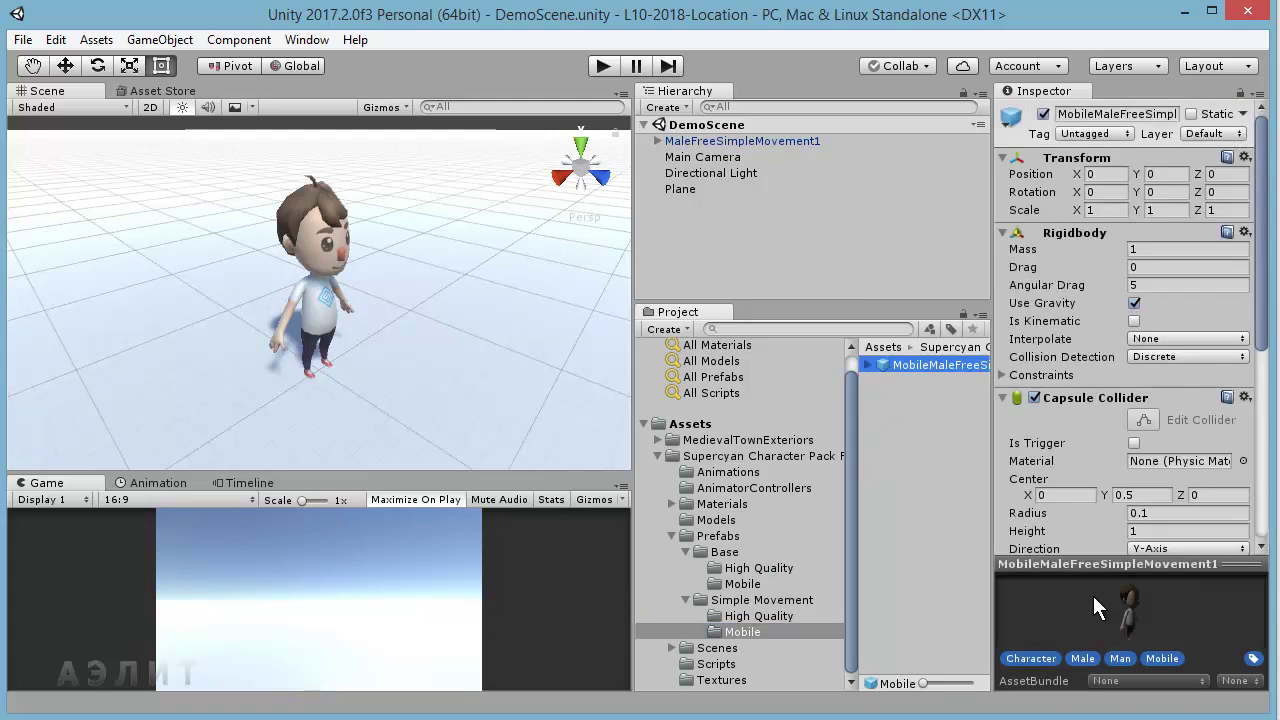
left_click_drag(1108, 563, 1140, 348)
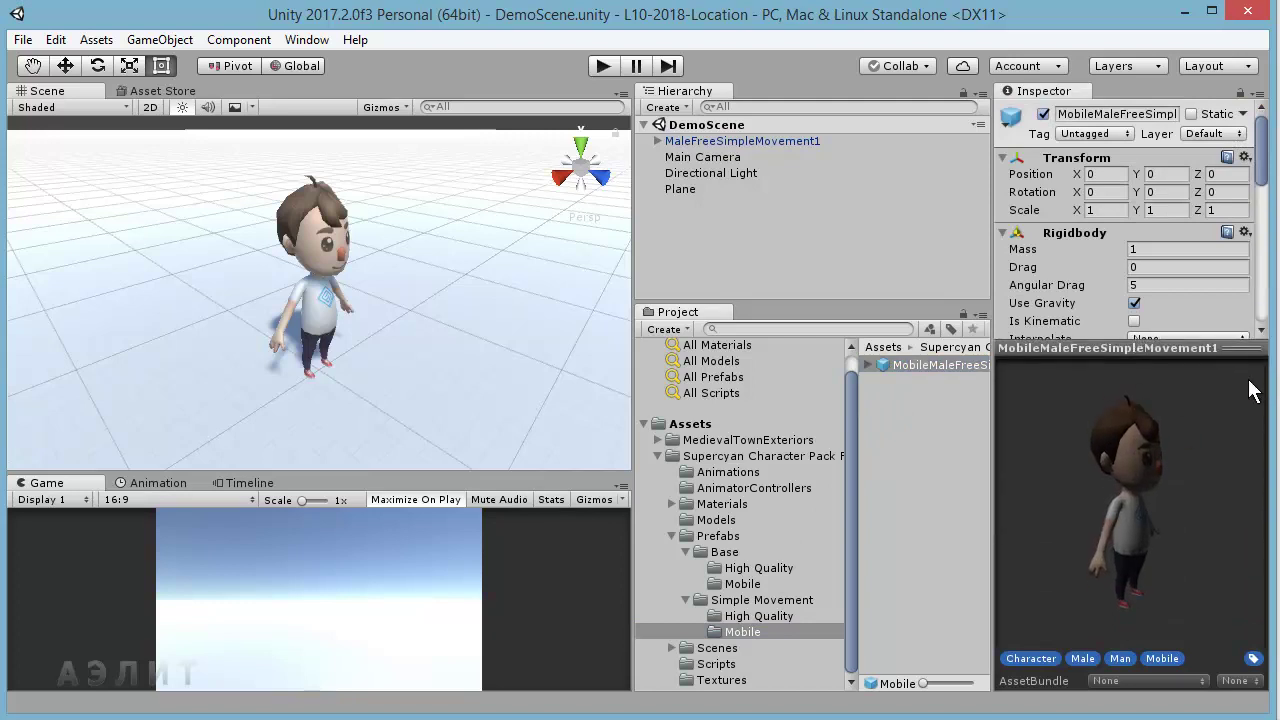
- Inspect MobileMaleFree1, then browse the Base and Simple Movement Mobile and High Quality folders
left_click(751, 583)
left_click(937, 366)
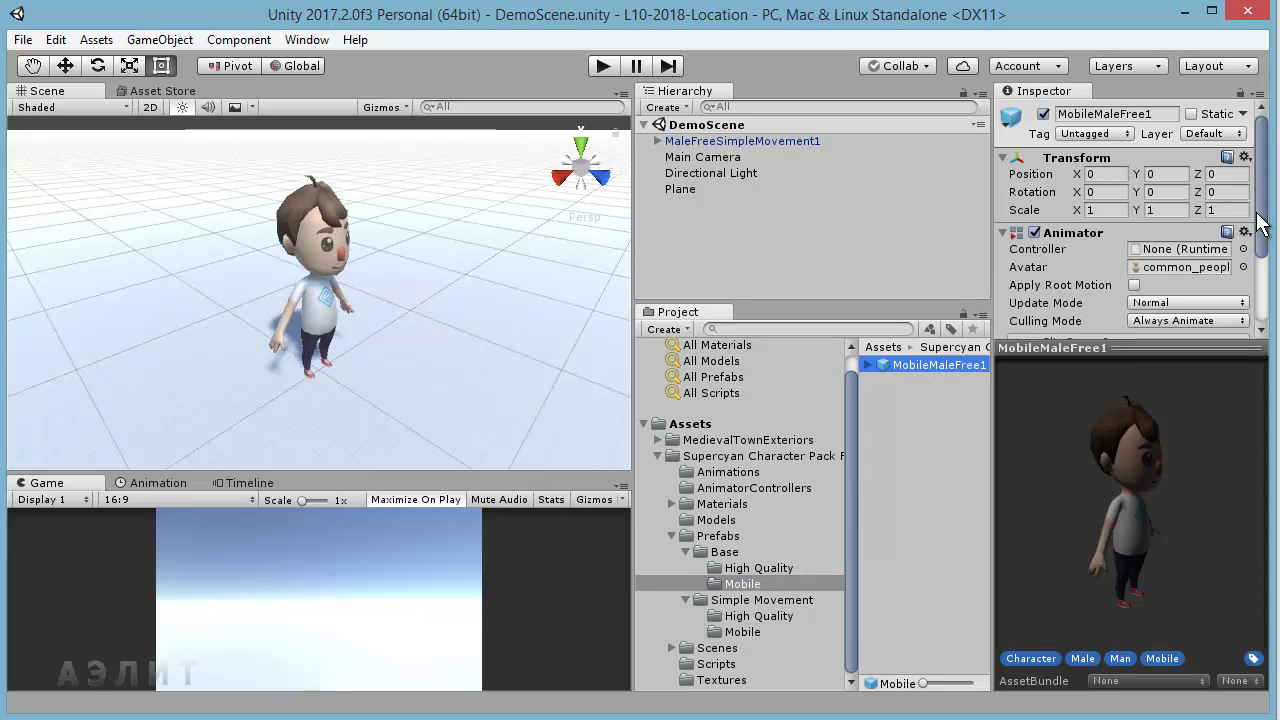
scroll(1176, 200, "down", 3)
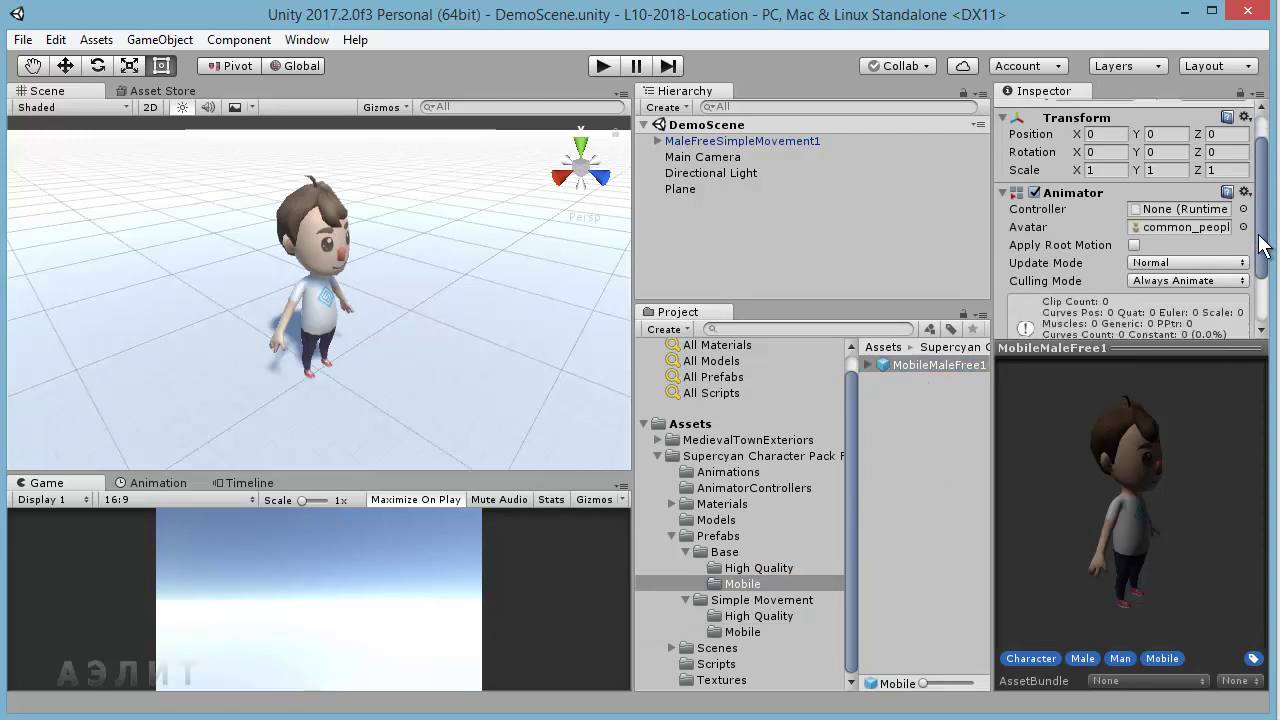
left_click(745, 645)
left_click(753, 631)
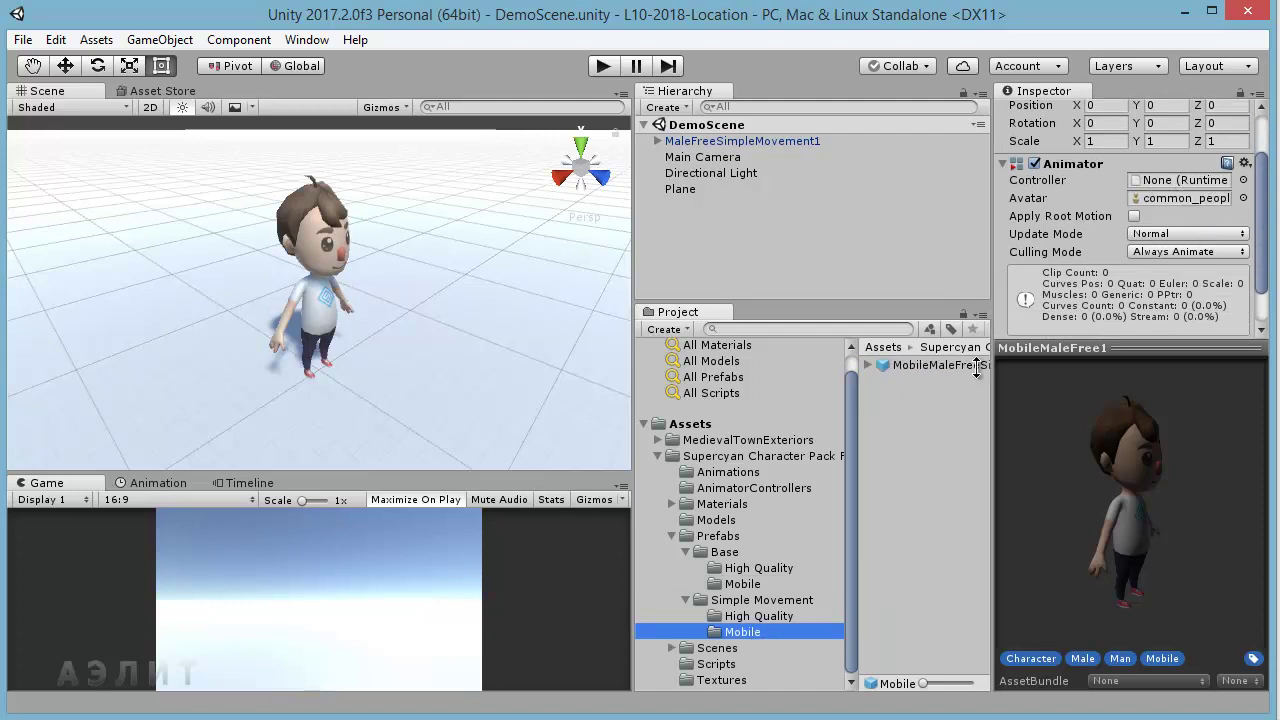
left_click(754, 583)
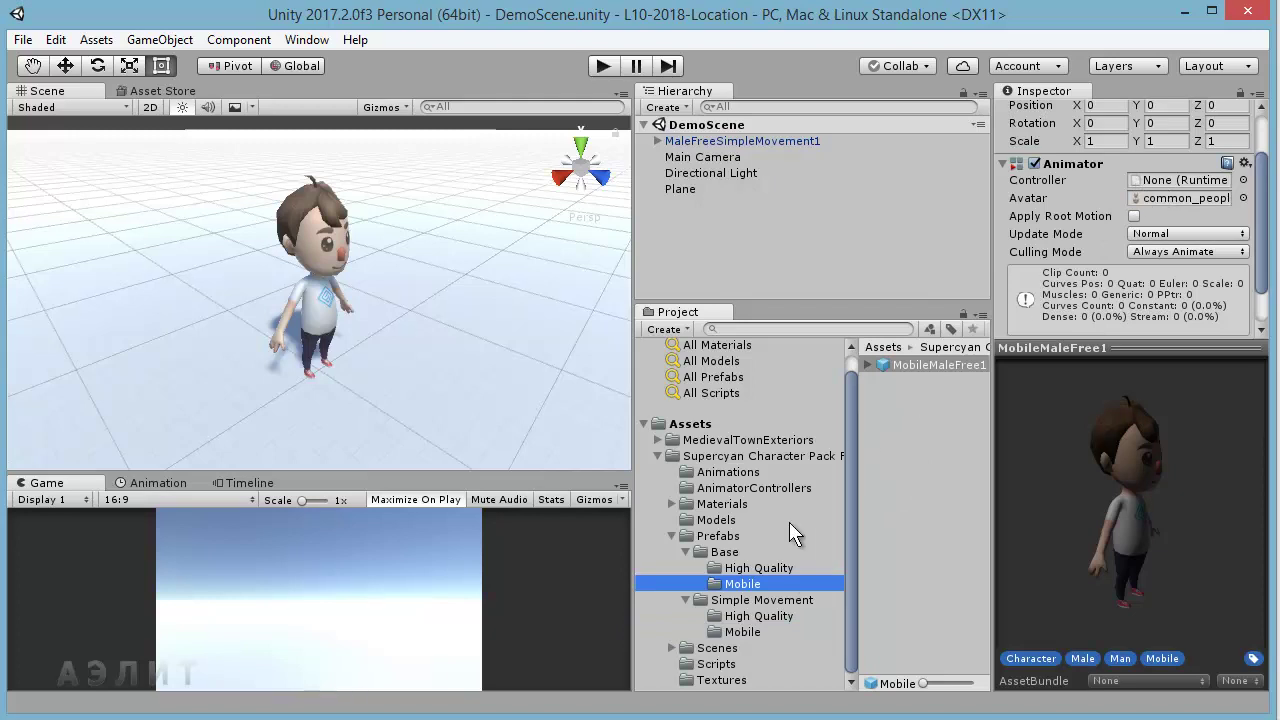
left_click(762, 568)
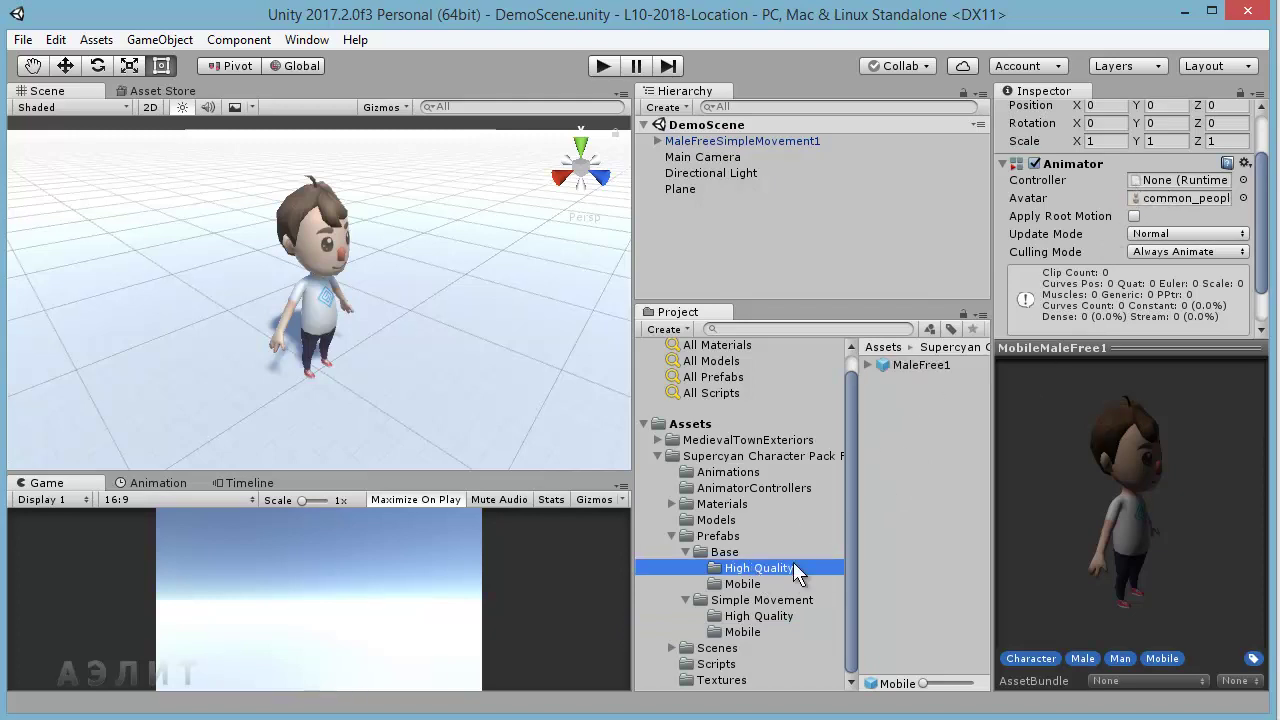
left_click(757, 617)
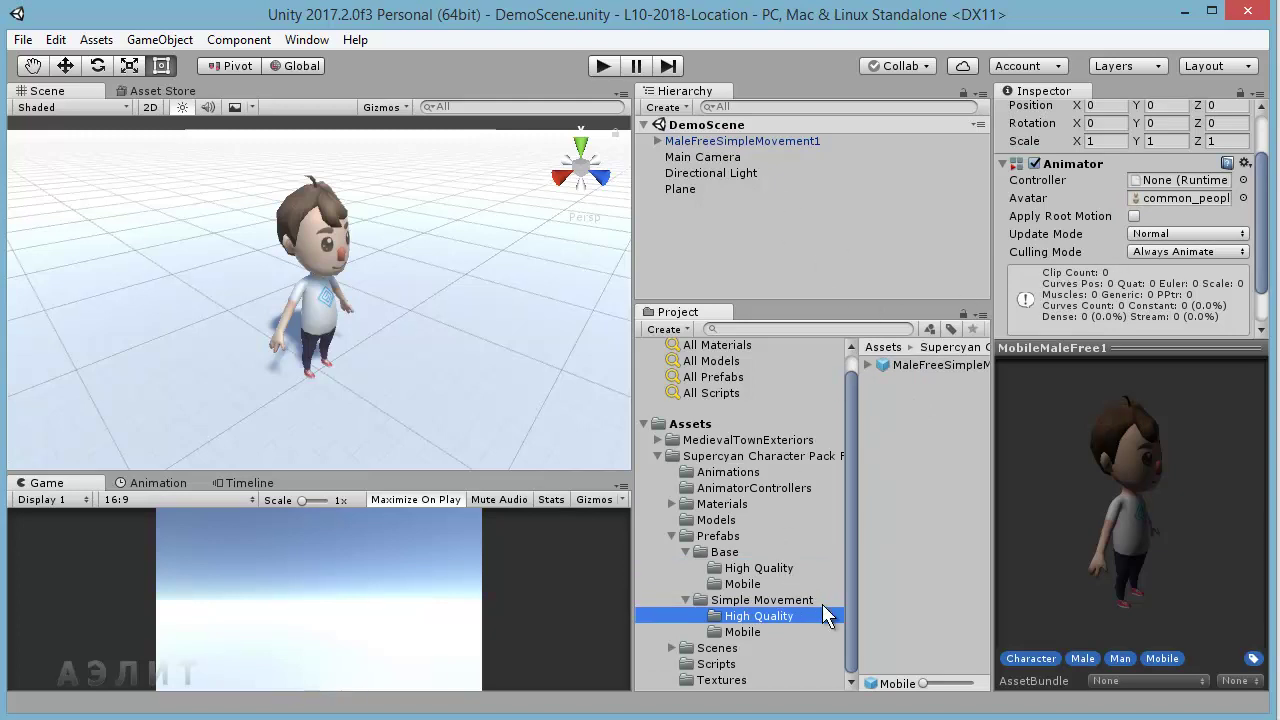
- Select MaleFreeSimpleMovement1 and locate its SimpleAnimation controller and movement script assets
left_click(783, 140)
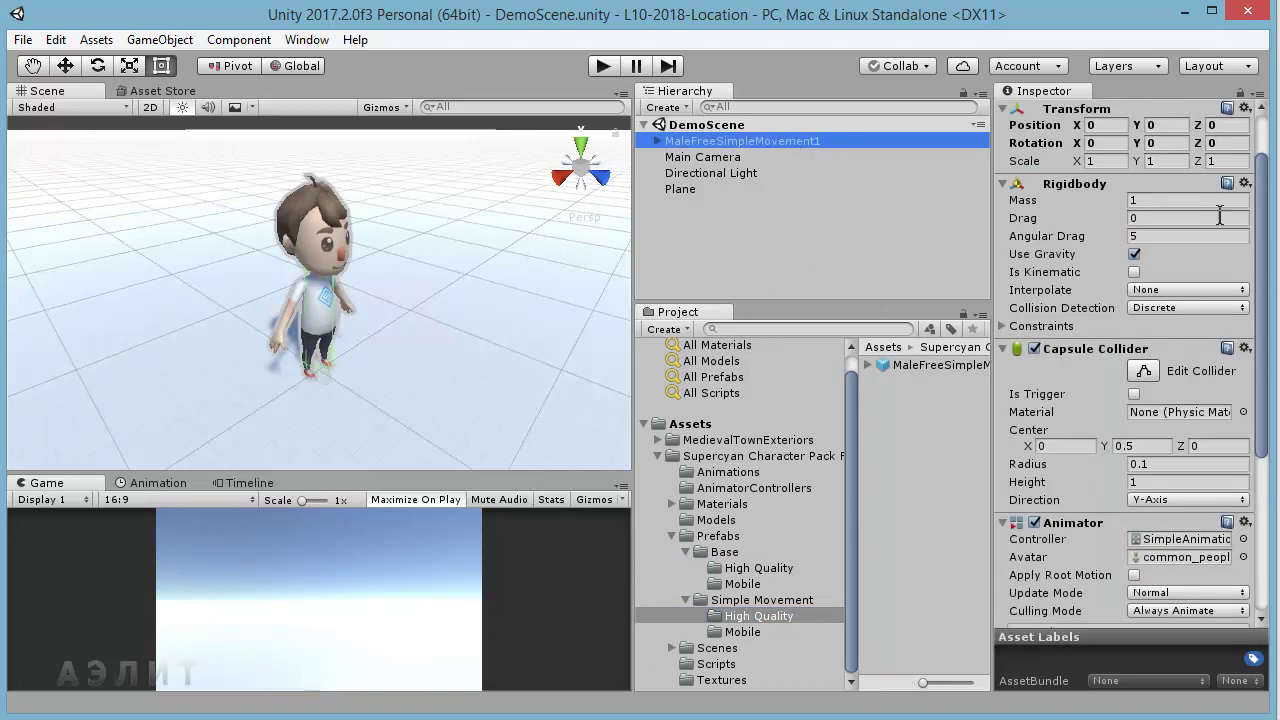
scroll(1262, 280, "down", 1)
scroll(1250, 300, "down", 1)
scroll(1237, 320, "down", 1)
scroll(1225, 338, "down", 1)
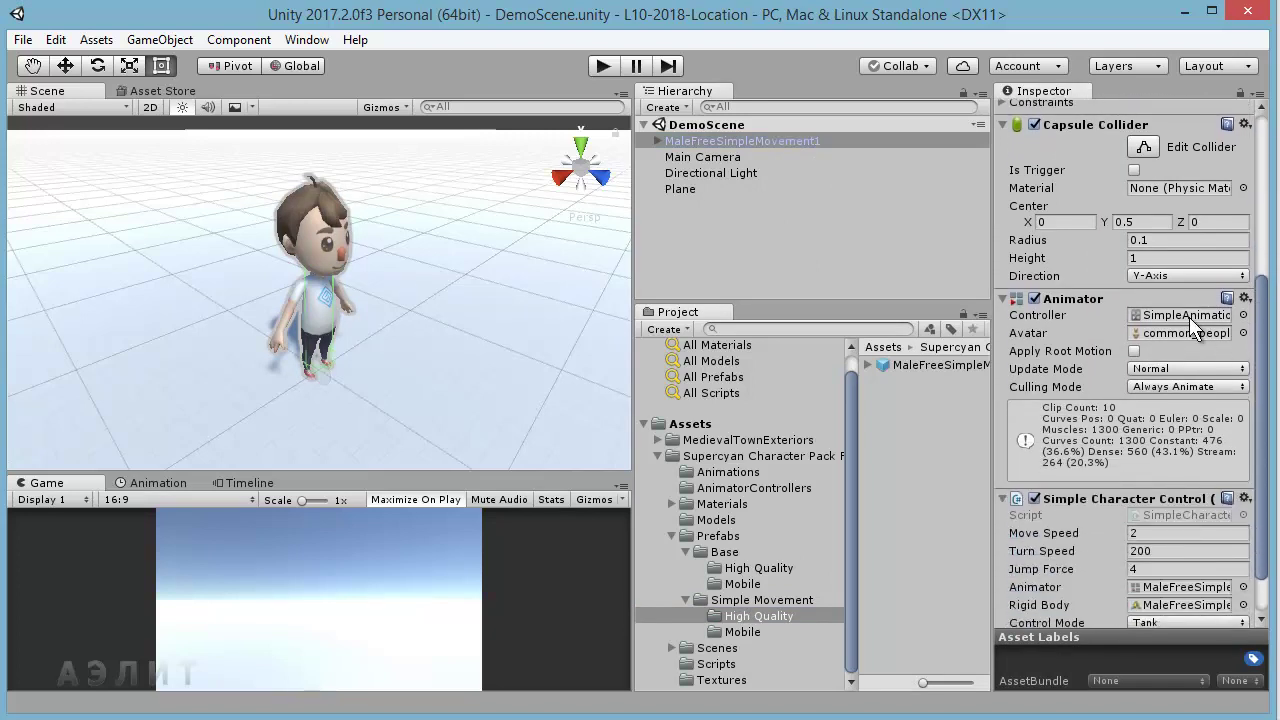
left_click(1188, 318)
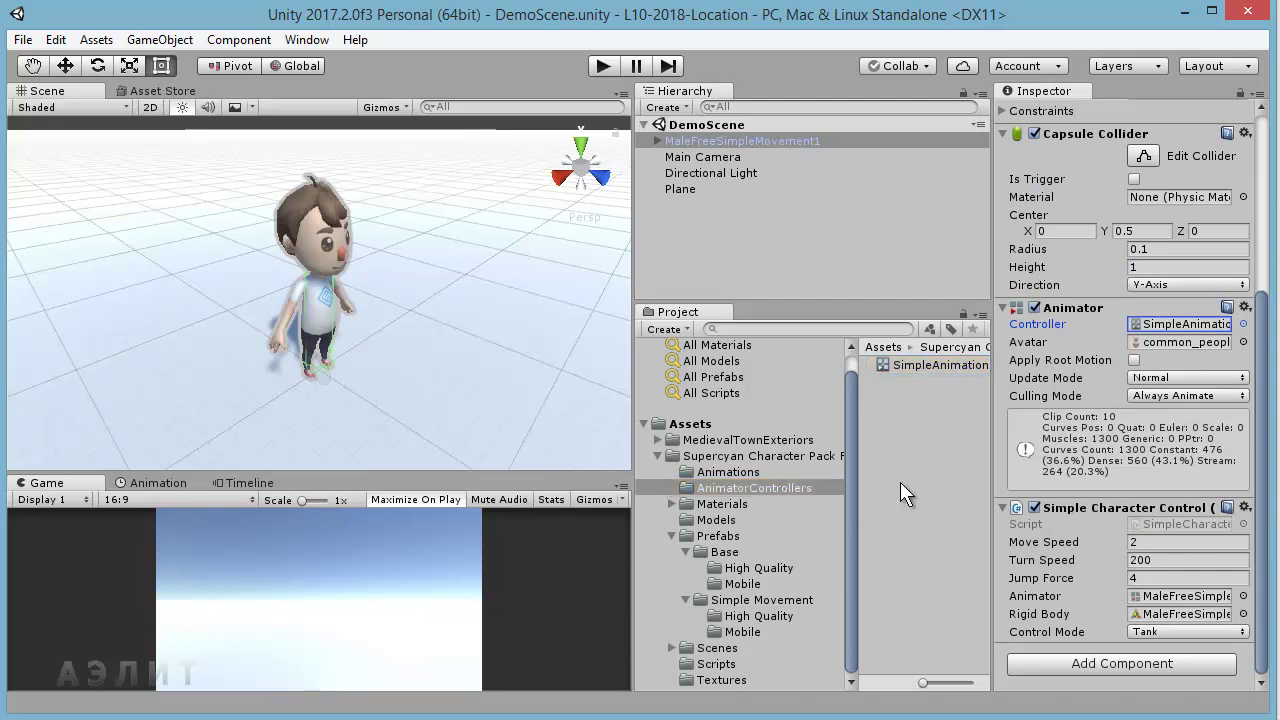
left_click(1212, 525)
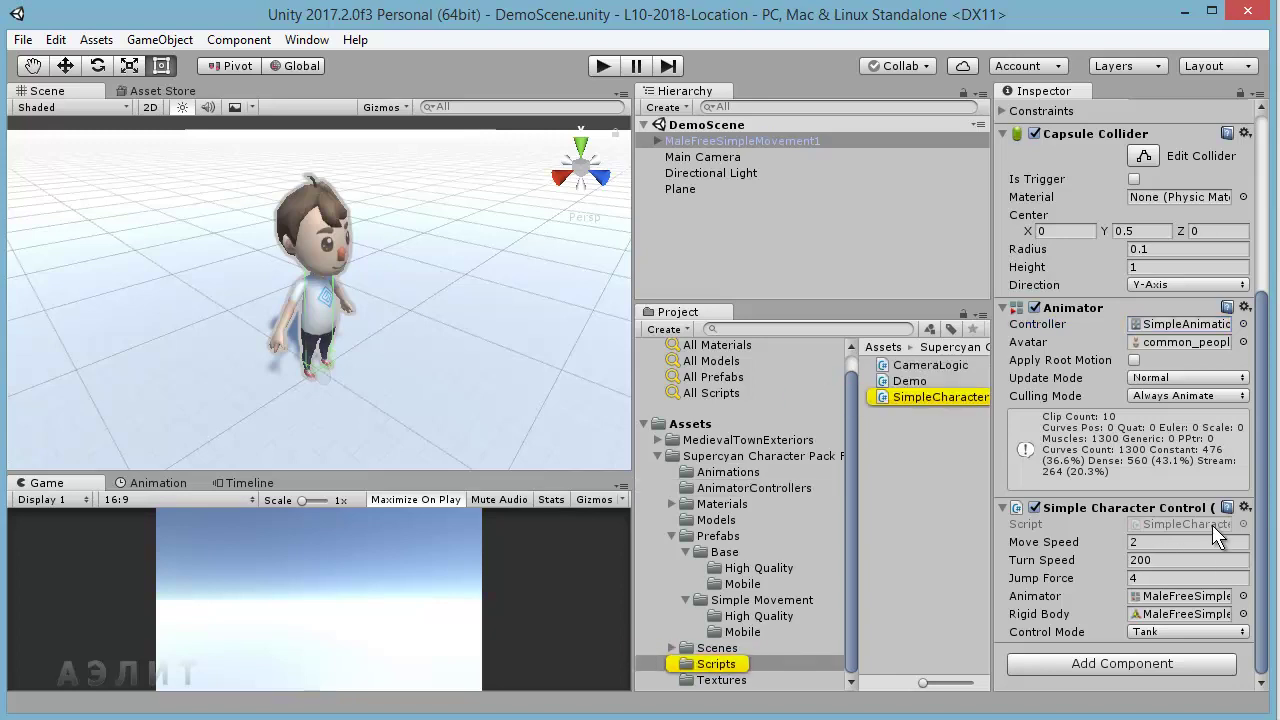
- Resize the Project panes, collapse the Capsule Collider, and open MedievalTownExteriors
left_click(851, 597)
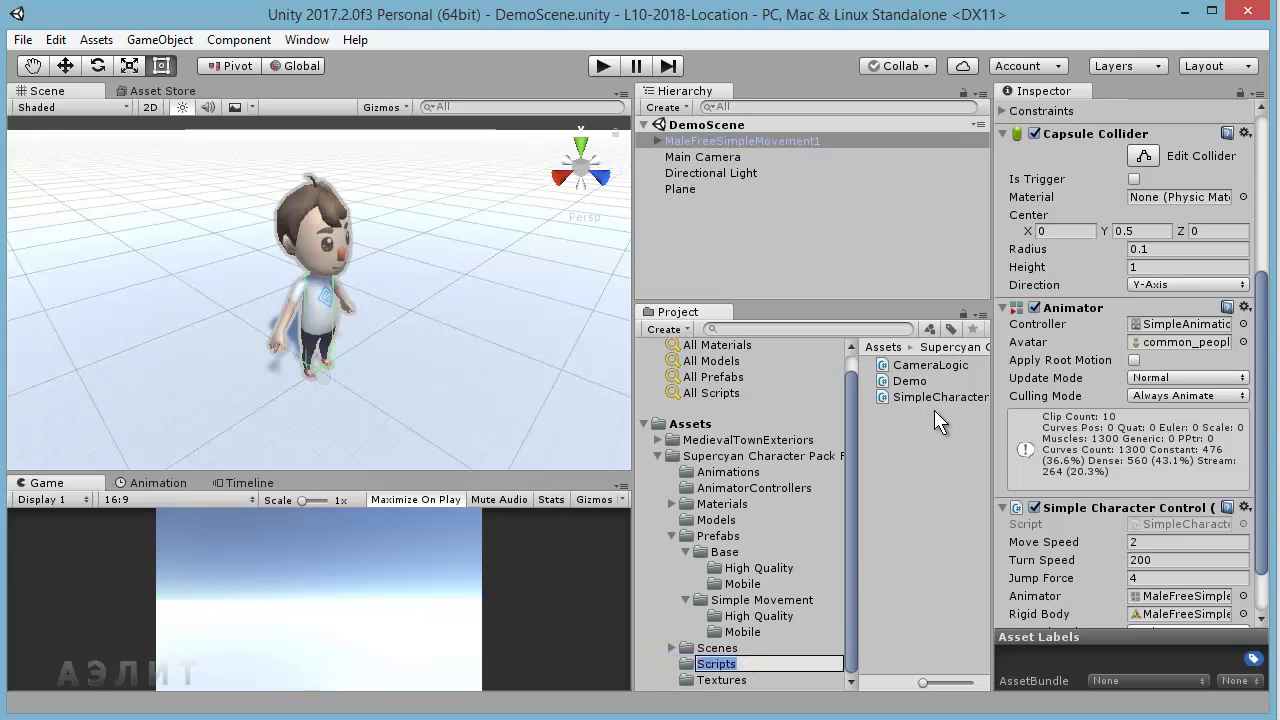
left_click(1086, 535)
mouse_move(858, 544)
left_mouse_down()
mouse_move(795, 544)
mouse_move(858, 544)
left_mouse_up()
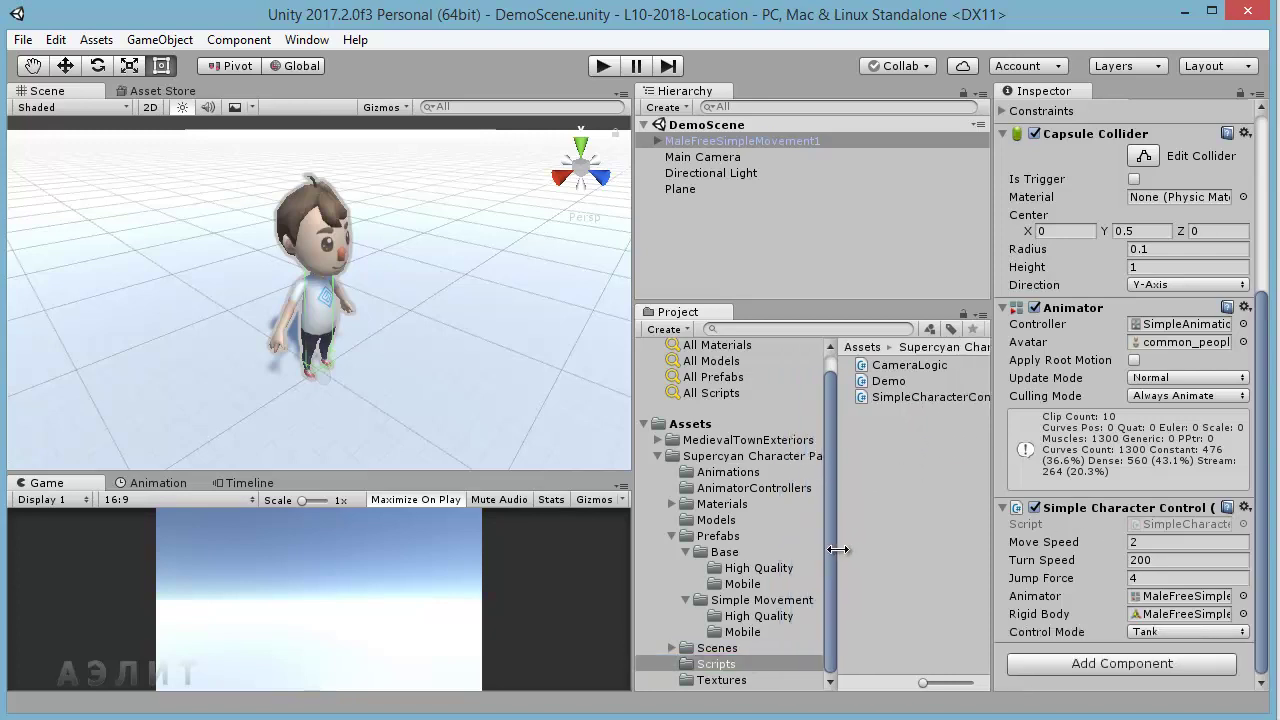
left_click_drag(1260, 505, 1260, 480)
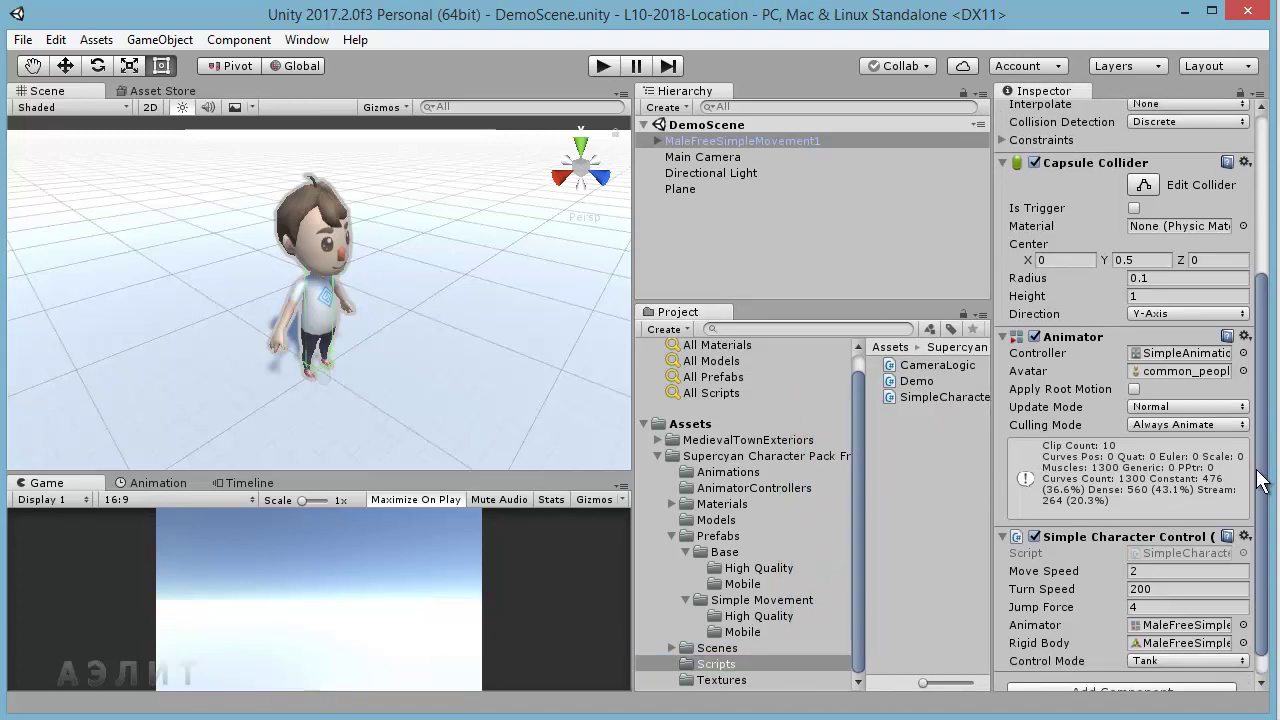
left_click_drag(1260, 480, 1258, 288)
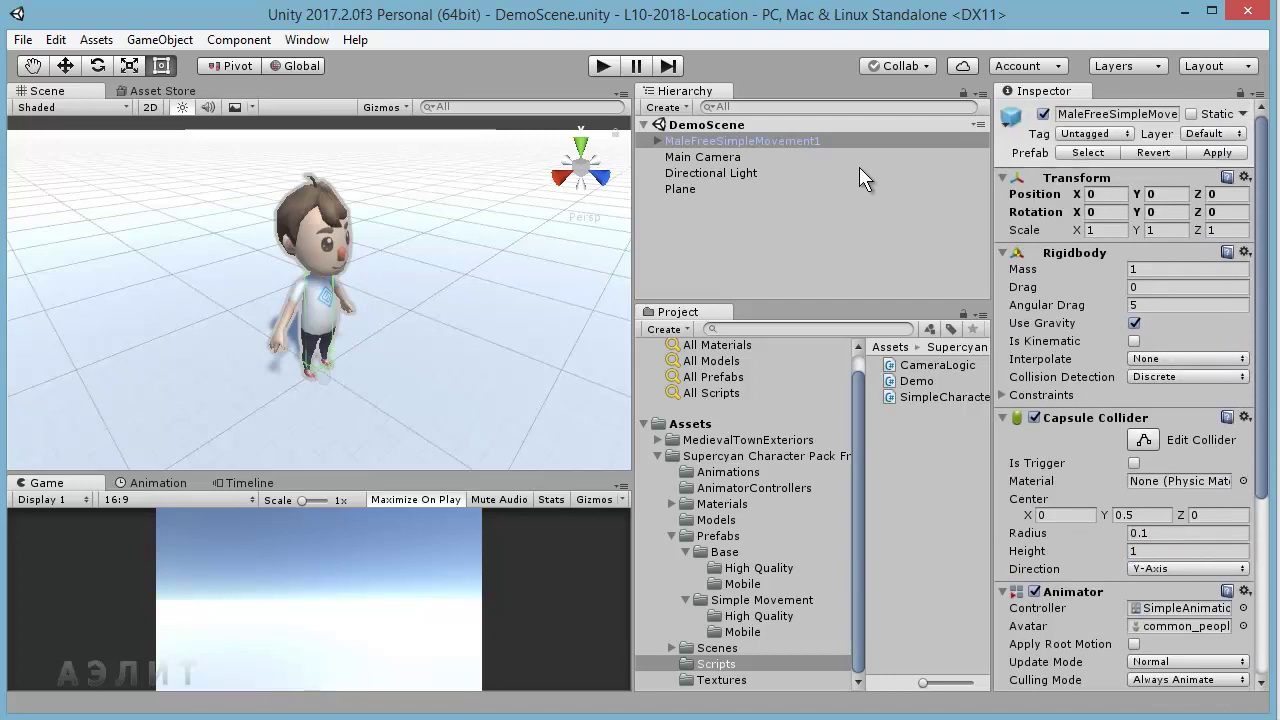
left_click(1004, 419)
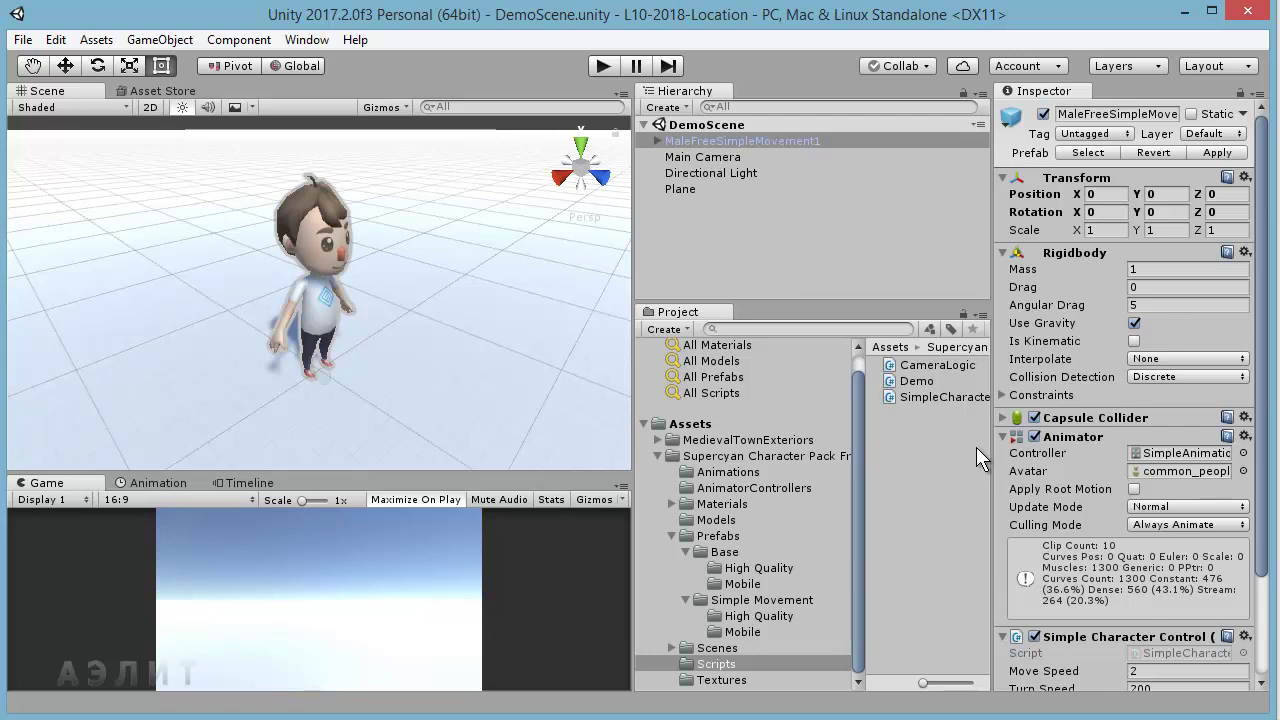
left_click(700, 440)
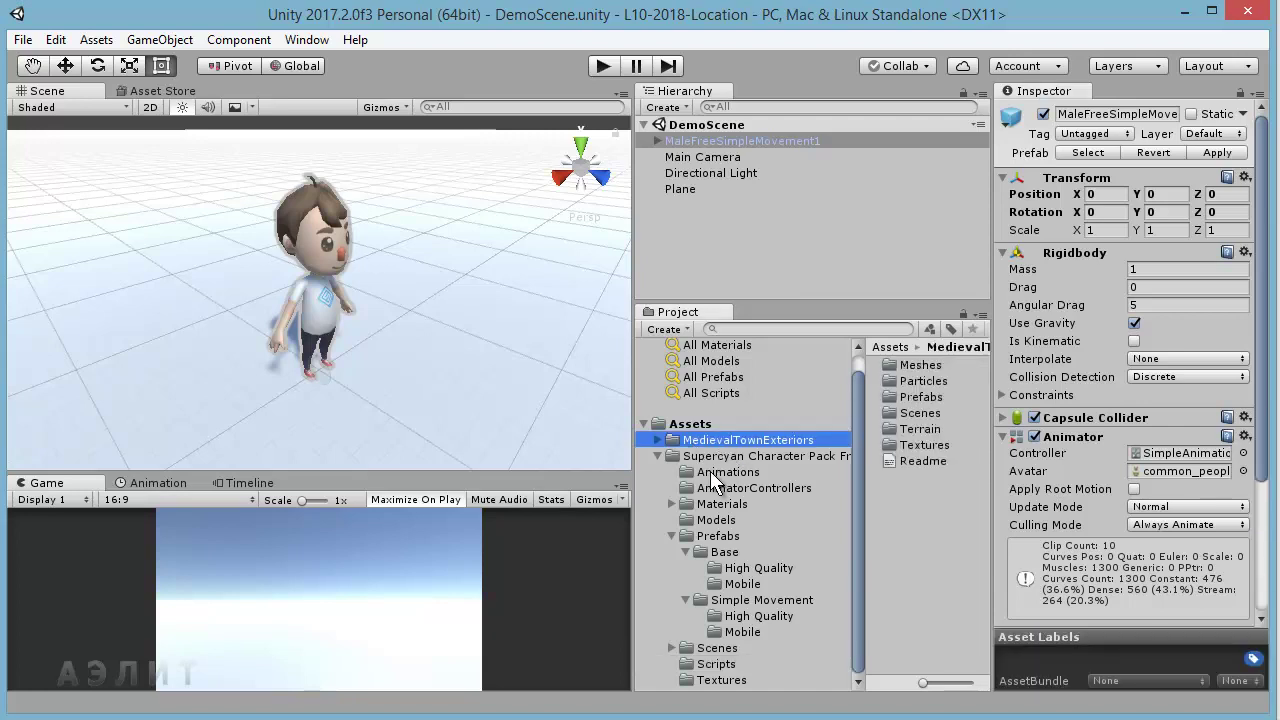
- Open the MedievalTownExteriors Demo_Prefabs scene from its Scenes folder
left_click(657, 441)
left_click(716, 504)
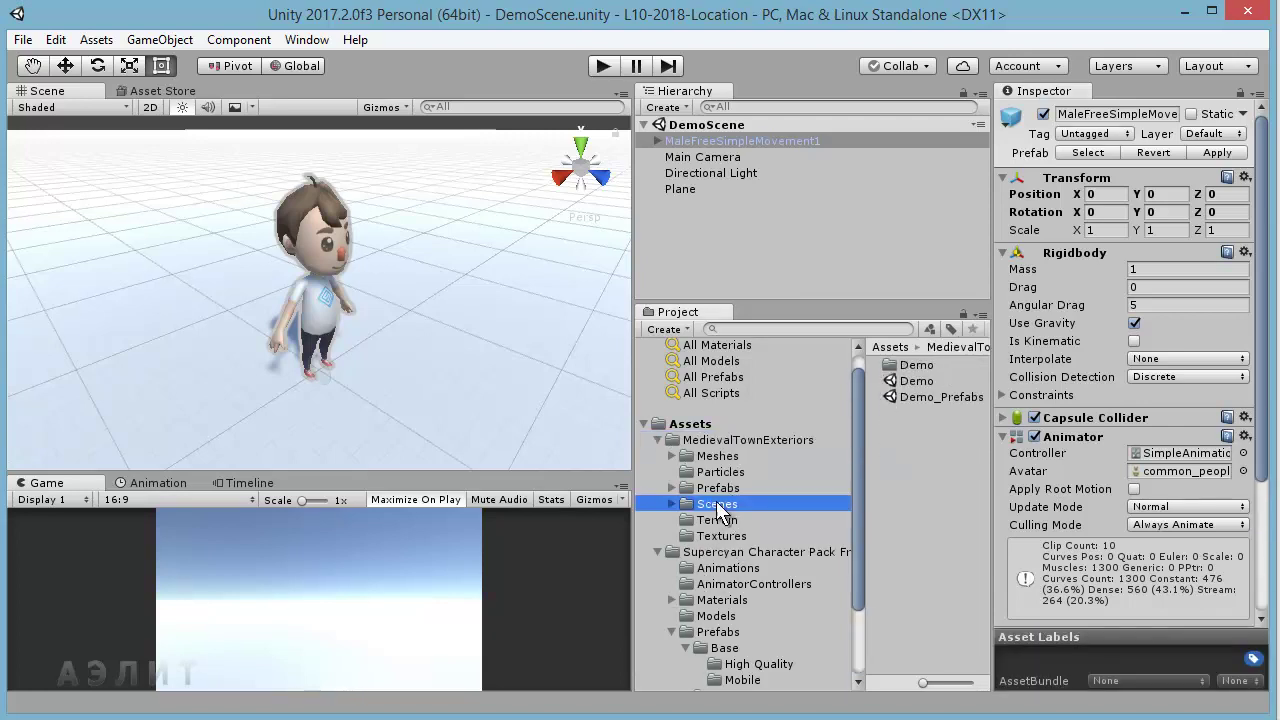
double_click(901, 399)
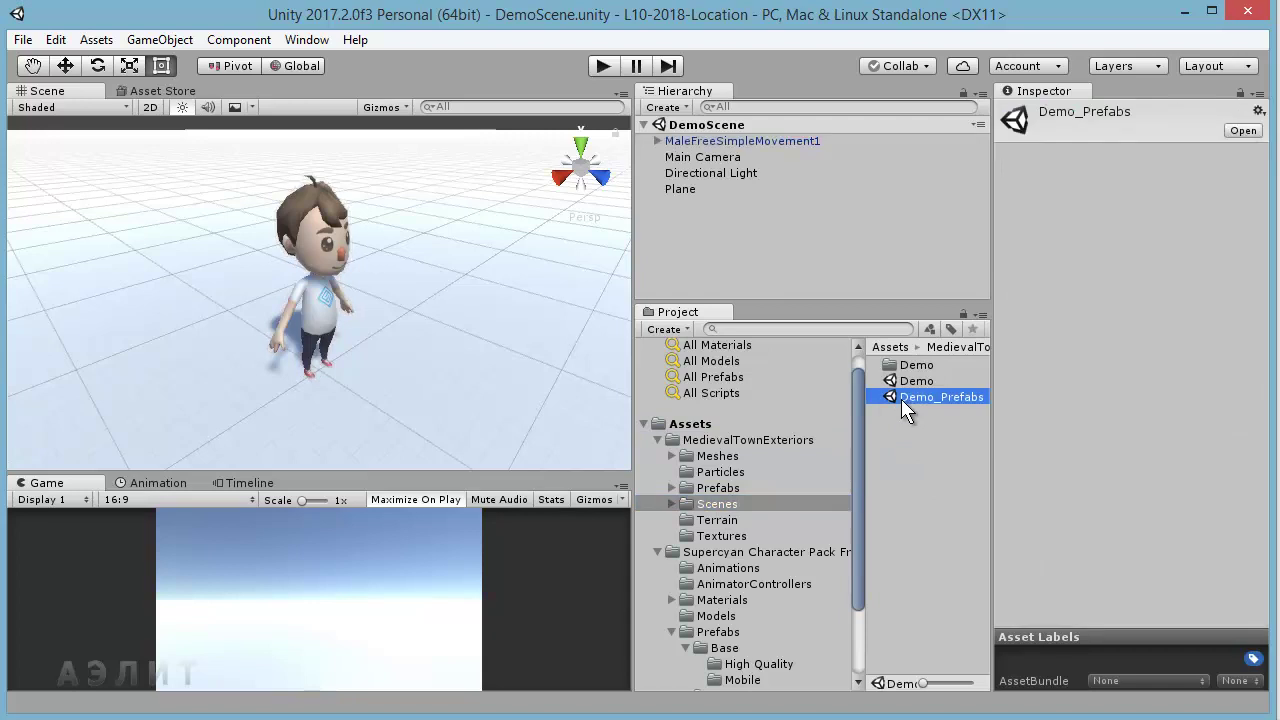
- Orbit and pan around the timber houses, roof and well, then show the Supercyan Base Mobile prefabs
right_click_drag(541, 334, 500, 369)
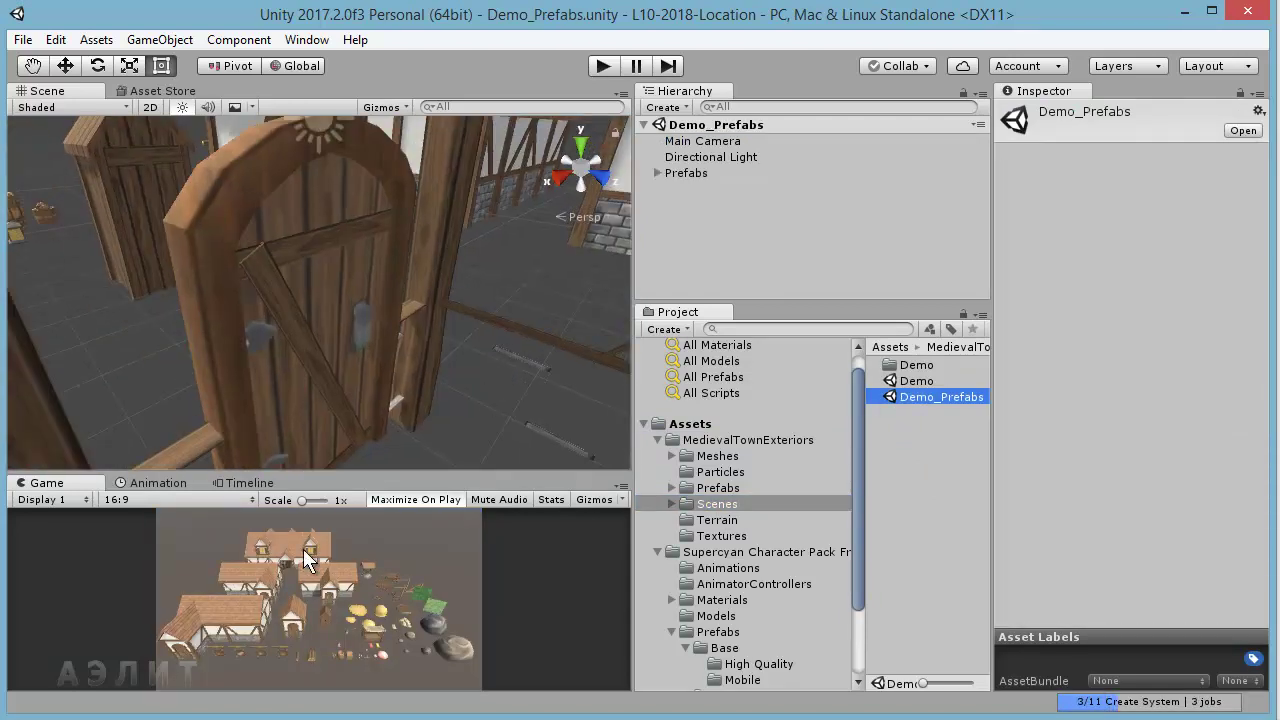
left_click(693, 144)
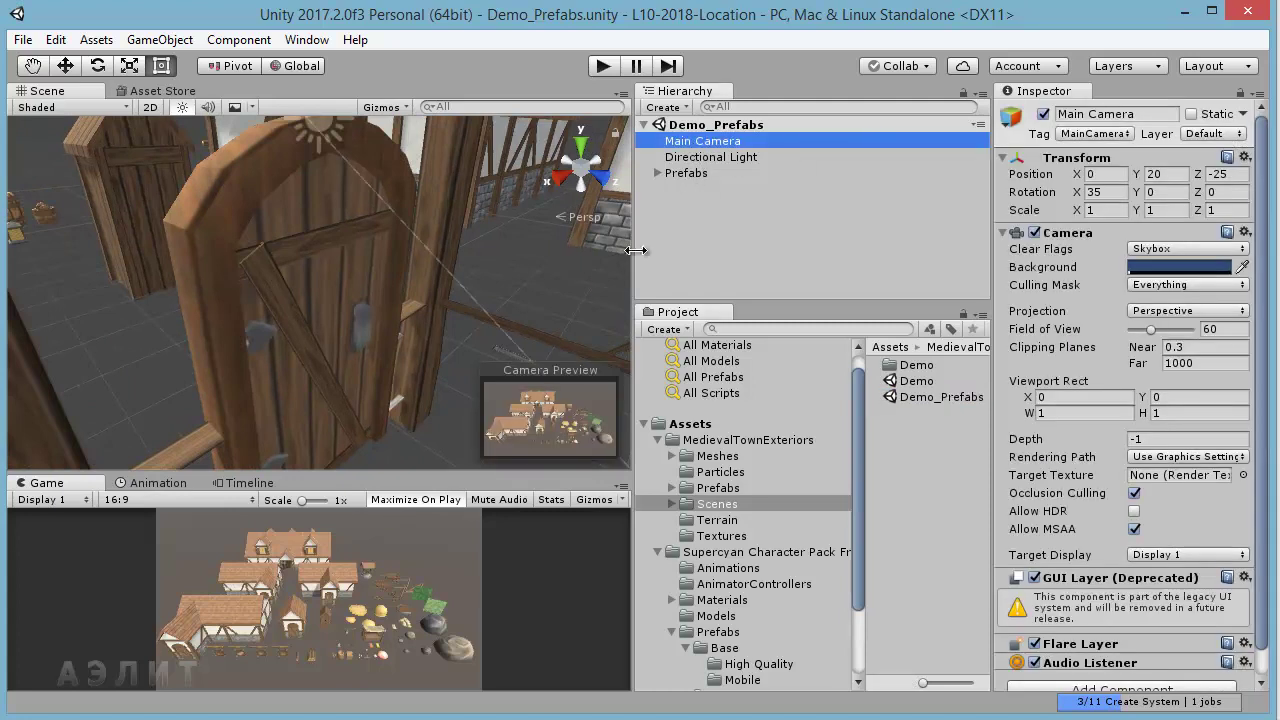
mouse_move(421, 288)
right_mouse_down()
mouse_move(486, 264)
mouse_move(419, 259)
mouse_move(448, 290)
mouse_move(395, 272)
right_mouse_up()
scroll(376, 264, "down", 3)
scroll(419, 286, "down", 3)
scroll(428, 292, "down", 3)
scroll(428, 292, "down", 3)
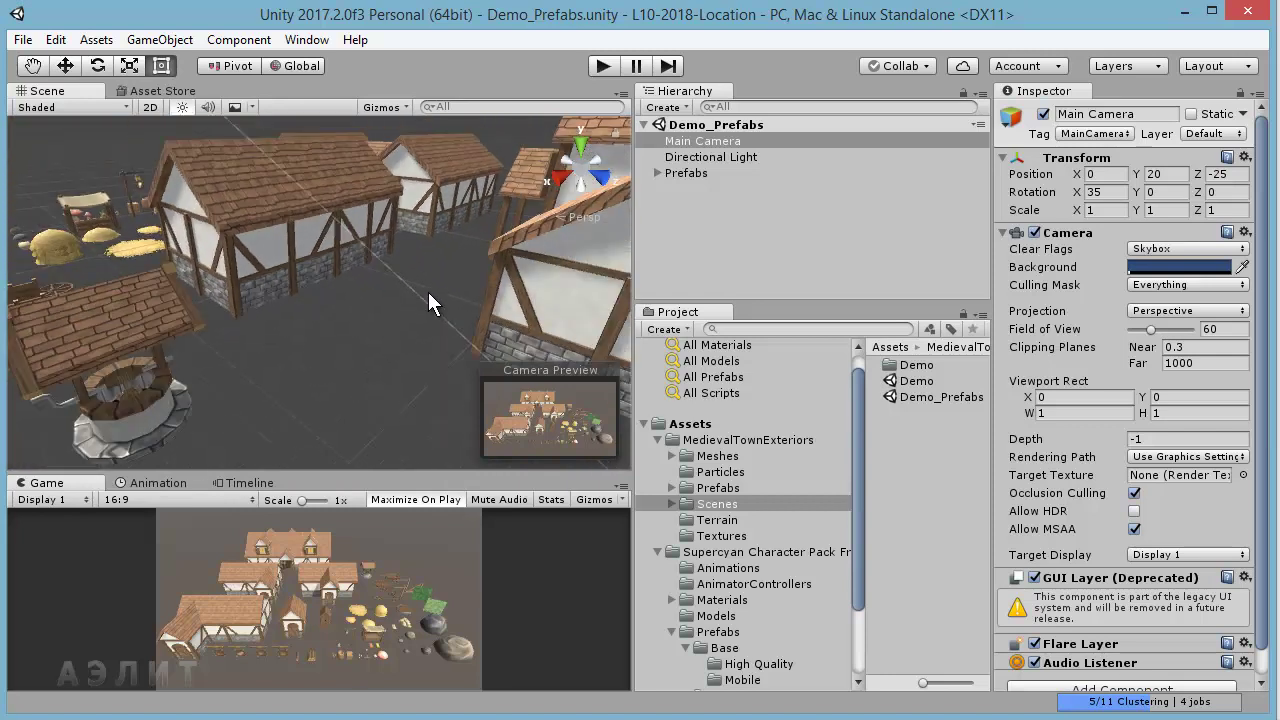
mouse_move(356, 361)
middle_mouse_down()
mouse_move(400, 318)
mouse_move(354, 345)
middle_mouse_up()
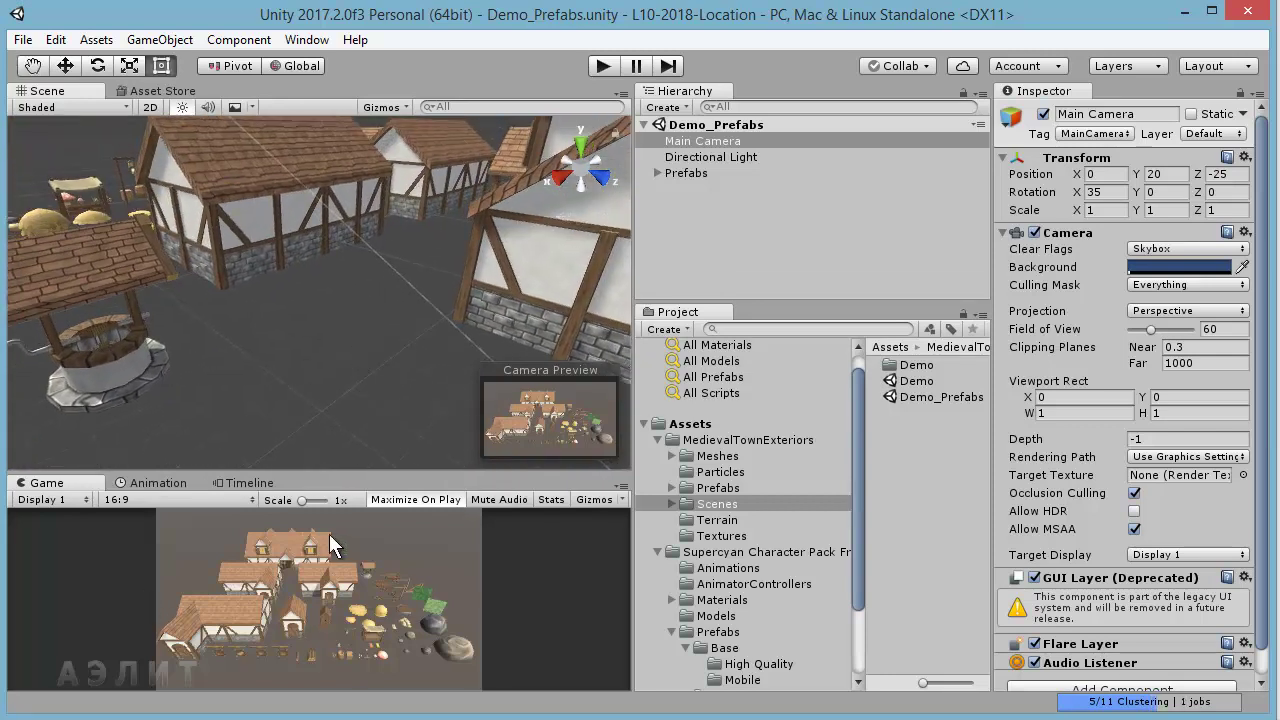
mouse_move(347, 366)
left_mouse_down("alt")
mouse_move(374, 297)
mouse_move(383, 323)
left_mouse_up("alt")
middle_click_drag(383, 323, 379, 349)
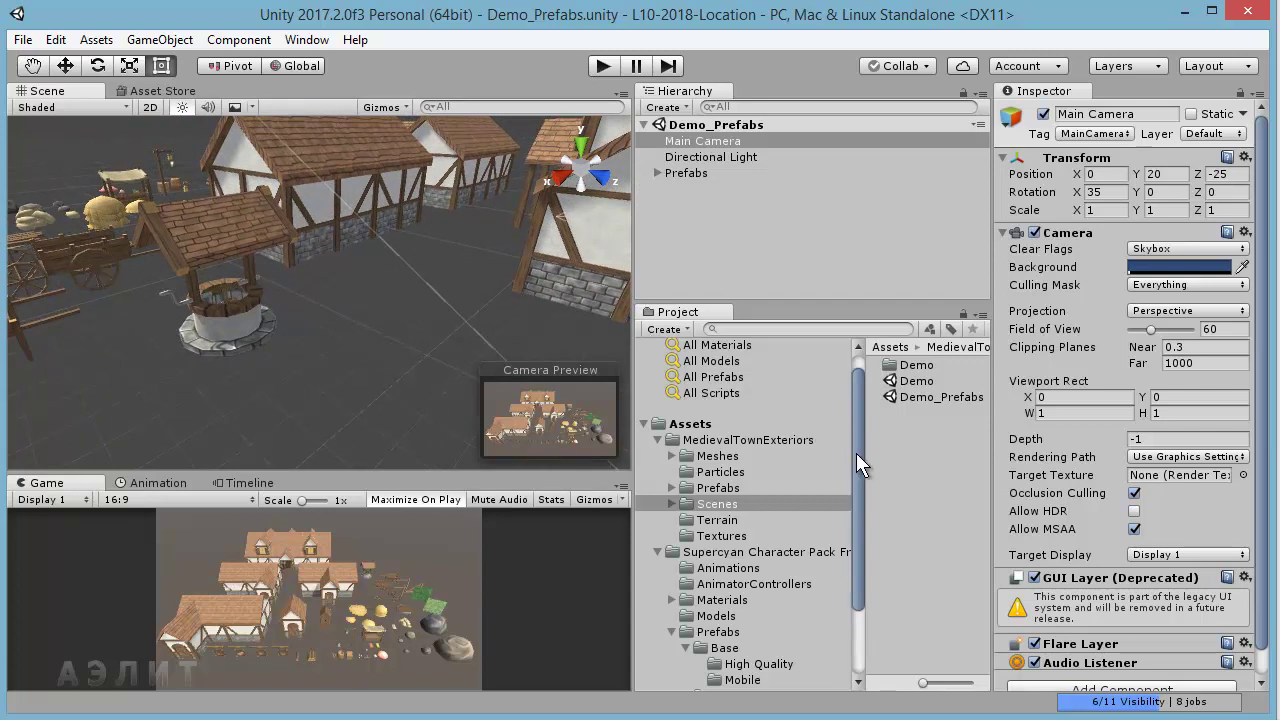
left_click_drag(861, 457, 850, 543)
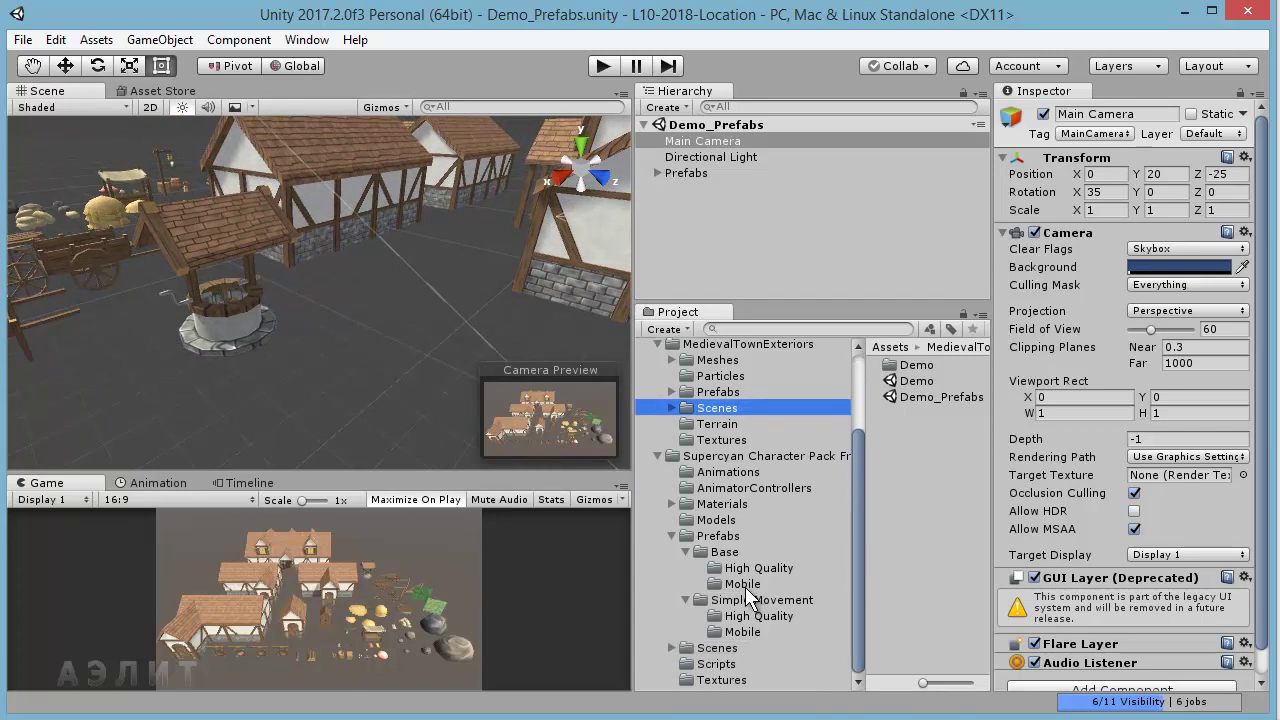
left_click(745, 586)
- Place MobileMaleFree by the well and make SimpleAnimations its animator controller
mouse_move(909, 364)
left_mouse_down()
mouse_move(397, 340)
mouse_move(380, 326)
left_mouse_up()
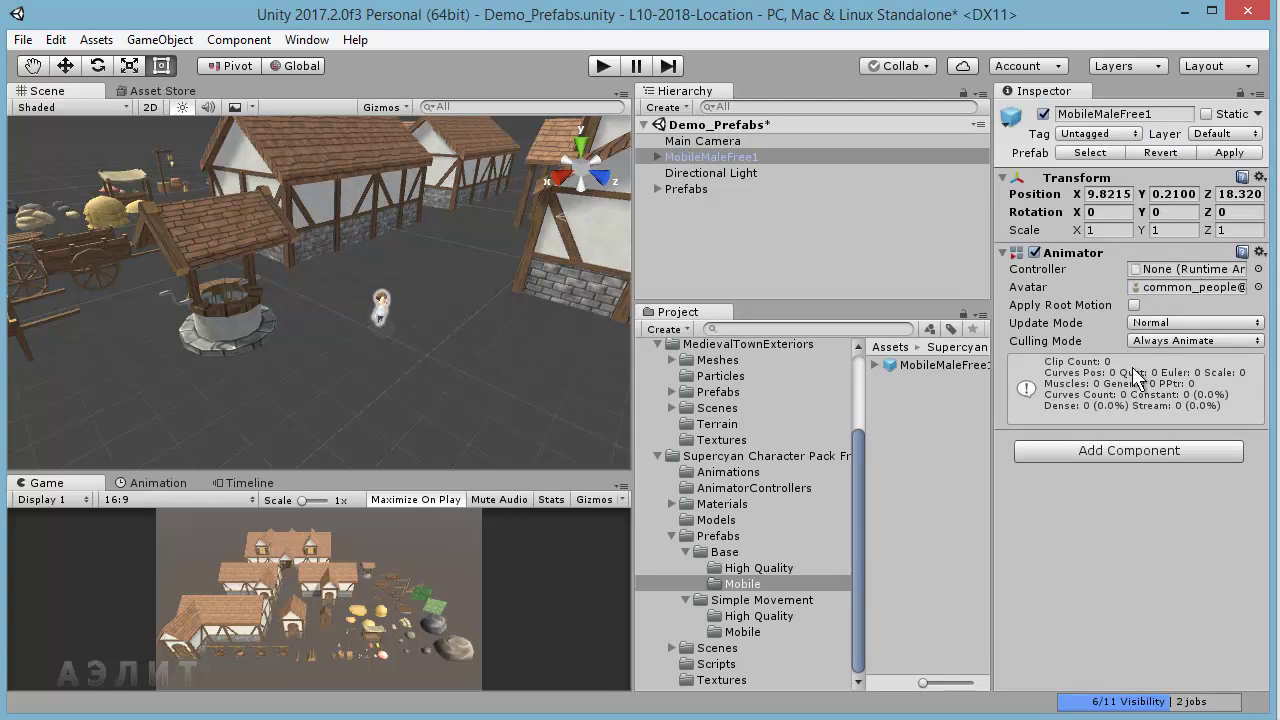
left_click(724, 487)
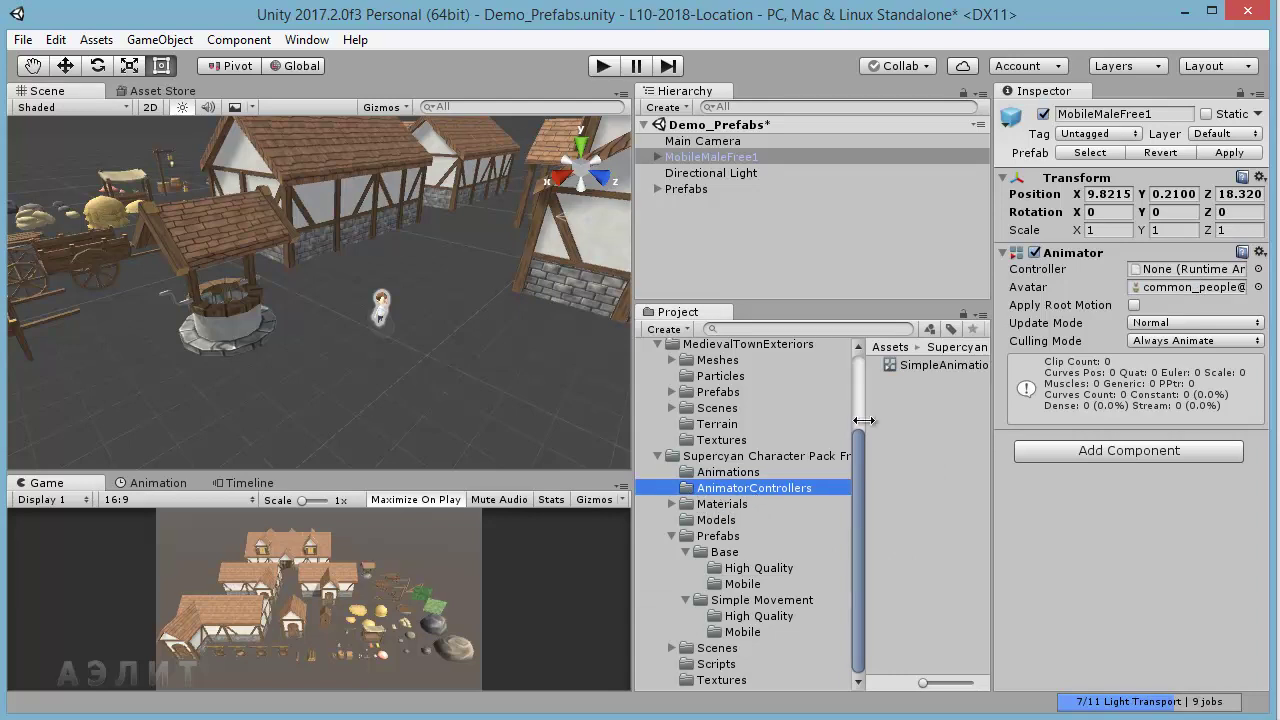
left_click_drag(901, 374, 1146, 270)
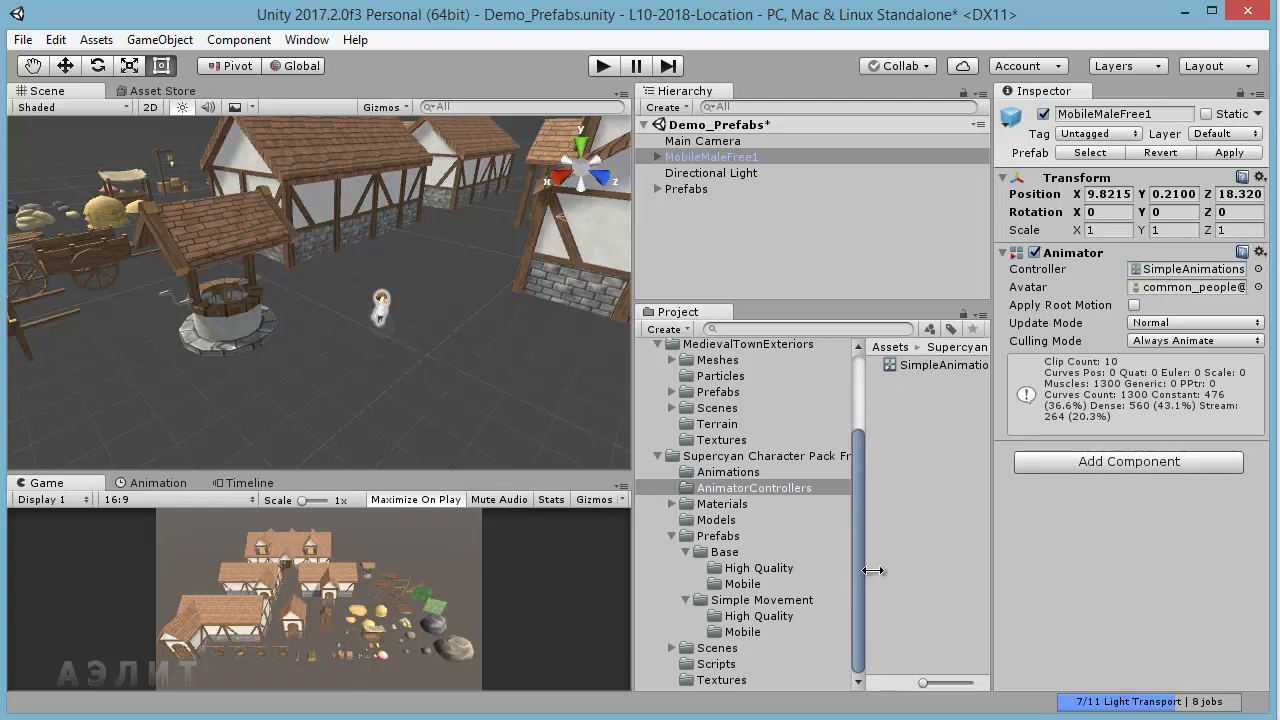
- Attach the SimpleCharacterControl script to the character, widen the views and run the game
left_click(739, 662)
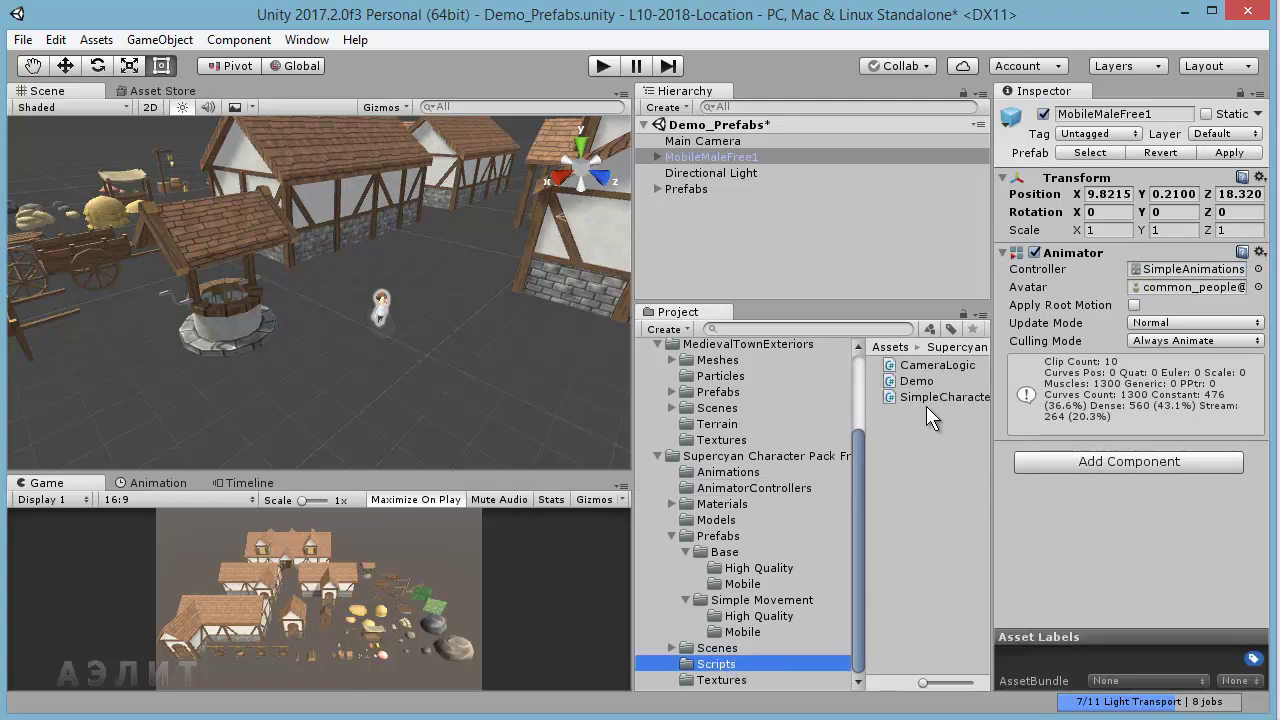
mouse_move(895, 397)
left_mouse_down()
mouse_move(1070, 529)
mouse_move(1090, 568)
left_mouse_up()
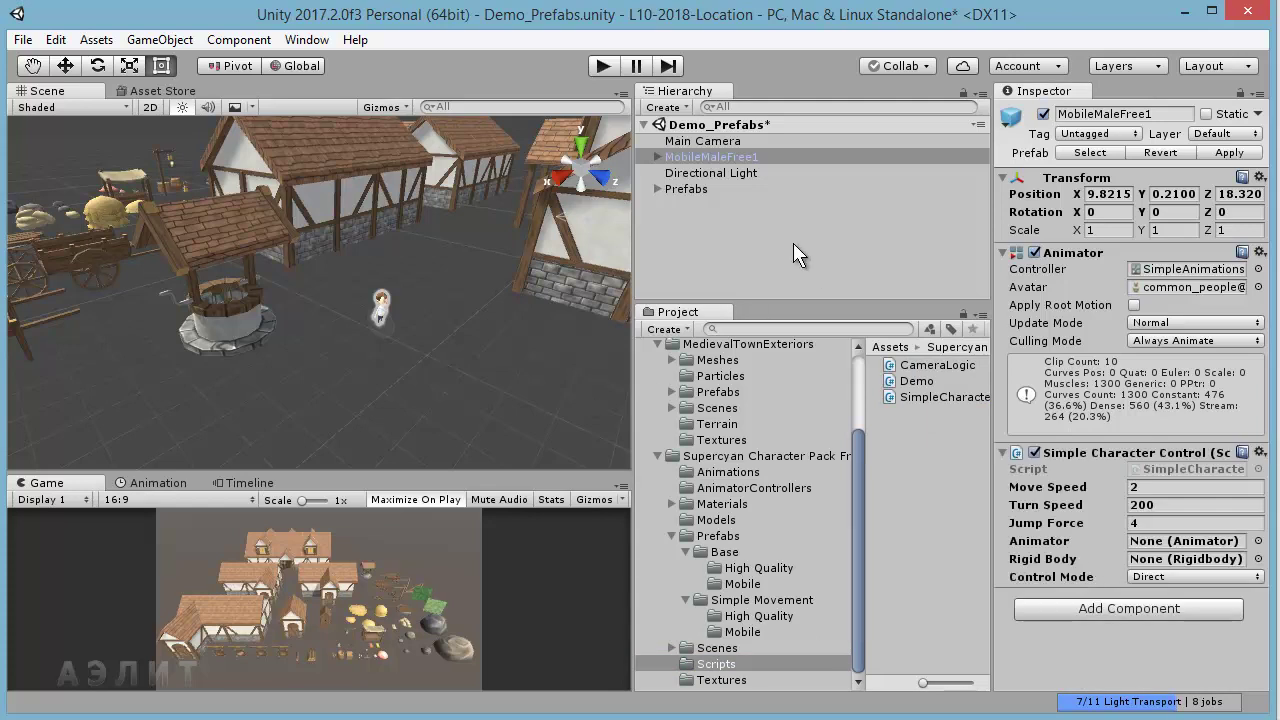
left_click_drag(630, 255, 756, 252)
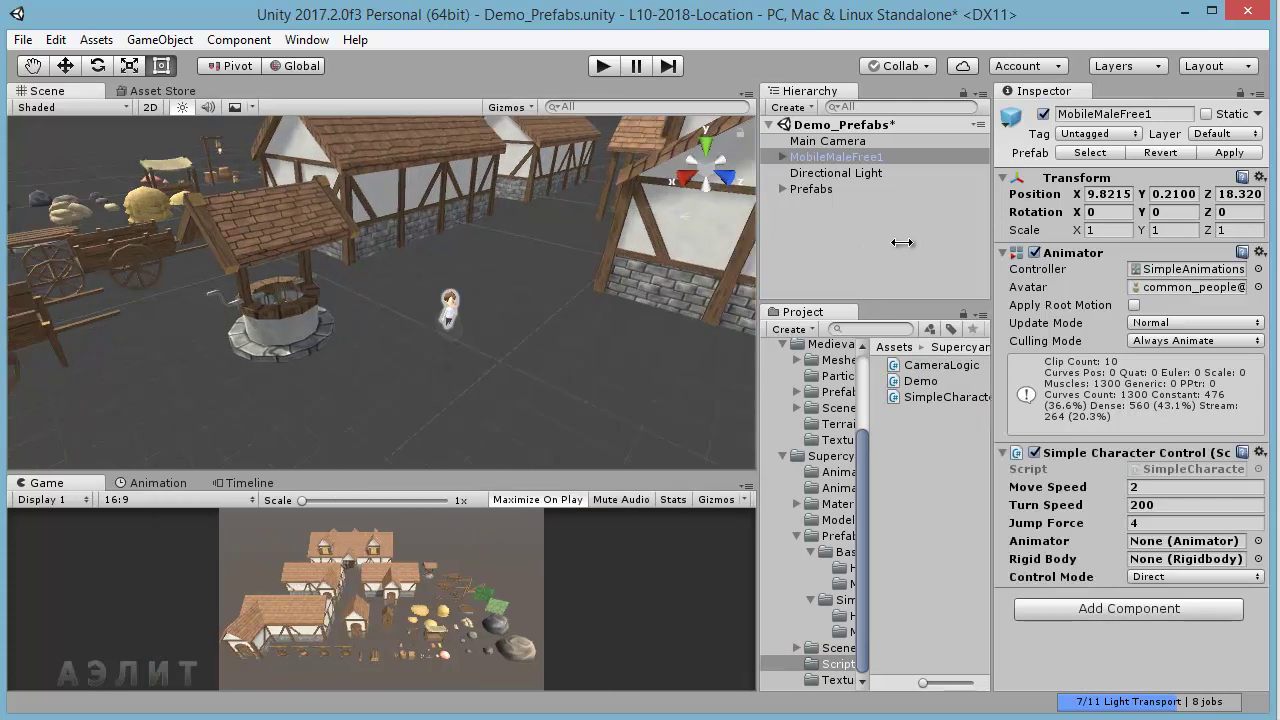
left_click(603, 66)
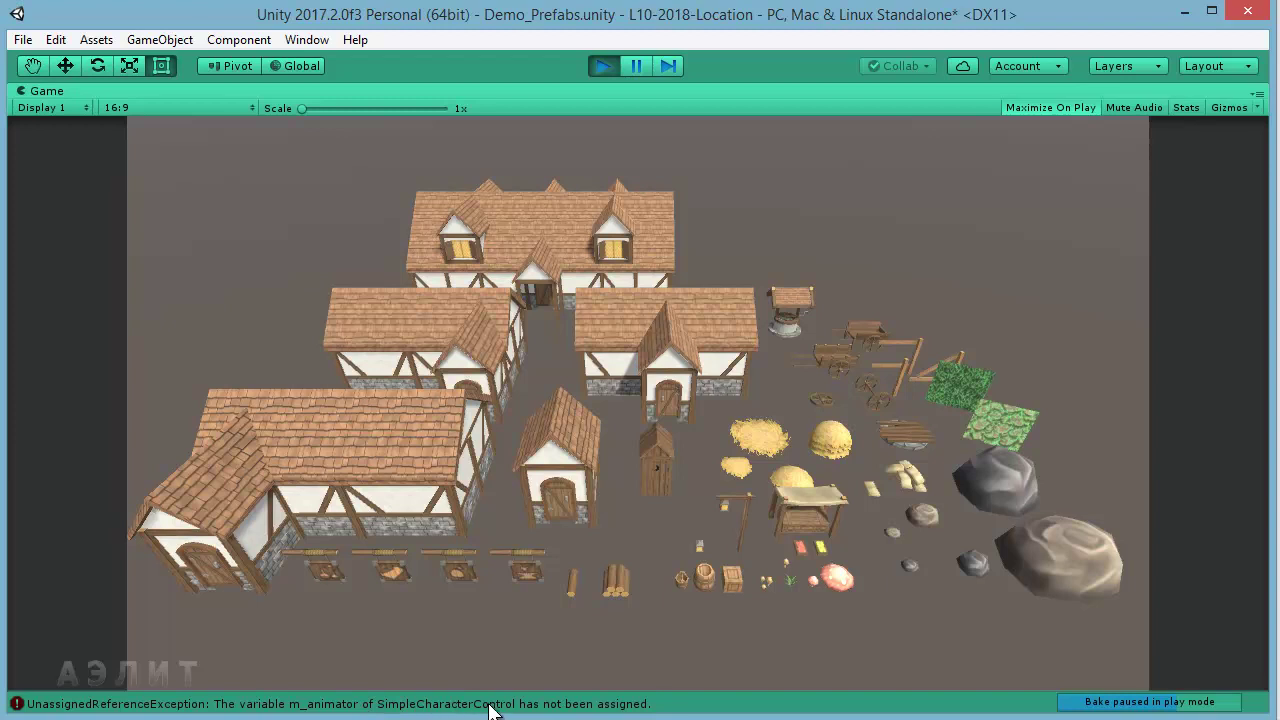
- Stop the game, read the unassigned m_animator error for SimpleCharacterControl, and close the Console
left_click(603, 70)
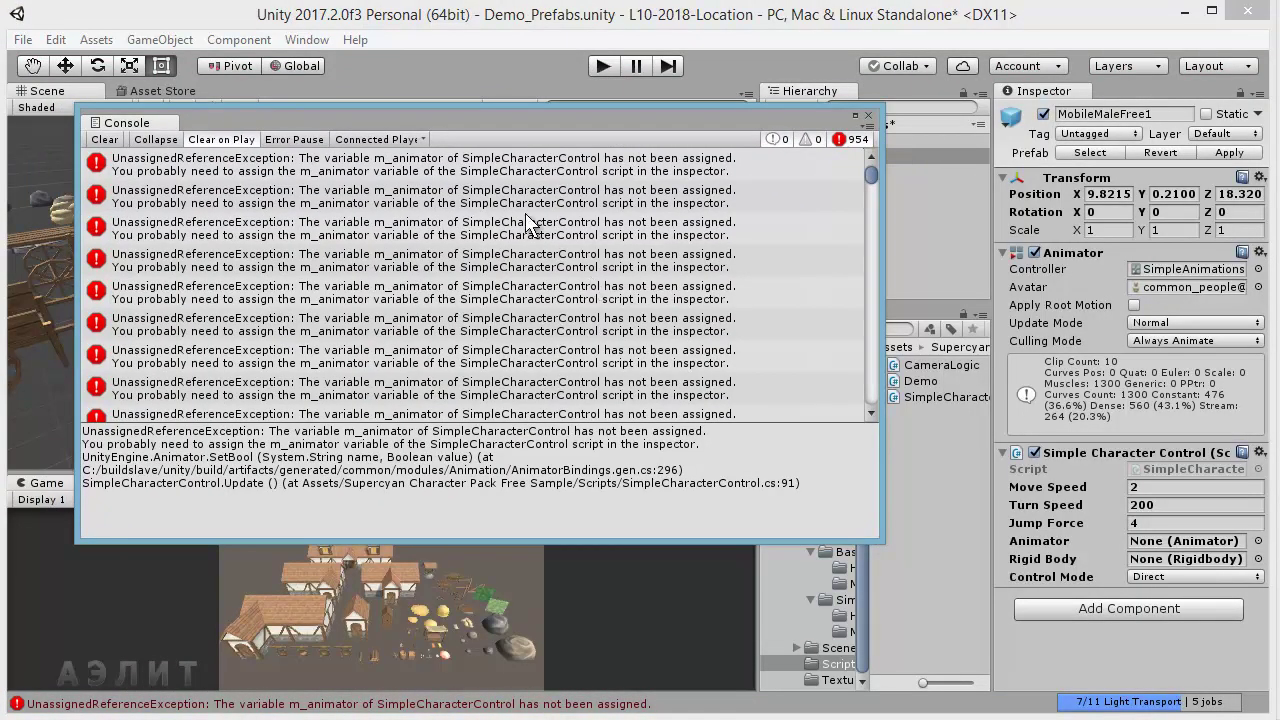
left_click(462, 158)
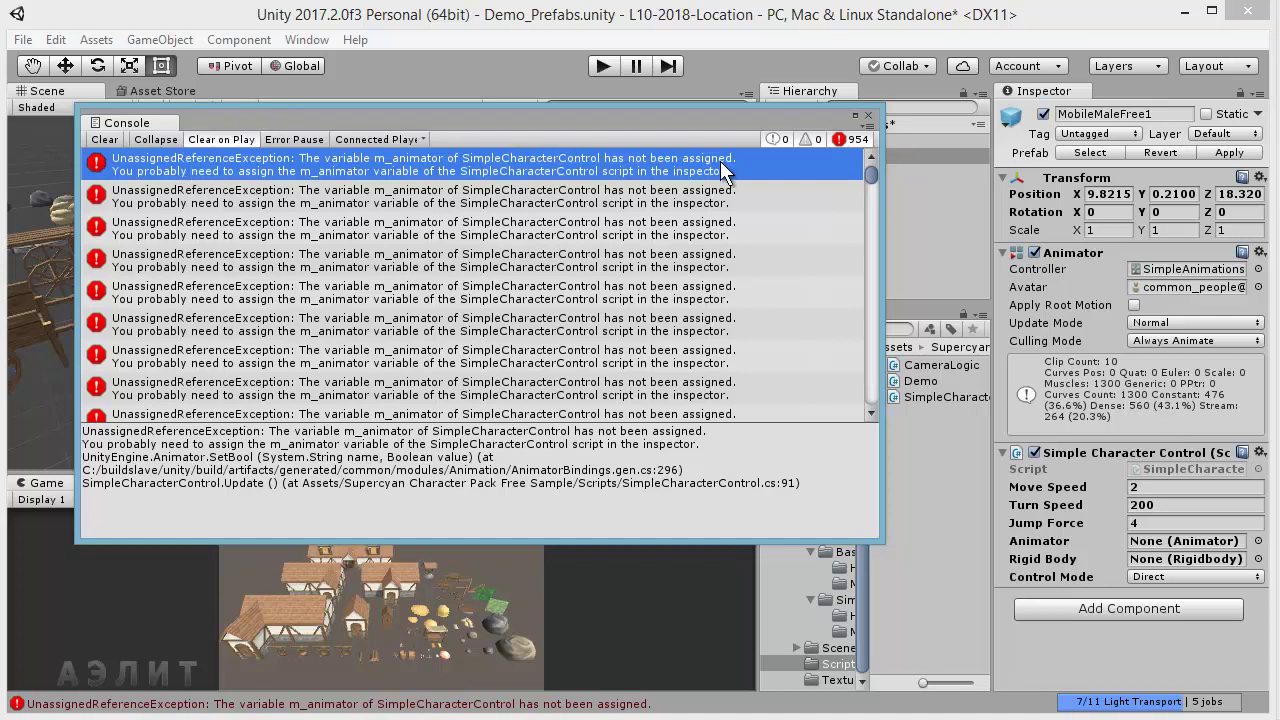
left_click(868, 115)
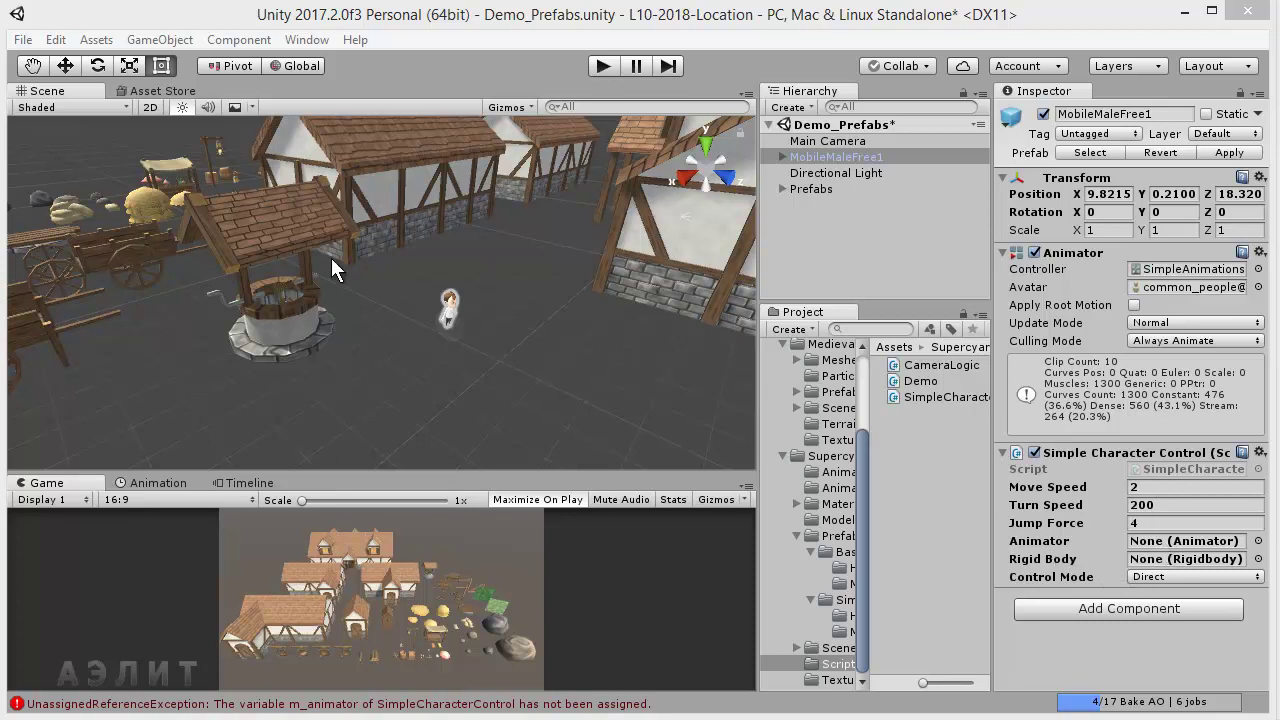
- Save the current scene under the new name 1
left_click(22, 39)
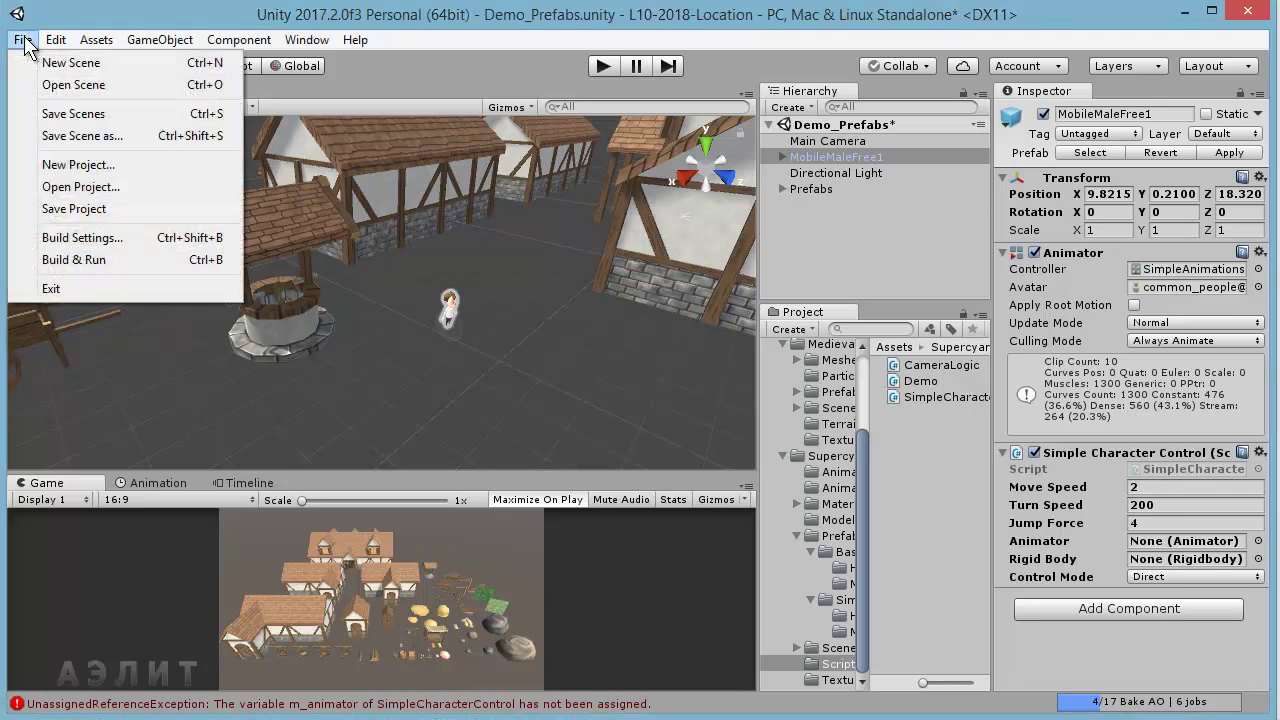
left_click(68, 136)
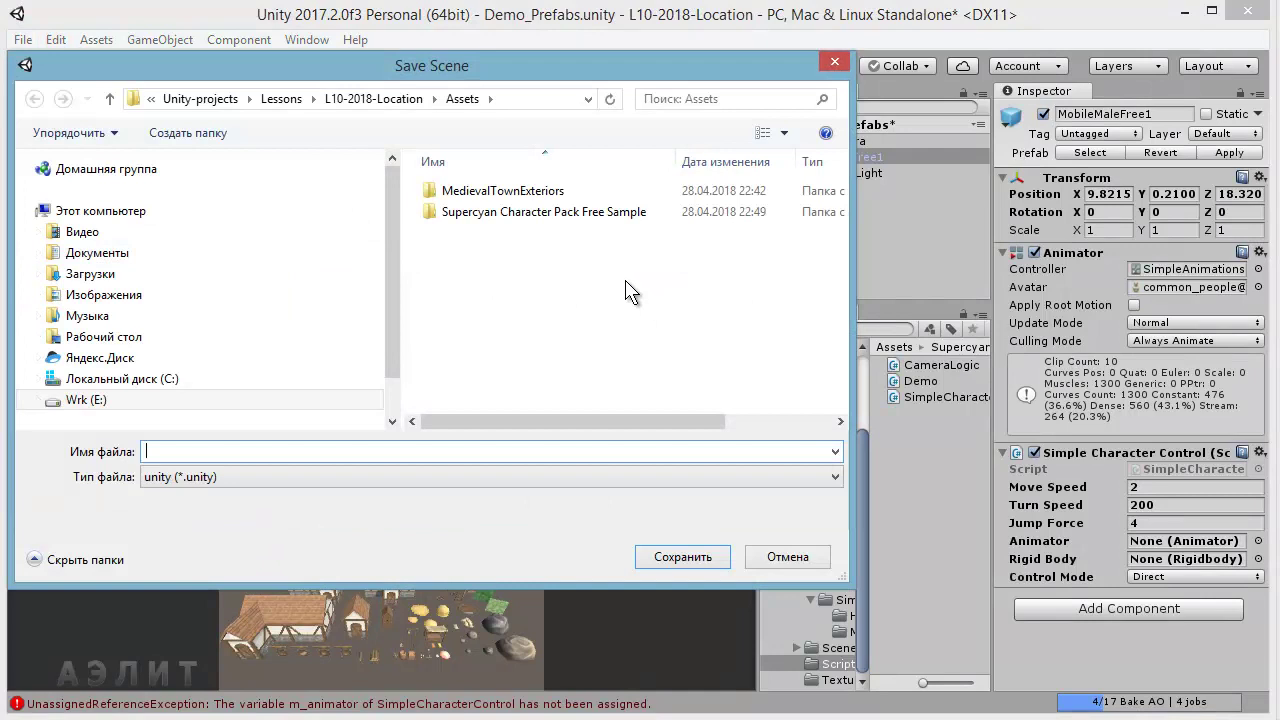
type("1")
left_click(665, 560)
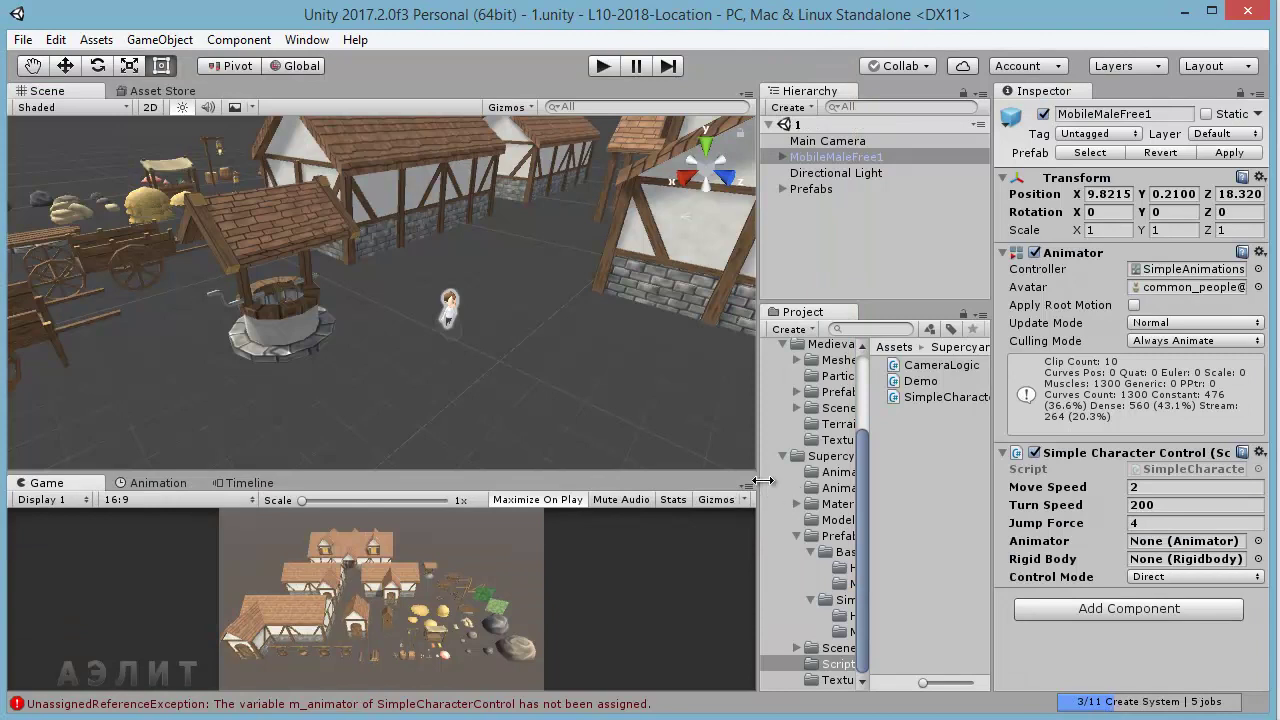
- Widen the Hierarchy and Project panels and show the Supercyan Scenes folder
left_click_drag(758, 483, 670, 483)
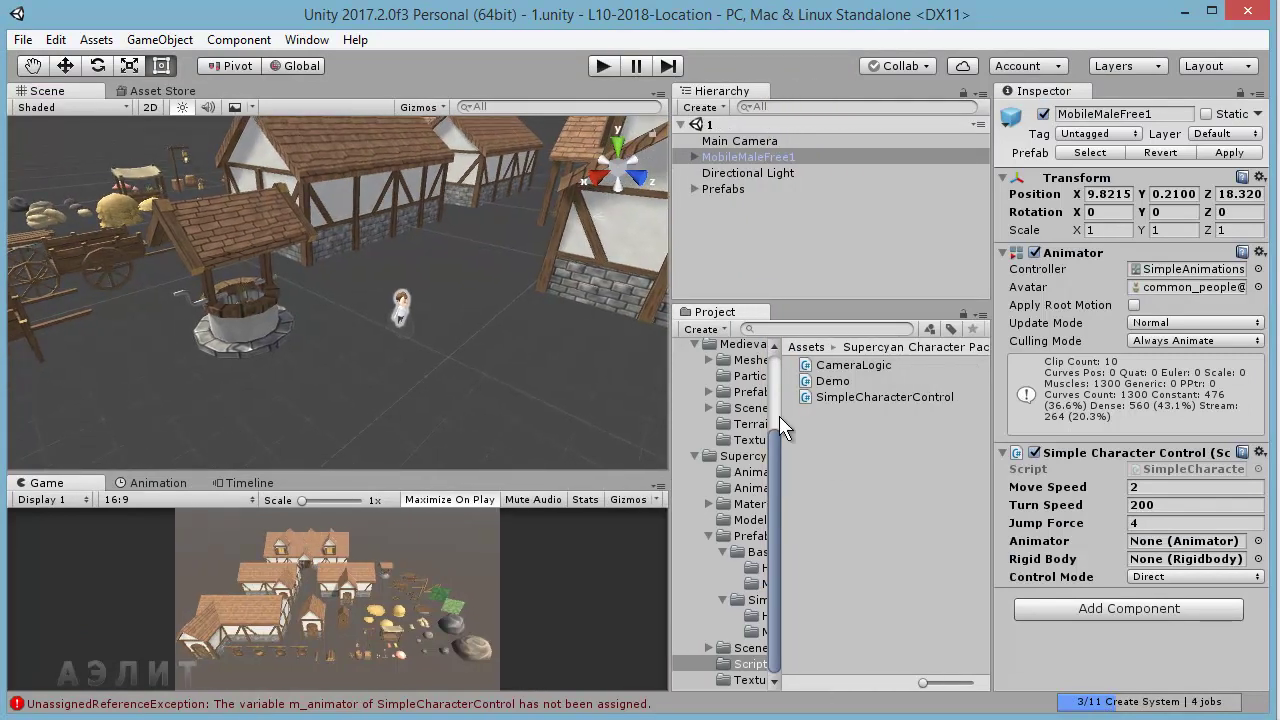
left_click_drag(779, 416, 901, 428)
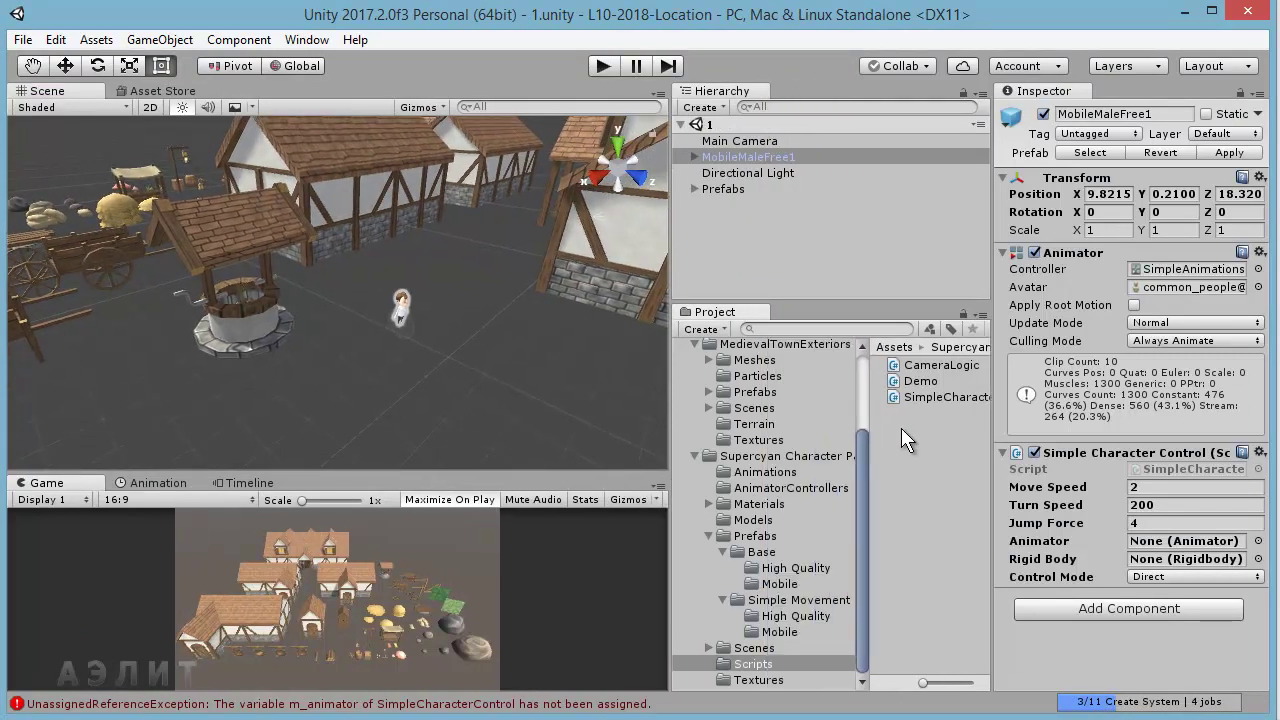
left_click(757, 647)
- Open the Supercyan DemoScene and select MaleFreeSimpleMovement1
double_click(928, 384)
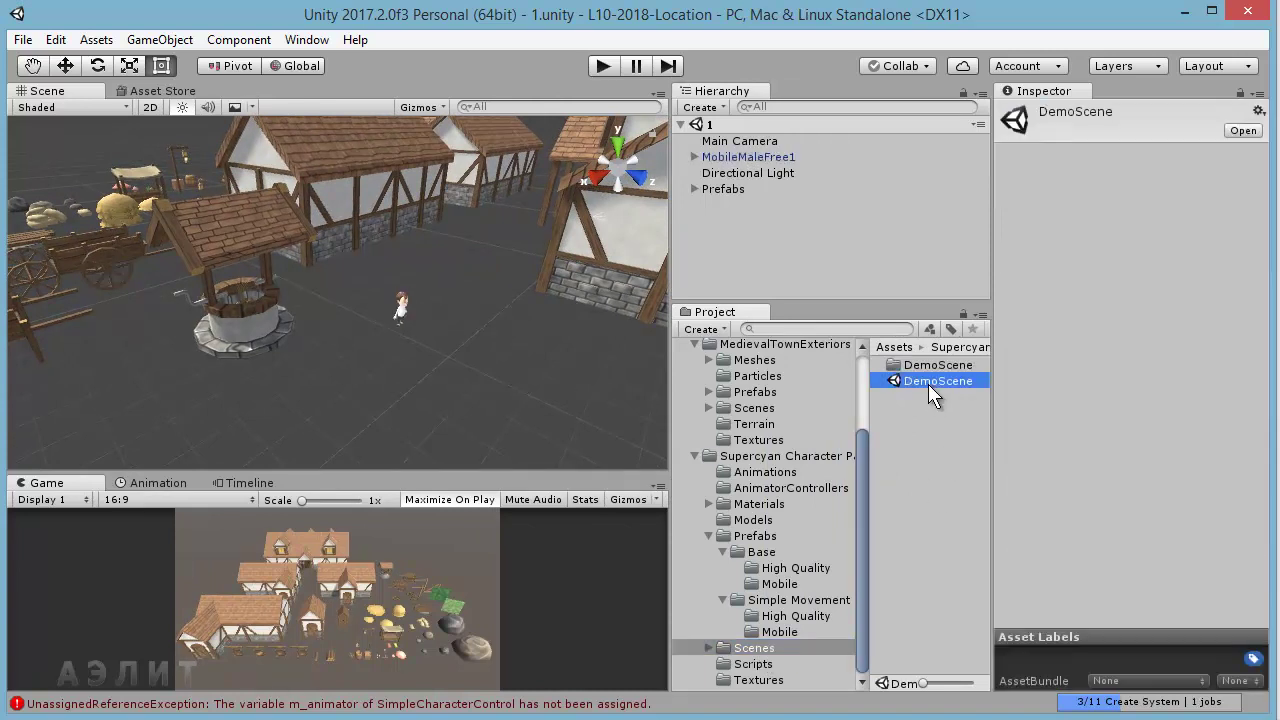
left_click(721, 141)
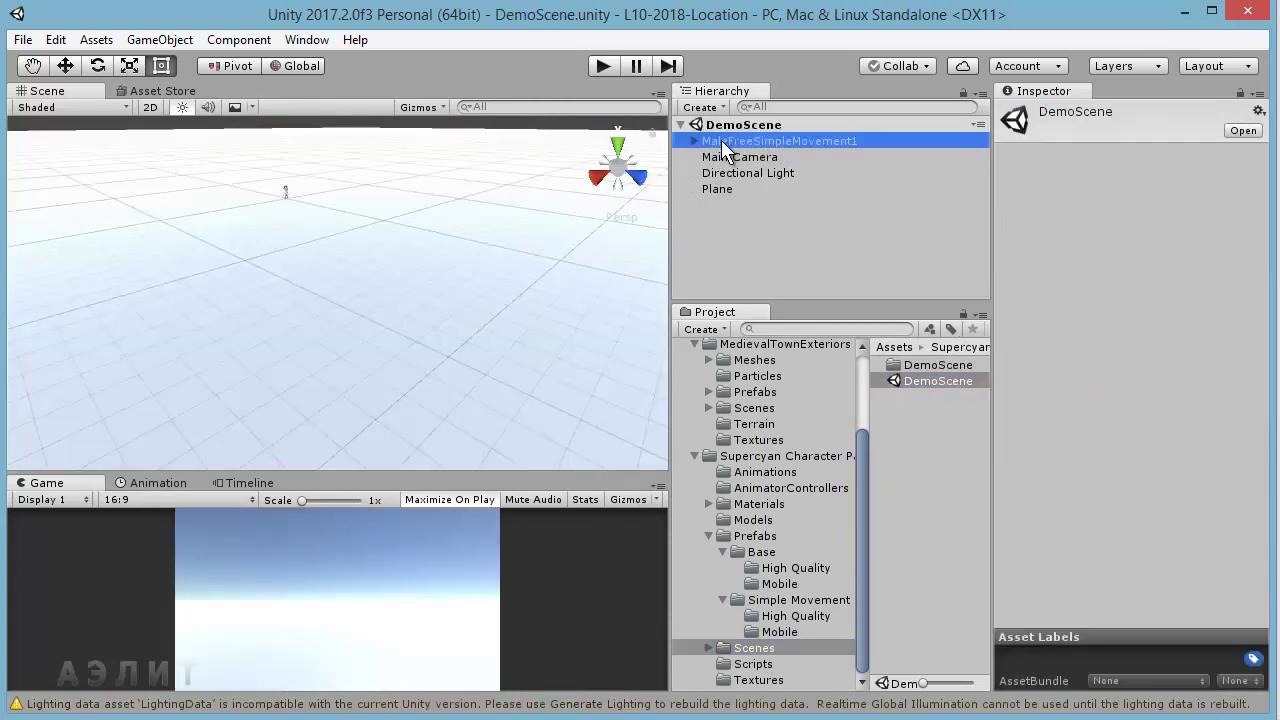
left_click_drag(1263, 440, 1240, 568)
- Check which objects supply its Animator and Rigid Body and review the Control Mode options
left_click(1155, 599)
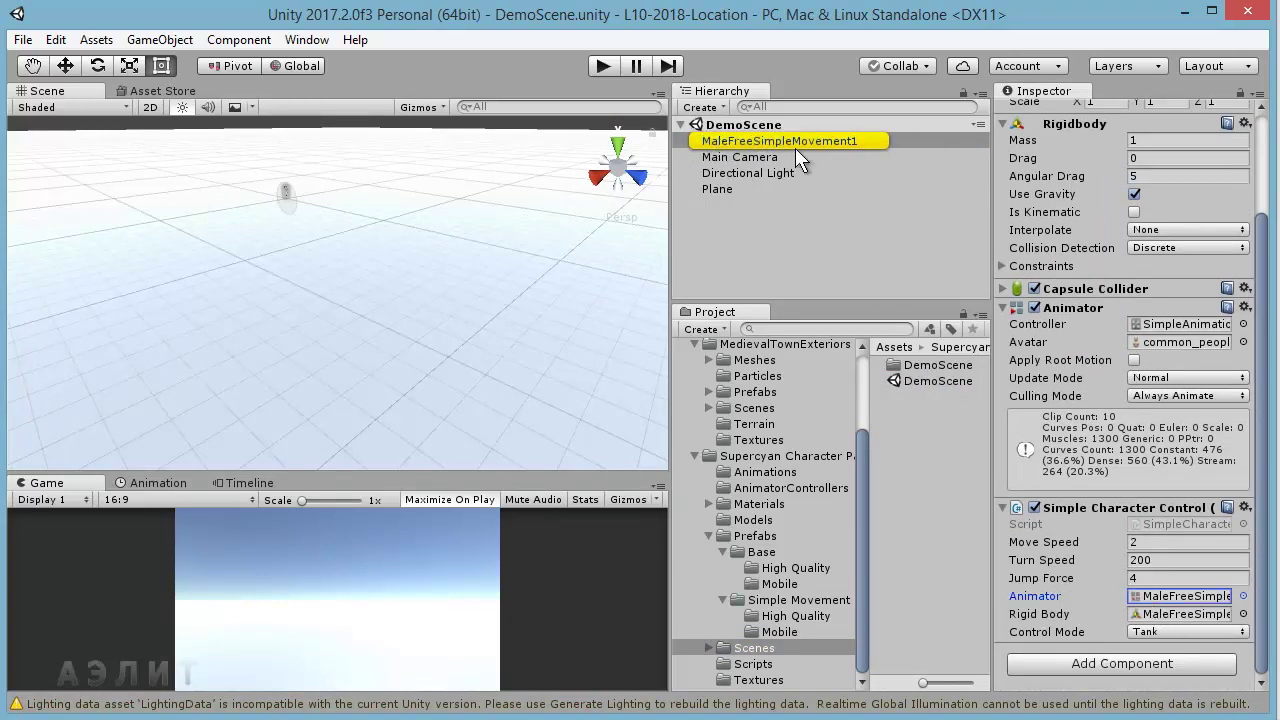
left_click(1160, 614)
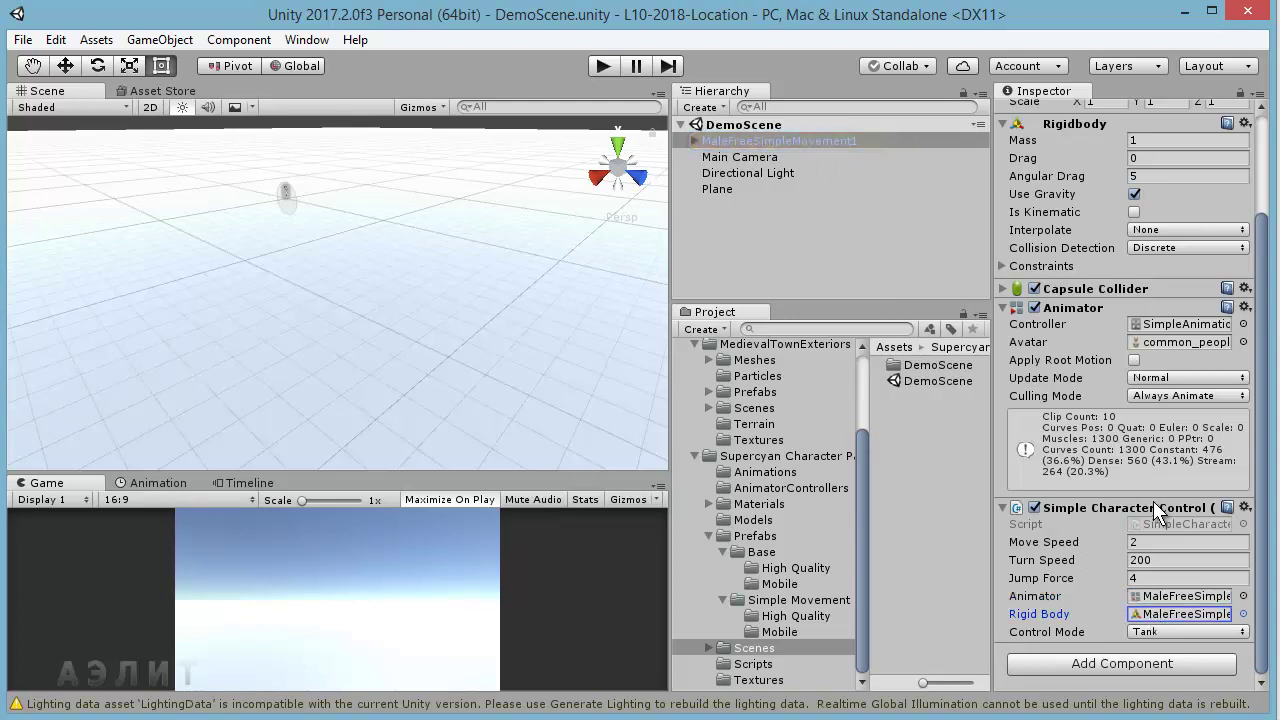
left_click(1163, 631)
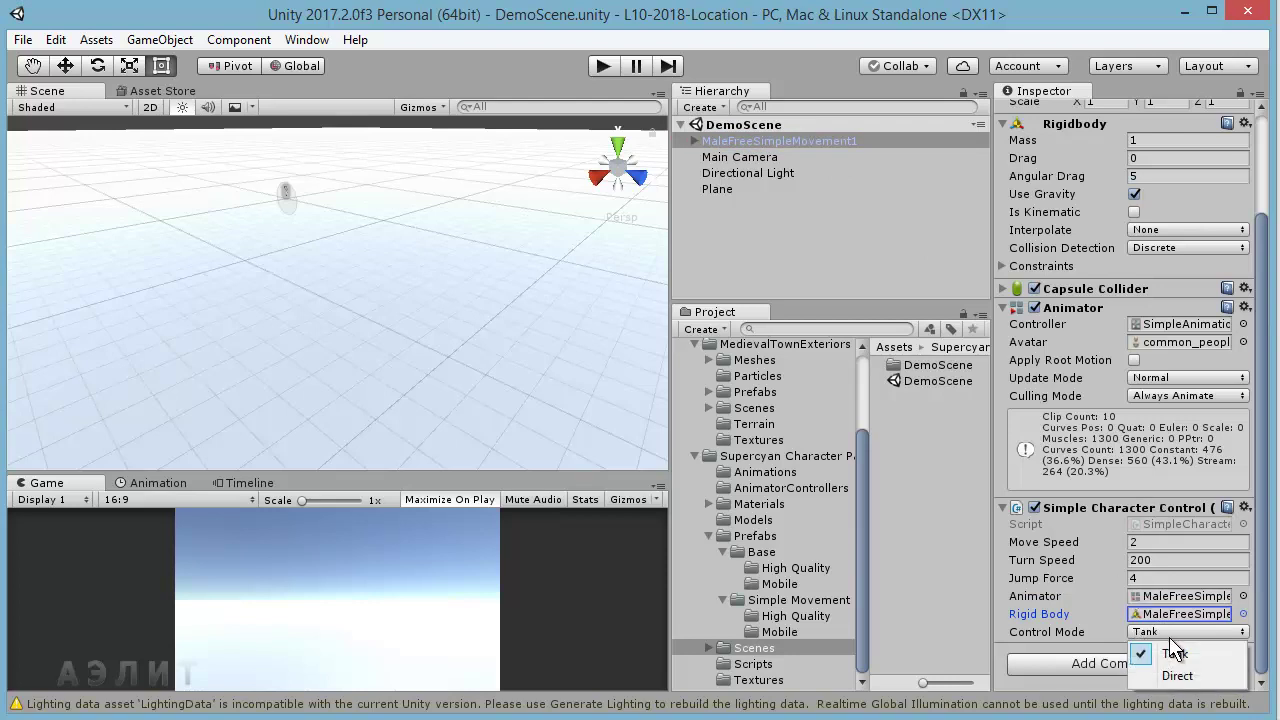
left_click(861, 462)
scroll(863, 429, "up", 3)
left_click(778, 430)
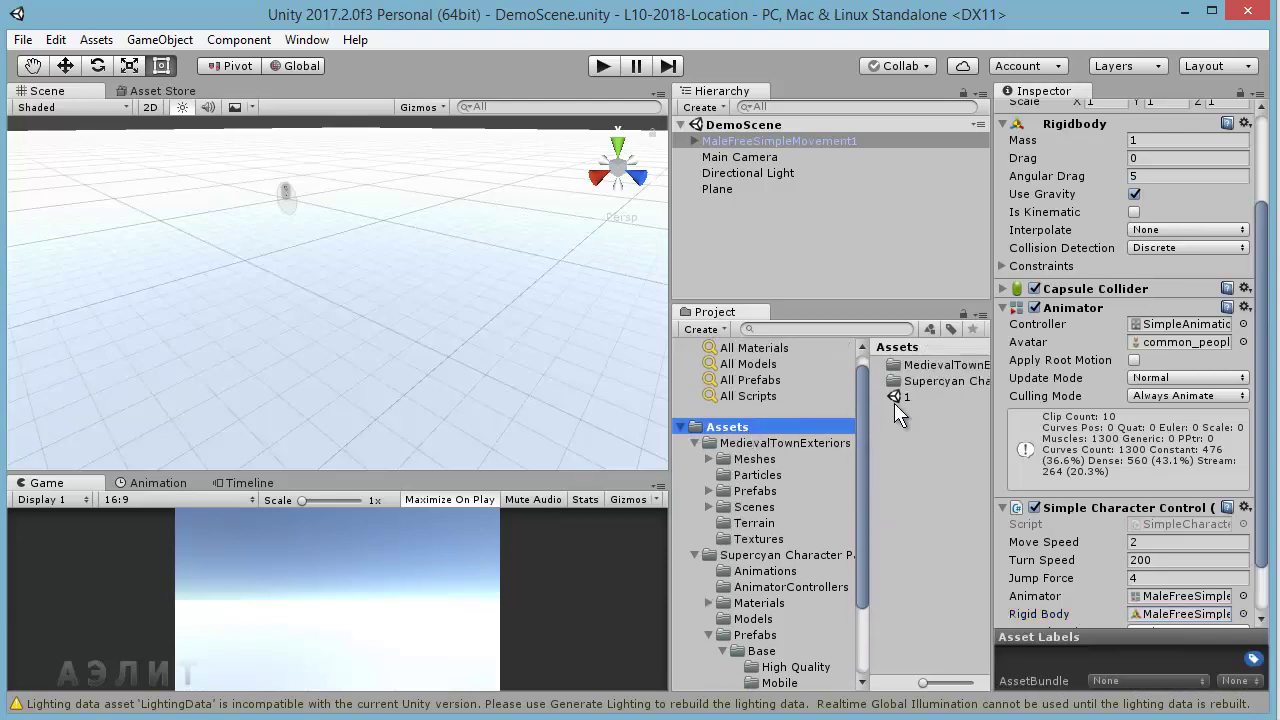
- Reopen scene 1 and assign MobileMaleFree1's own Animator to Simple Character Control
double_click(895, 397)
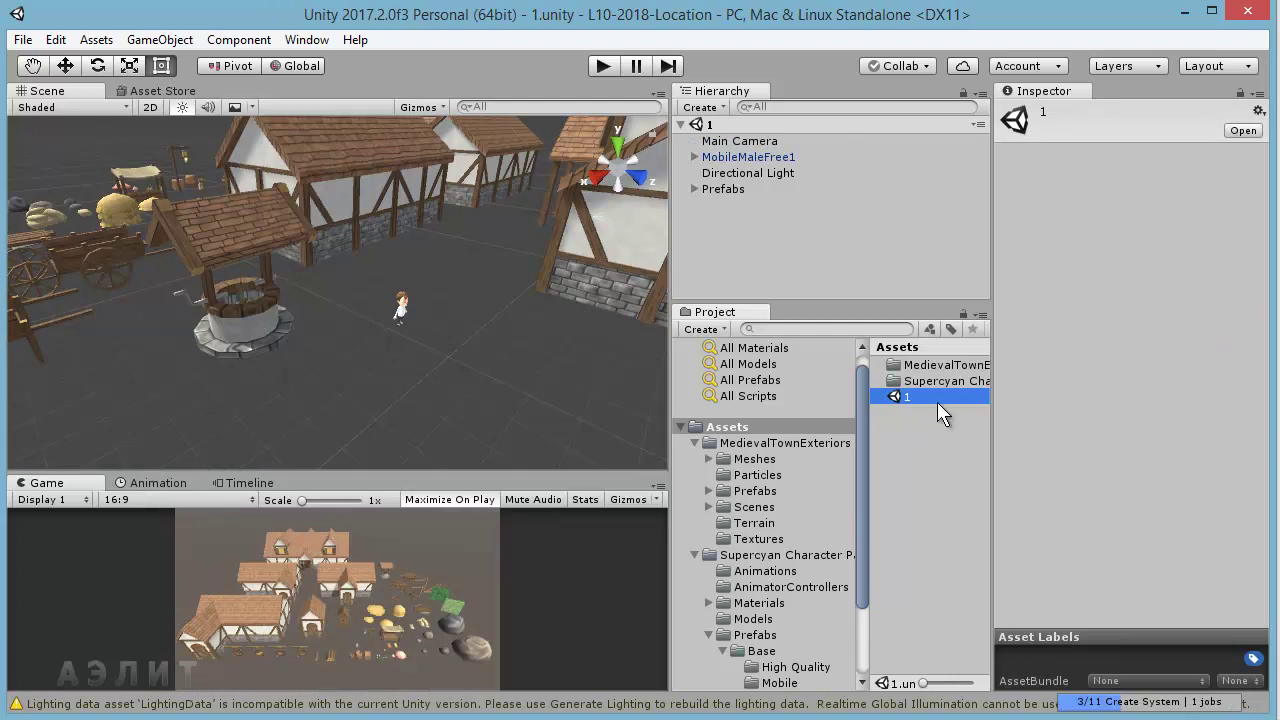
left_click(742, 156)
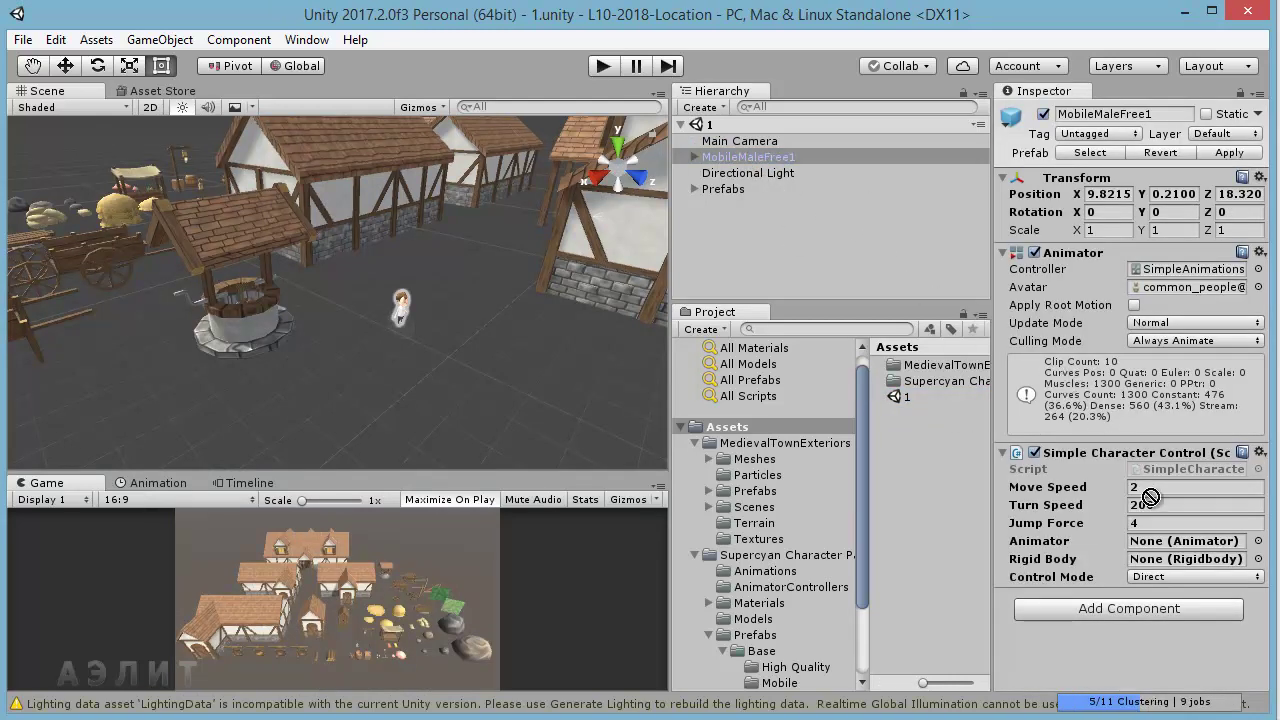
left_click_drag(1146, 491, 1168, 543)
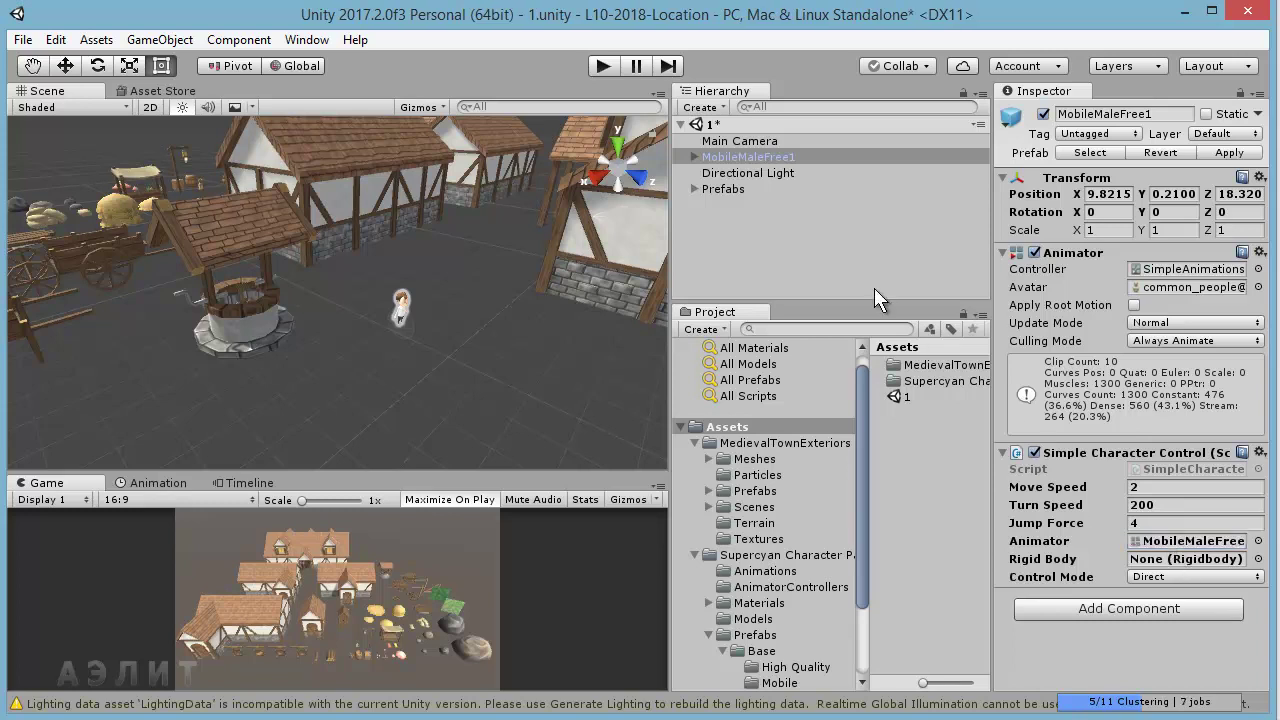
left_click_drag(741, 156, 1147, 562)
left_click_drag(1147, 562, 1170, 568)
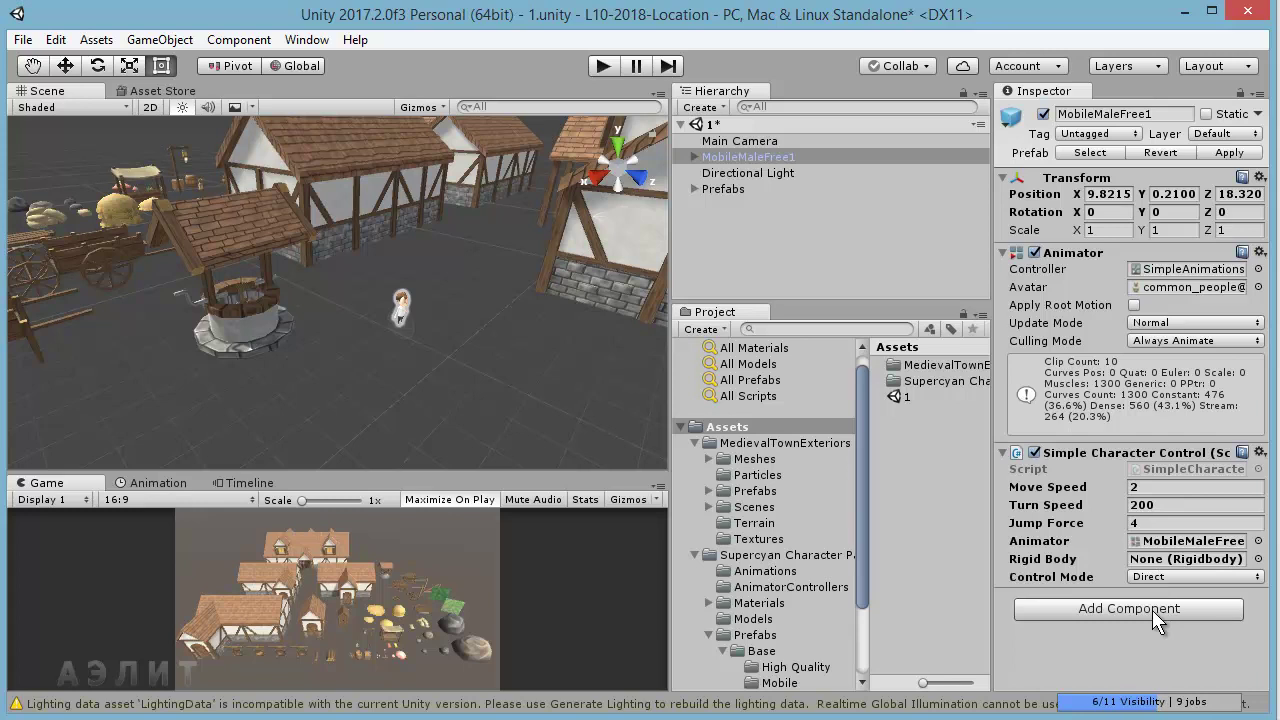
- Add a Physics Rigidbody to MobileMaleFree1 and drag the character into the Rigid Body slot
left_click(1110, 608)
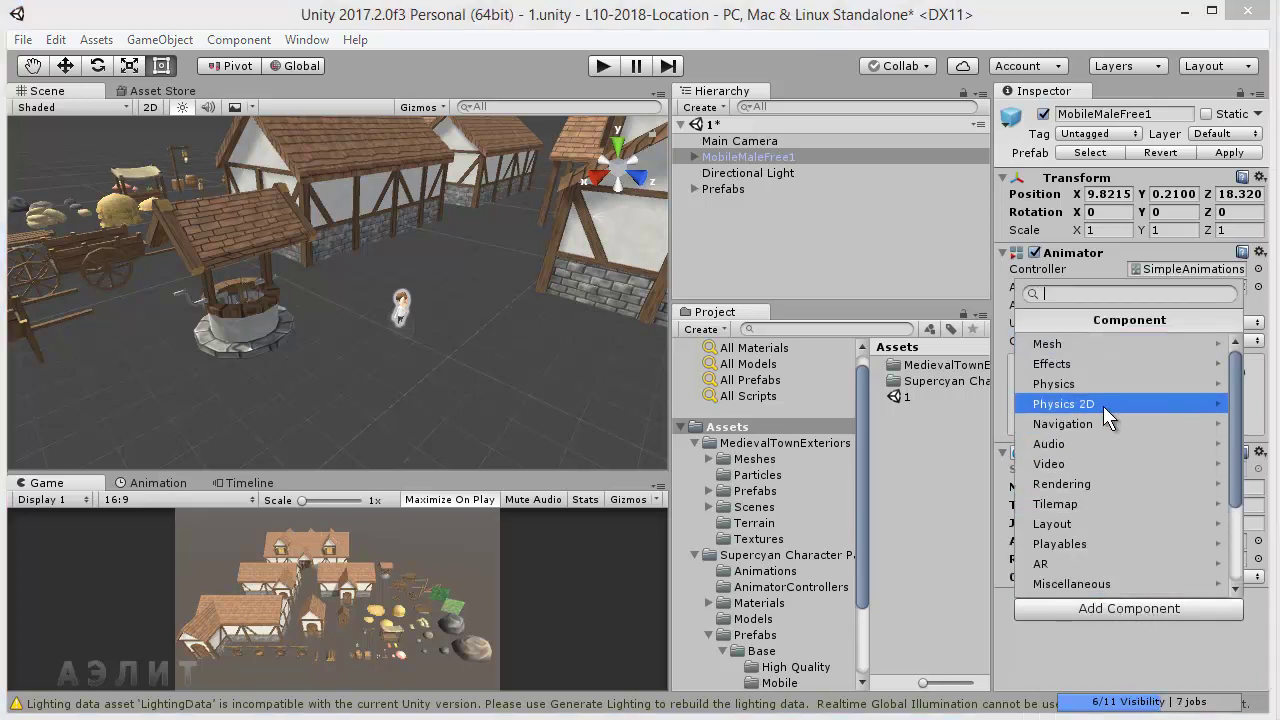
left_click(1075, 390)
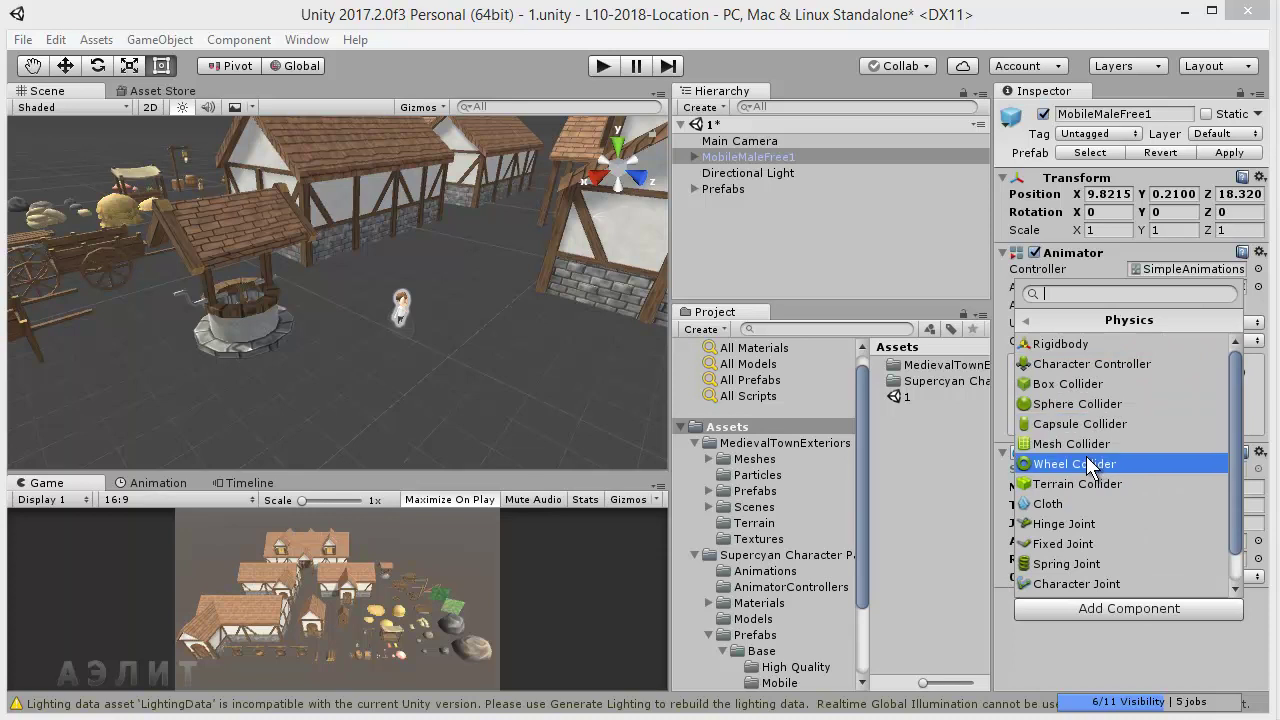
left_click(1069, 344)
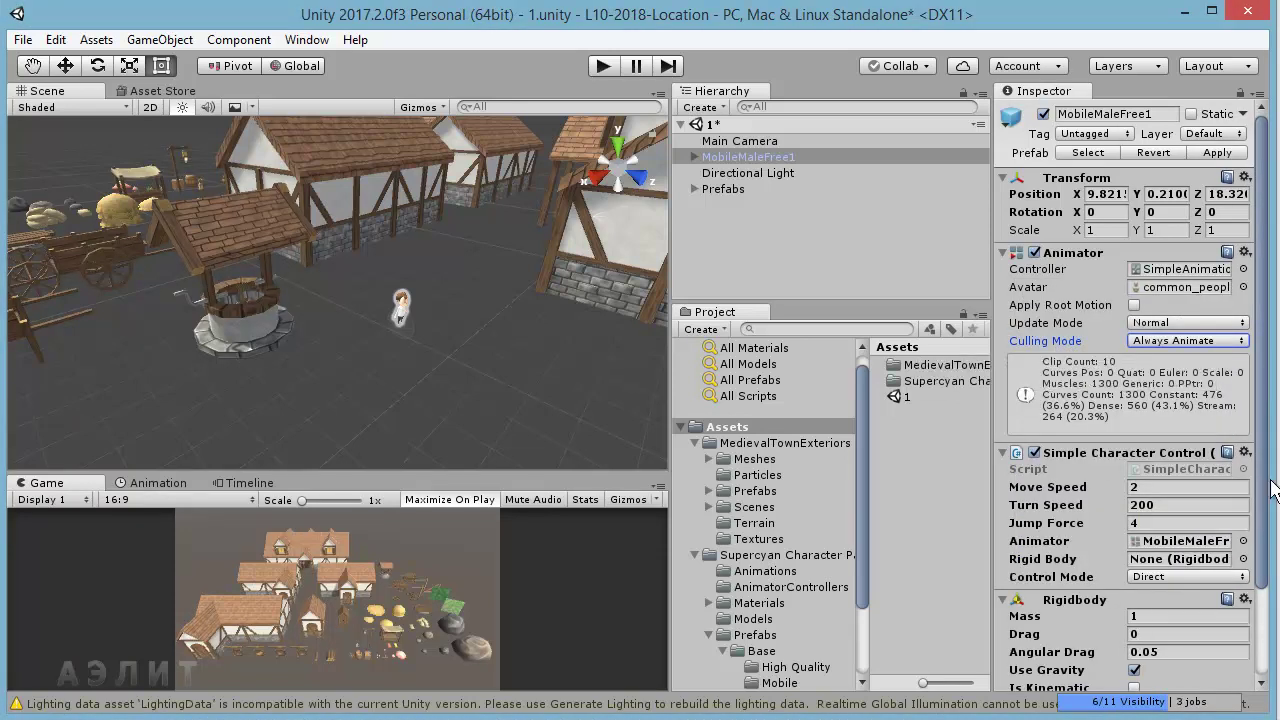
scroll(1265, 462, "down", 3)
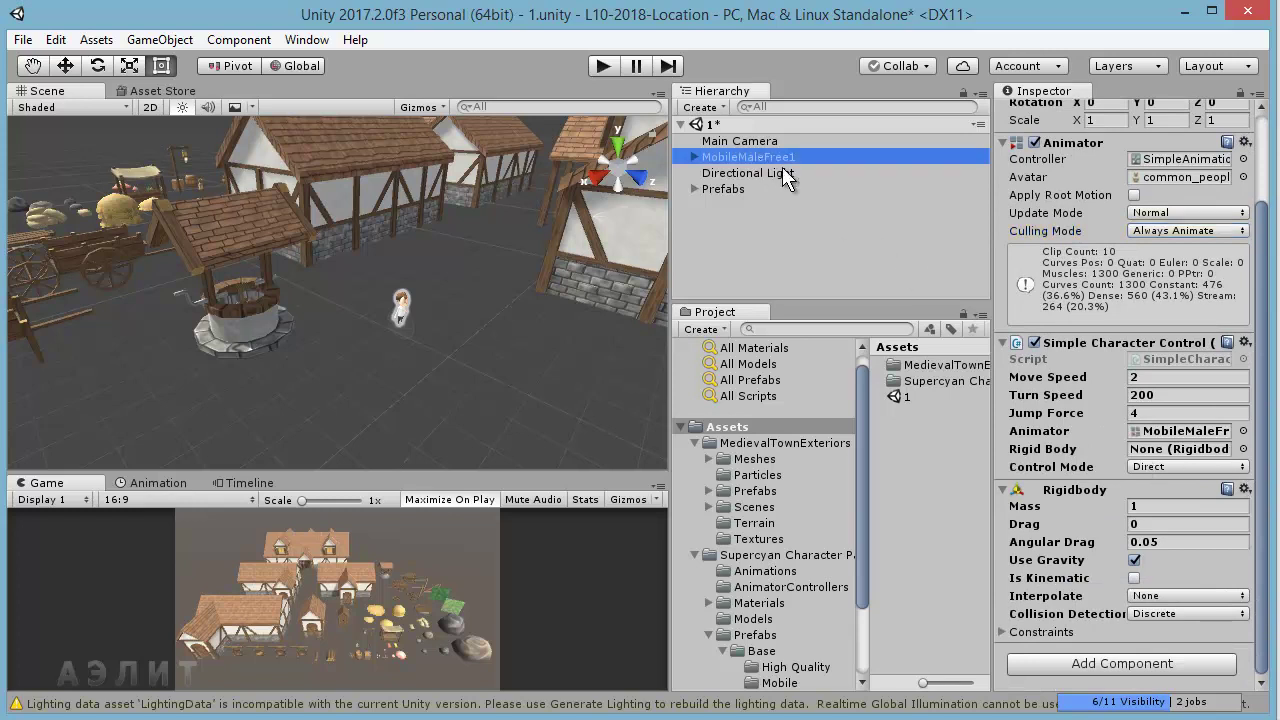
left_click_drag(758, 157, 1185, 449)
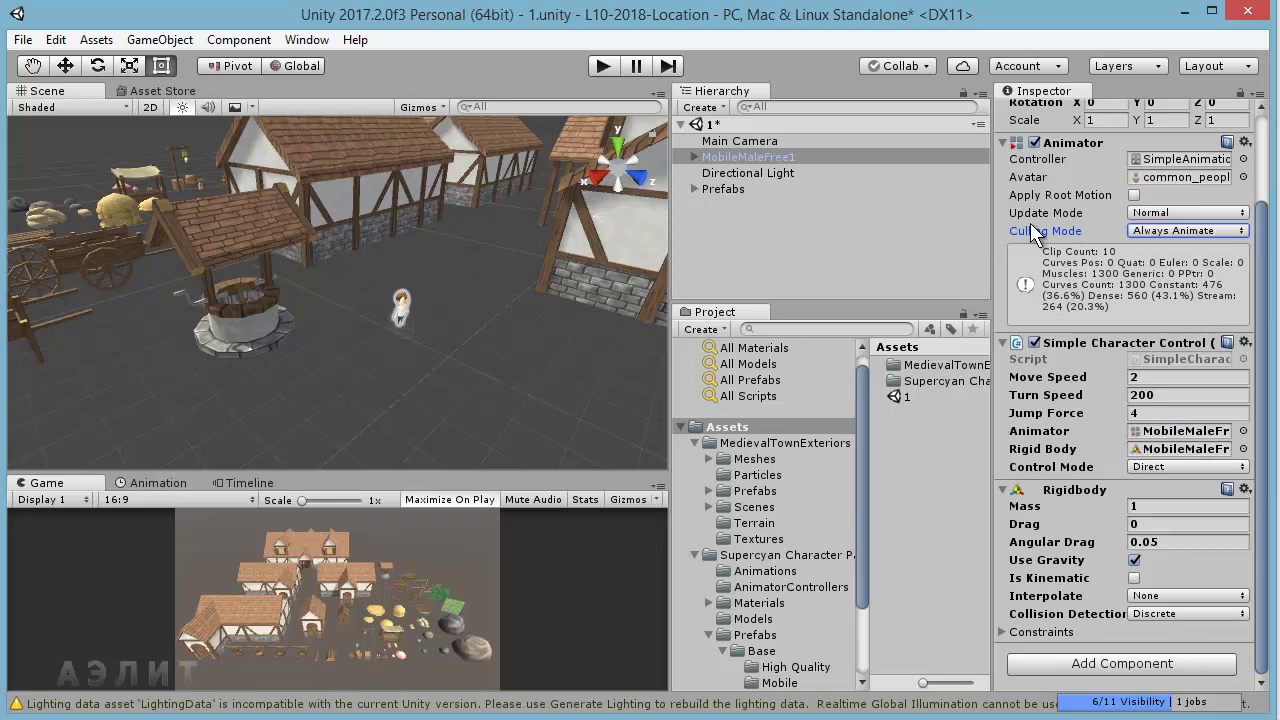
left_click(603, 66)
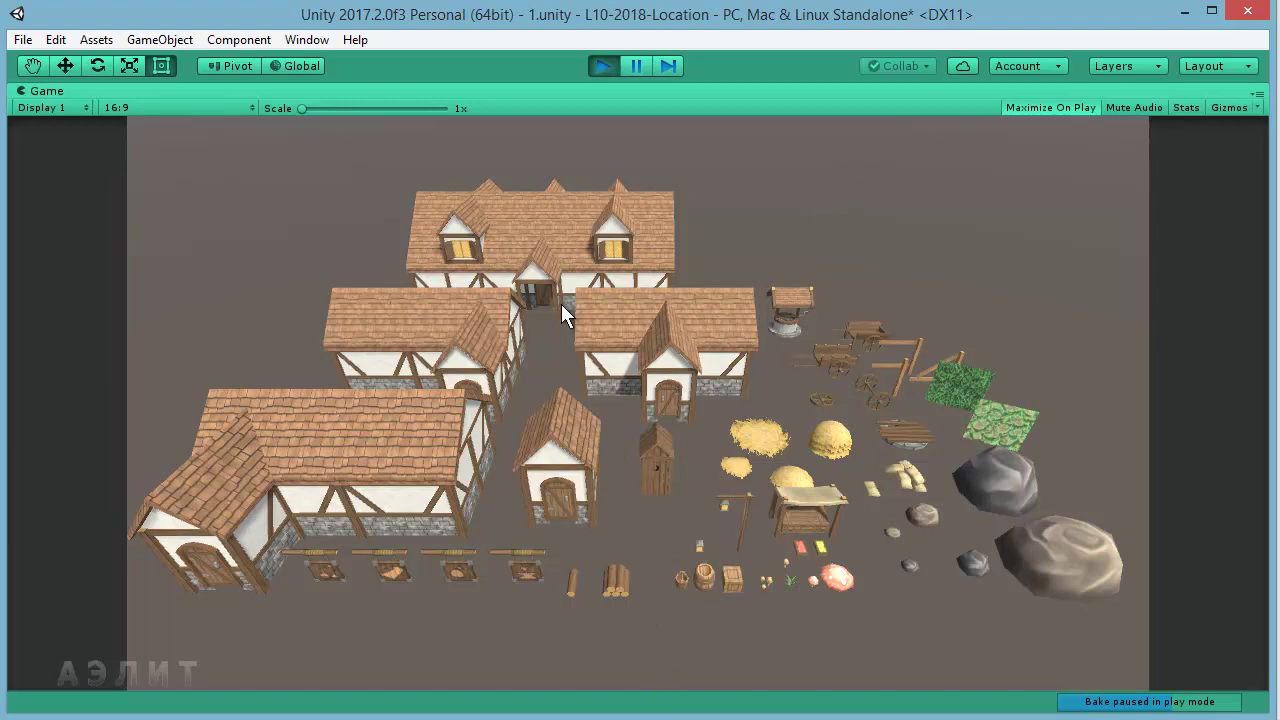
left_click(601, 67)
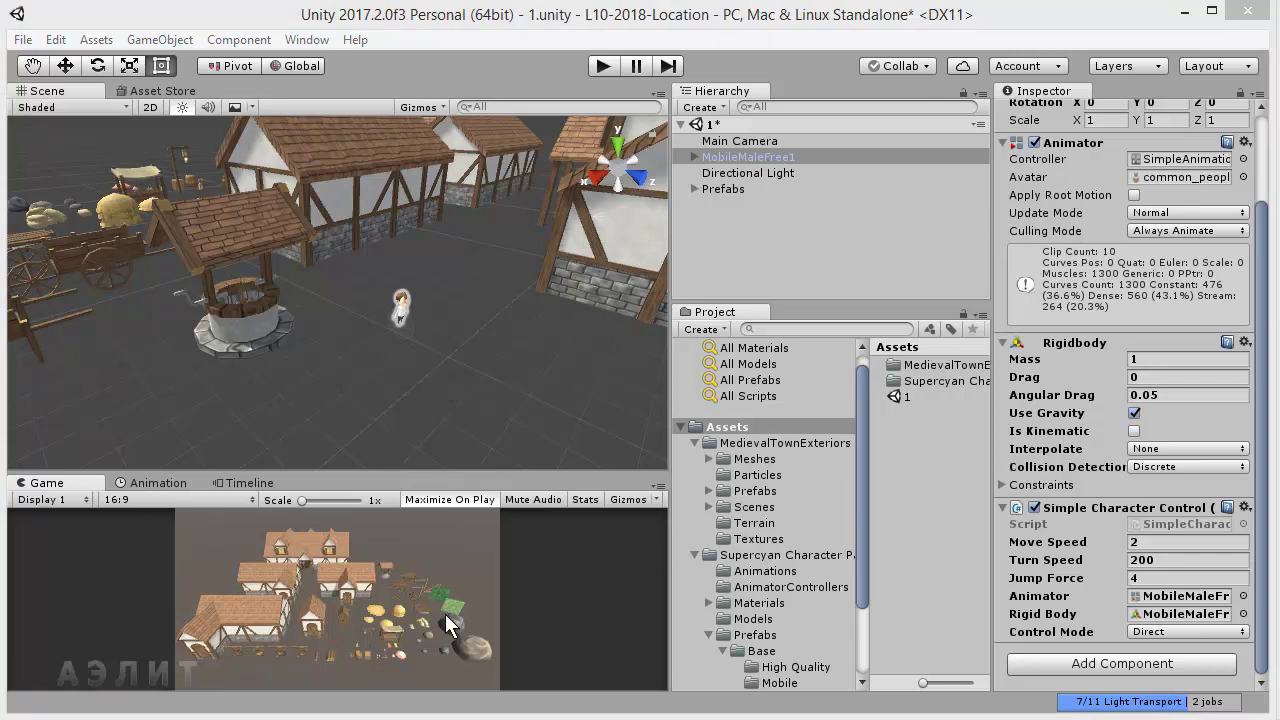
- Save scene 1, open the MedievalTownExteriors Demo scene and select its Terrain
left_click(28, 41)
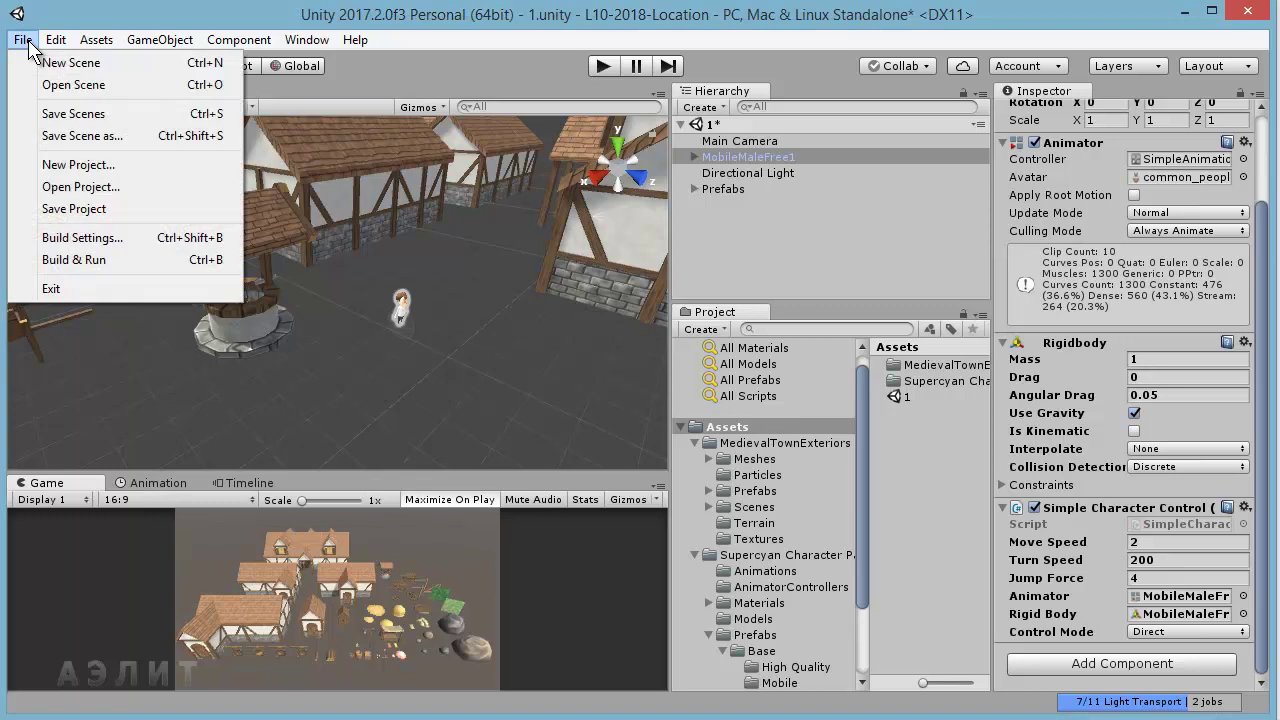
left_click(45, 114)
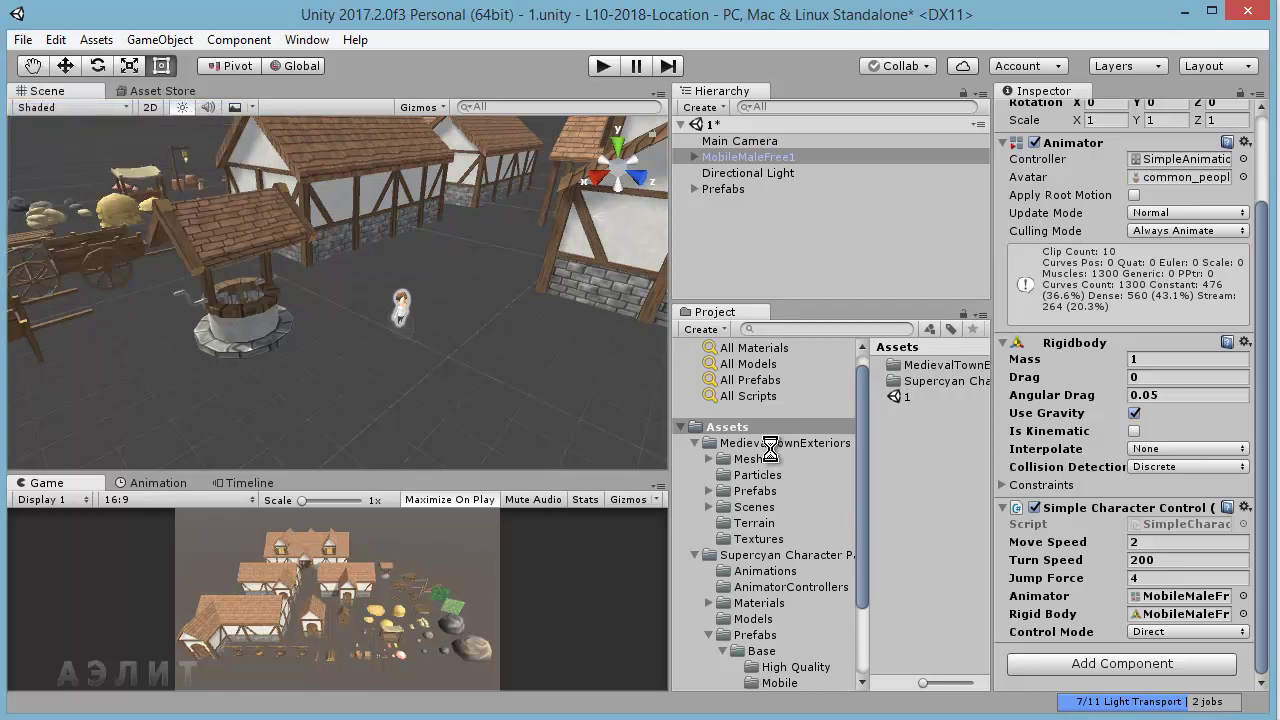
left_click(774, 506)
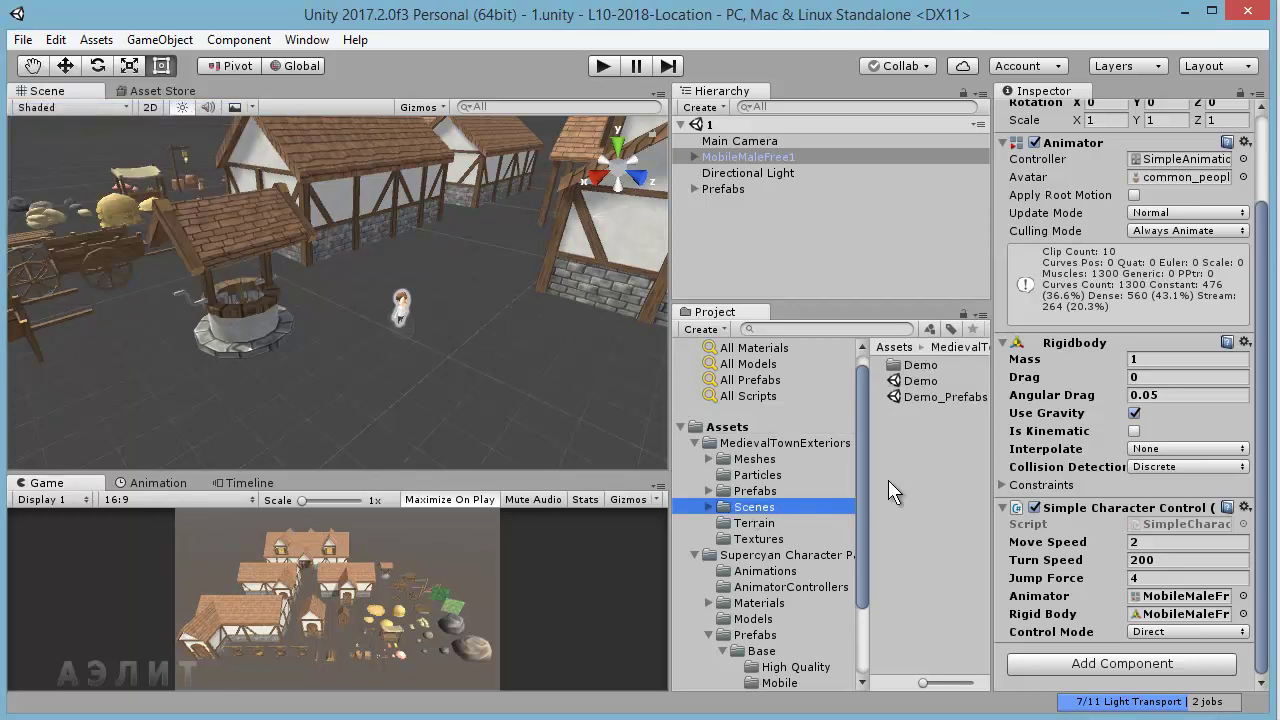
double_click(922, 381)
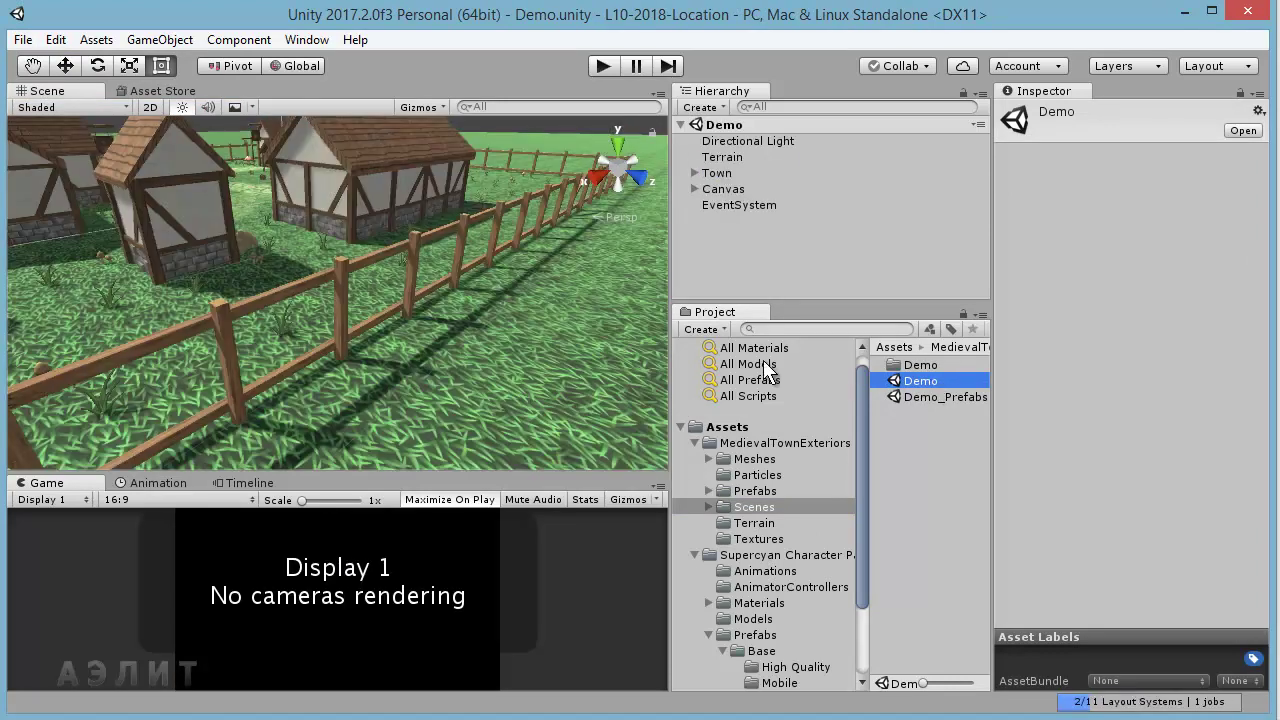
left_click(557, 340)
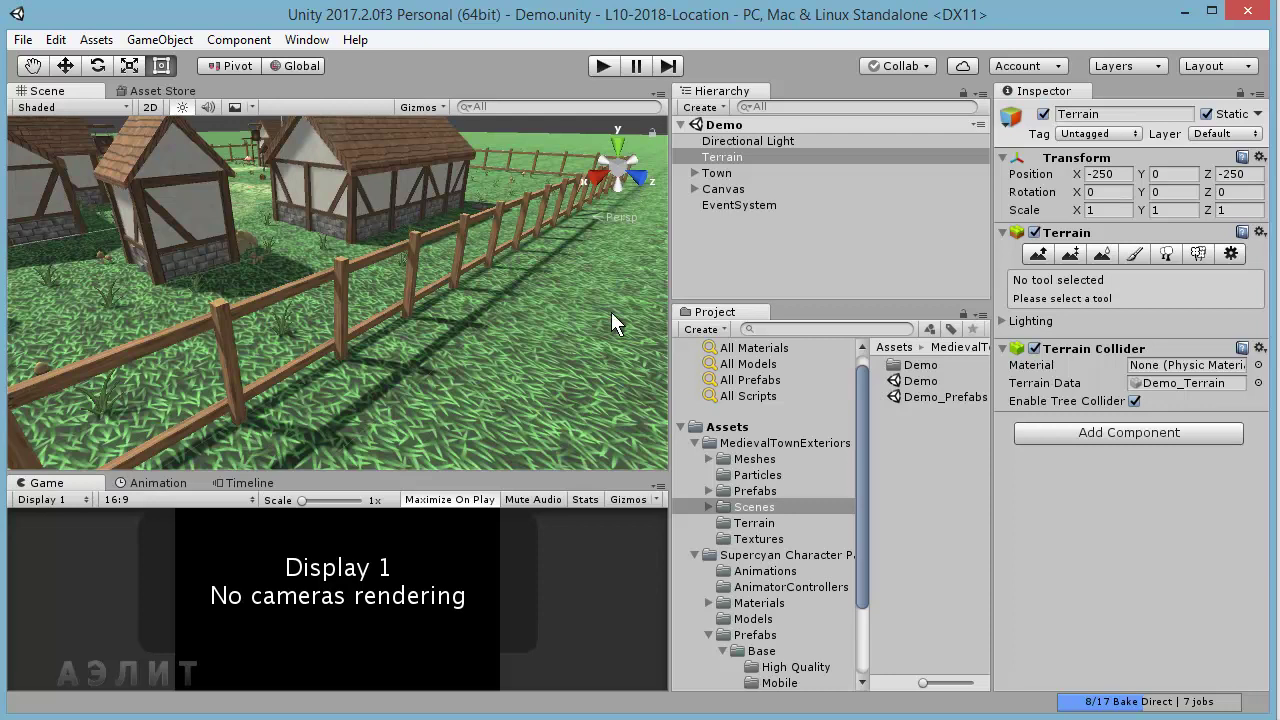
- Open Edit Texture for the Demo terrain's grass texture from the Paint Texture tool
left_click(1134, 256)
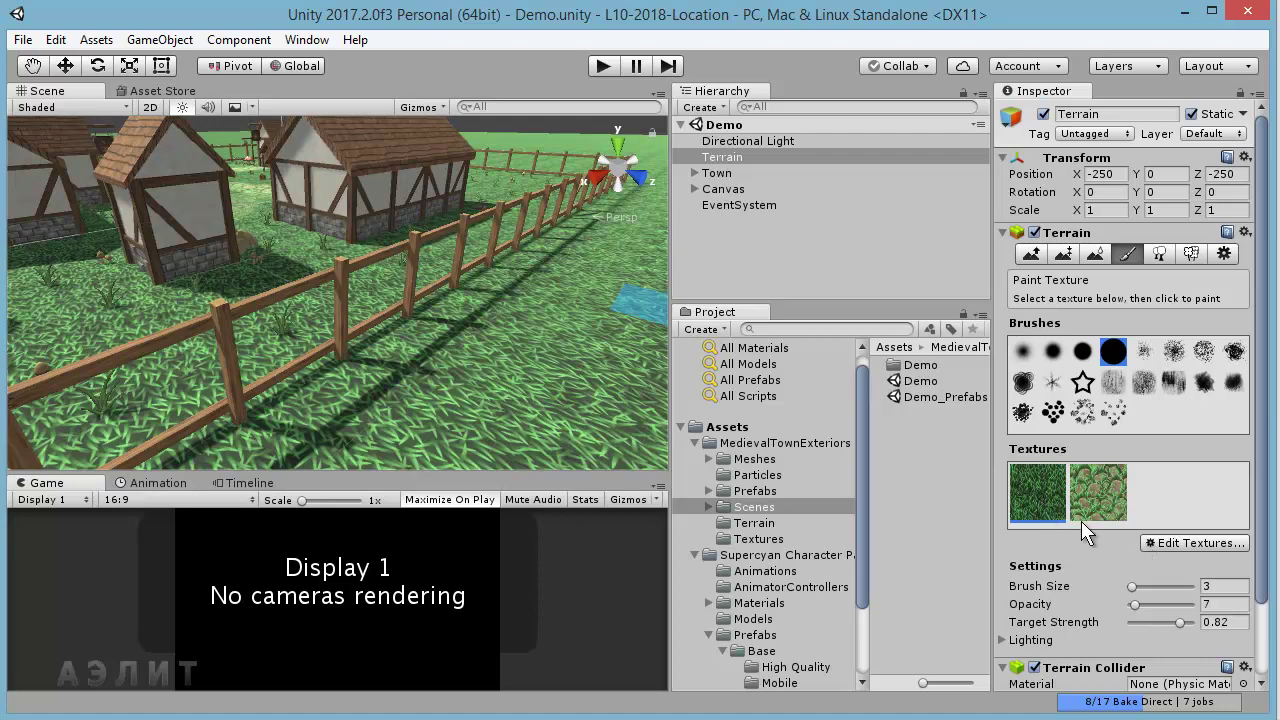
left_click(1188, 543)
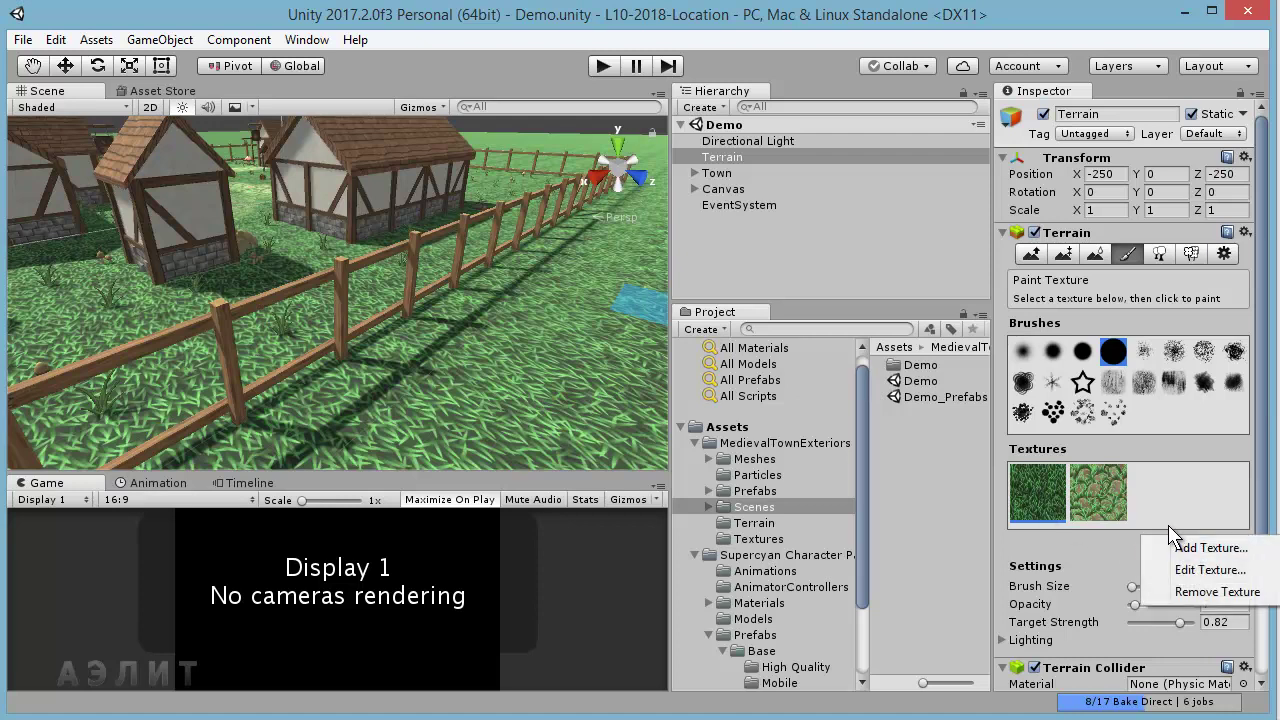
left_click(1199, 572)
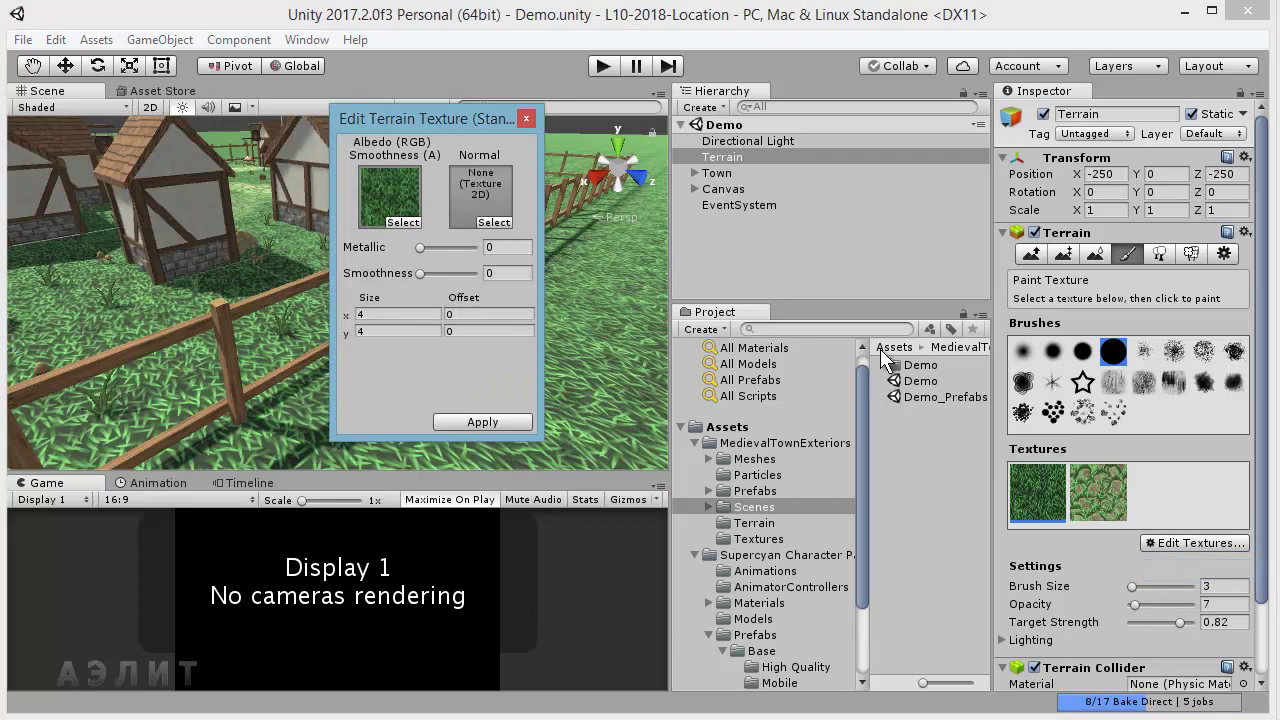
- Confirm the grass albedo is Grass_Texture, then close the picker and Edit Terrain Texture window
left_click(404, 222)
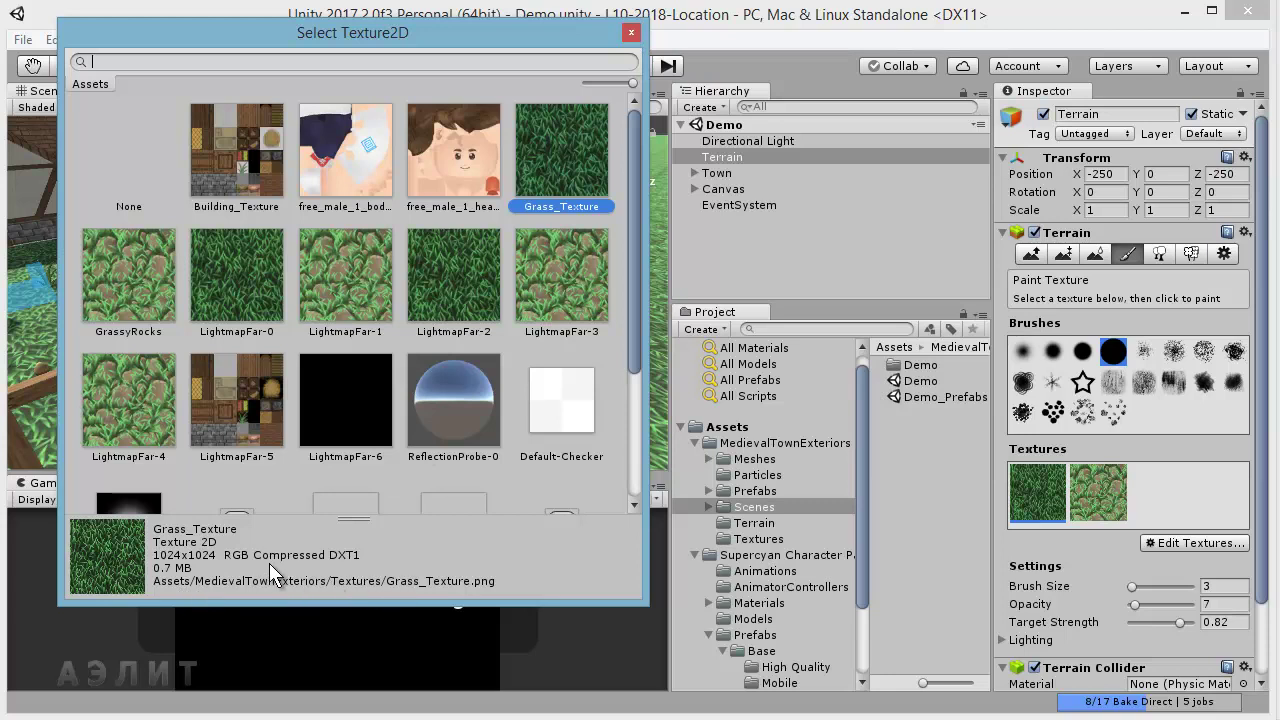
left_click(631, 32)
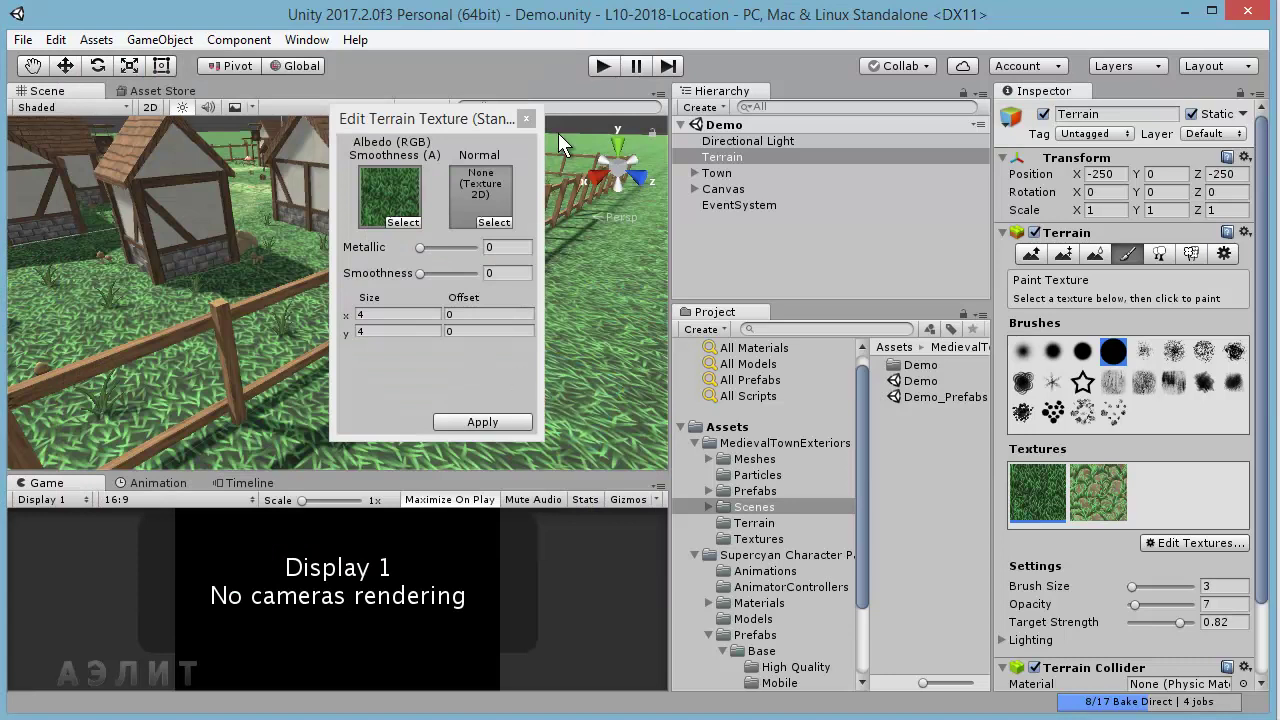
left_click(526, 119)
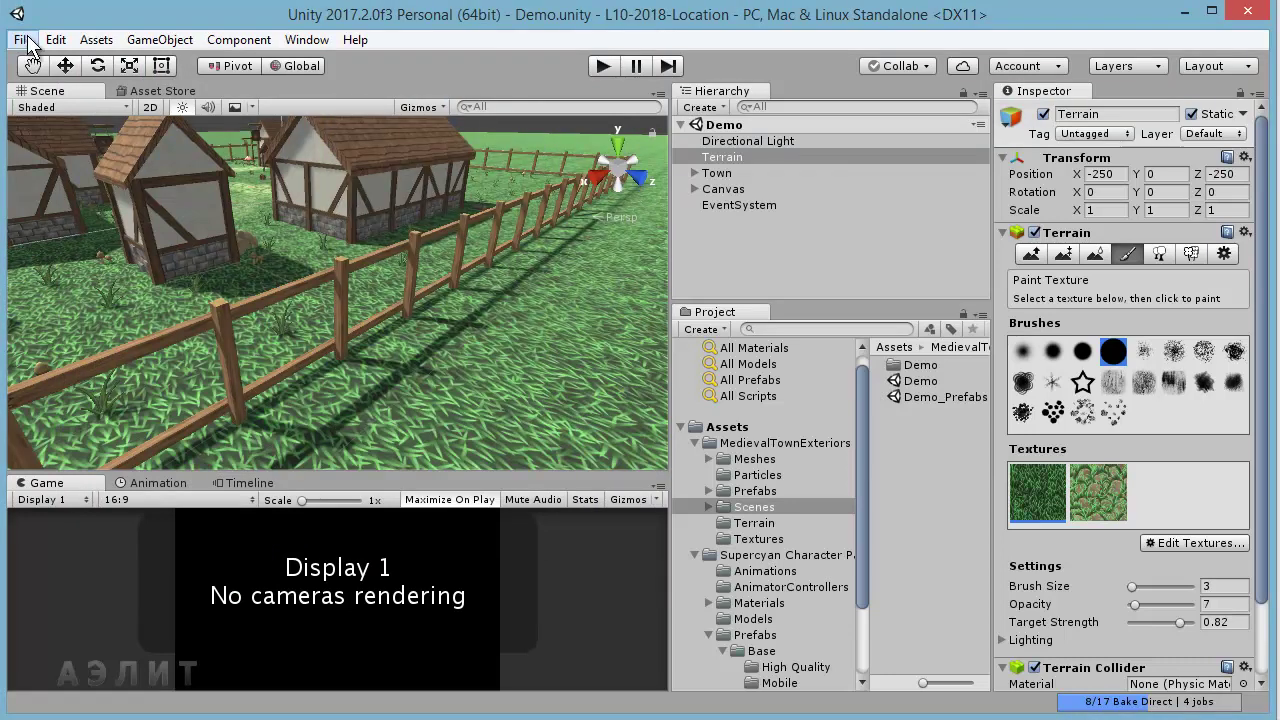
- Reopen scene 1 and create a new 3D Plane
left_click(830, 427)
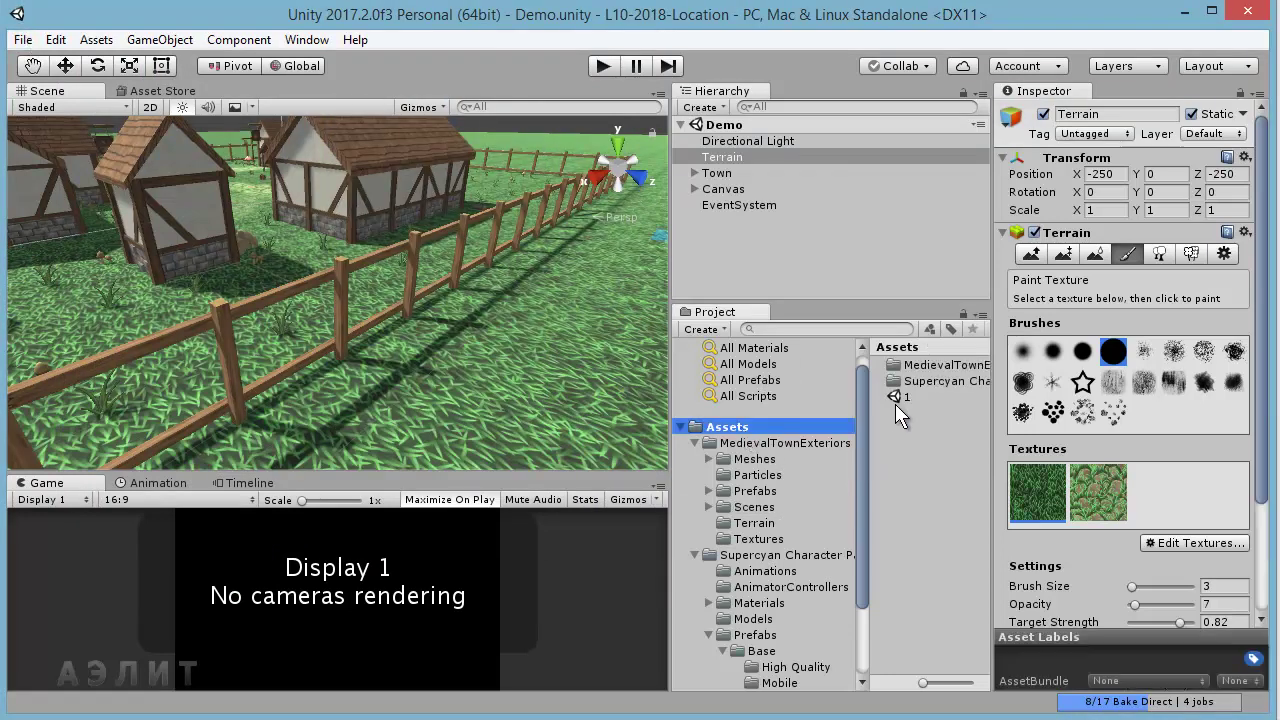
double_click(896, 405)
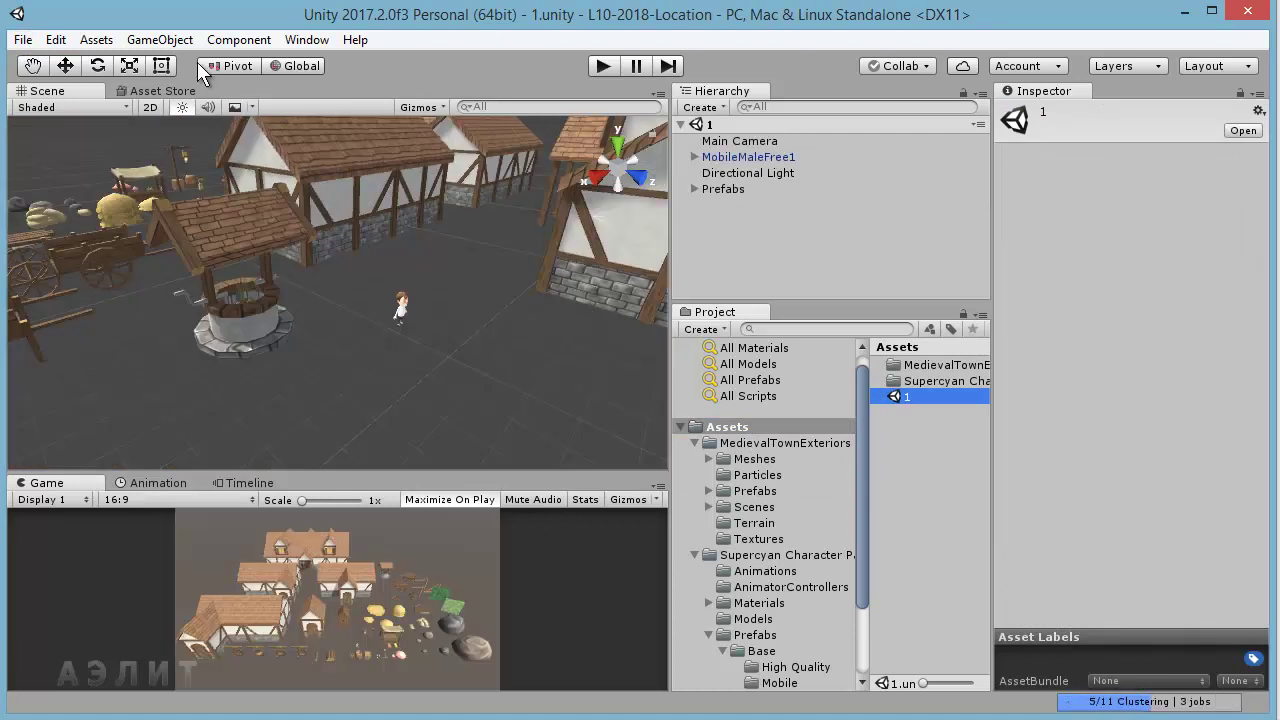
left_click(157, 42)
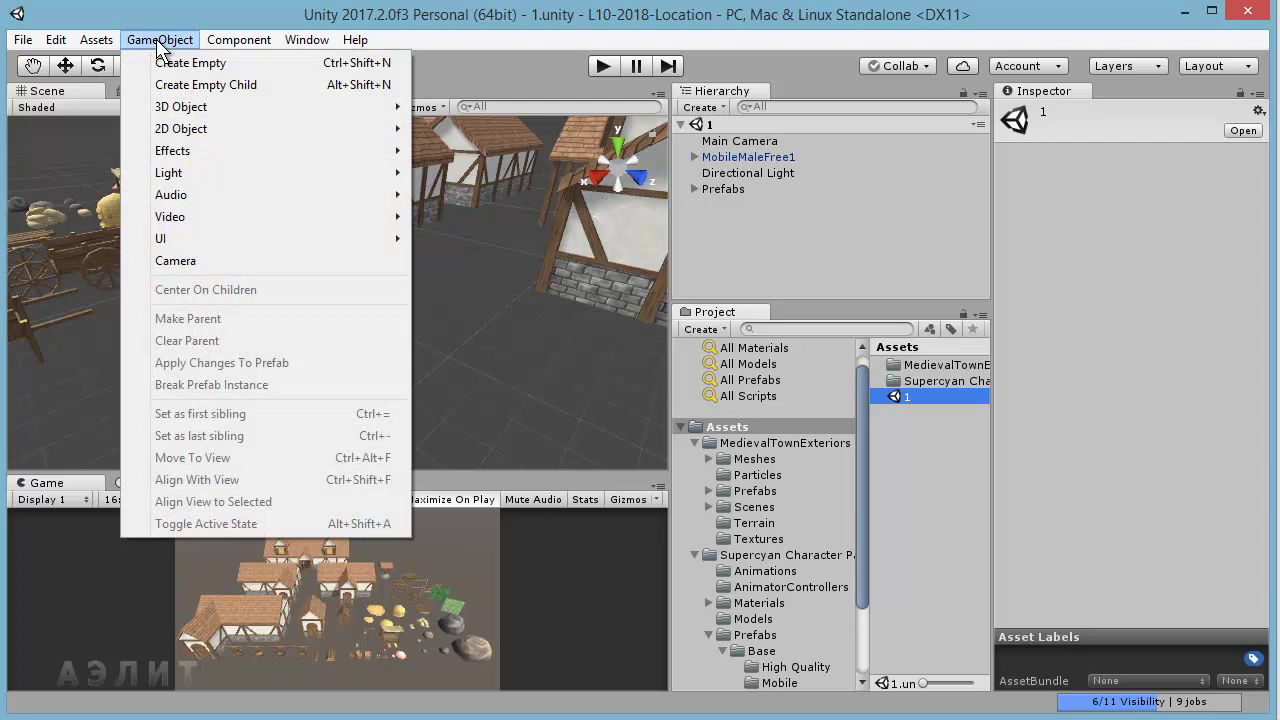
mouse_move(390, 107)
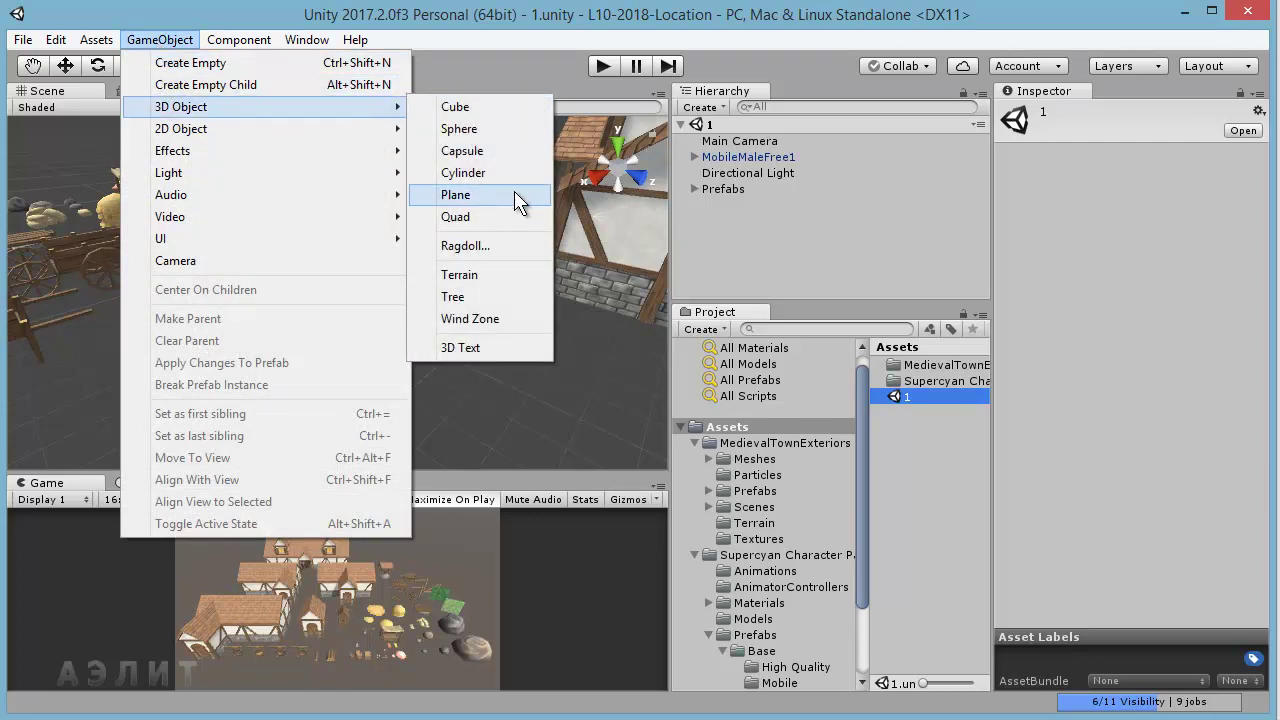
left_click(520, 200)
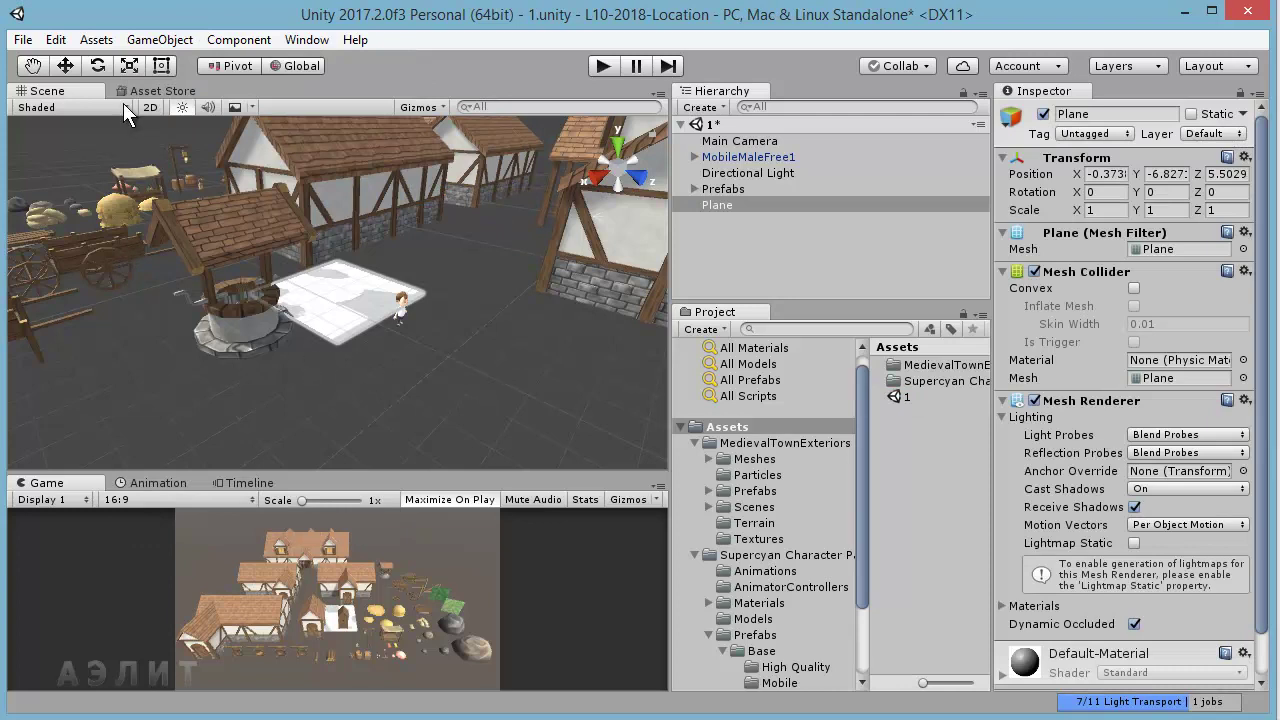
- Scale the plane uniformly to 69.625 so it spreads under the whole town
left_click(129, 65)
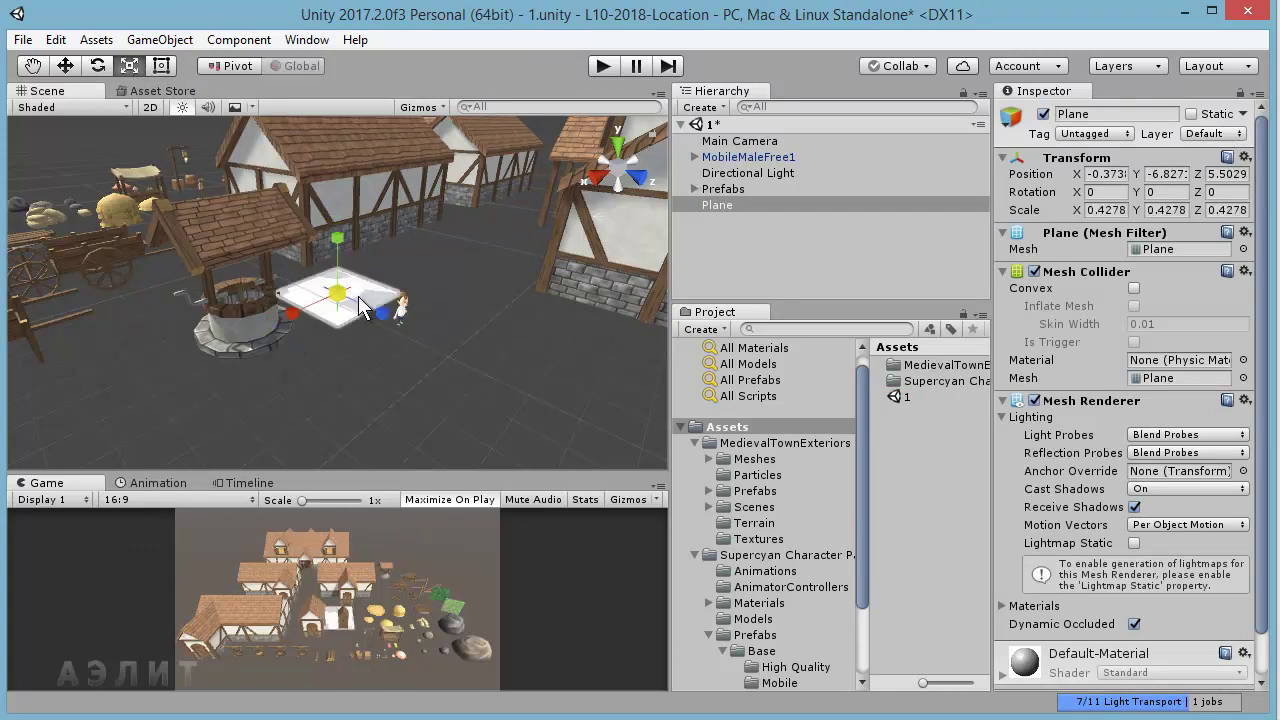
left_click_drag(337, 292, 757, 38)
left_click_drag(843, 8, 753, 68)
left_click_drag(339, 306, 848, 62)
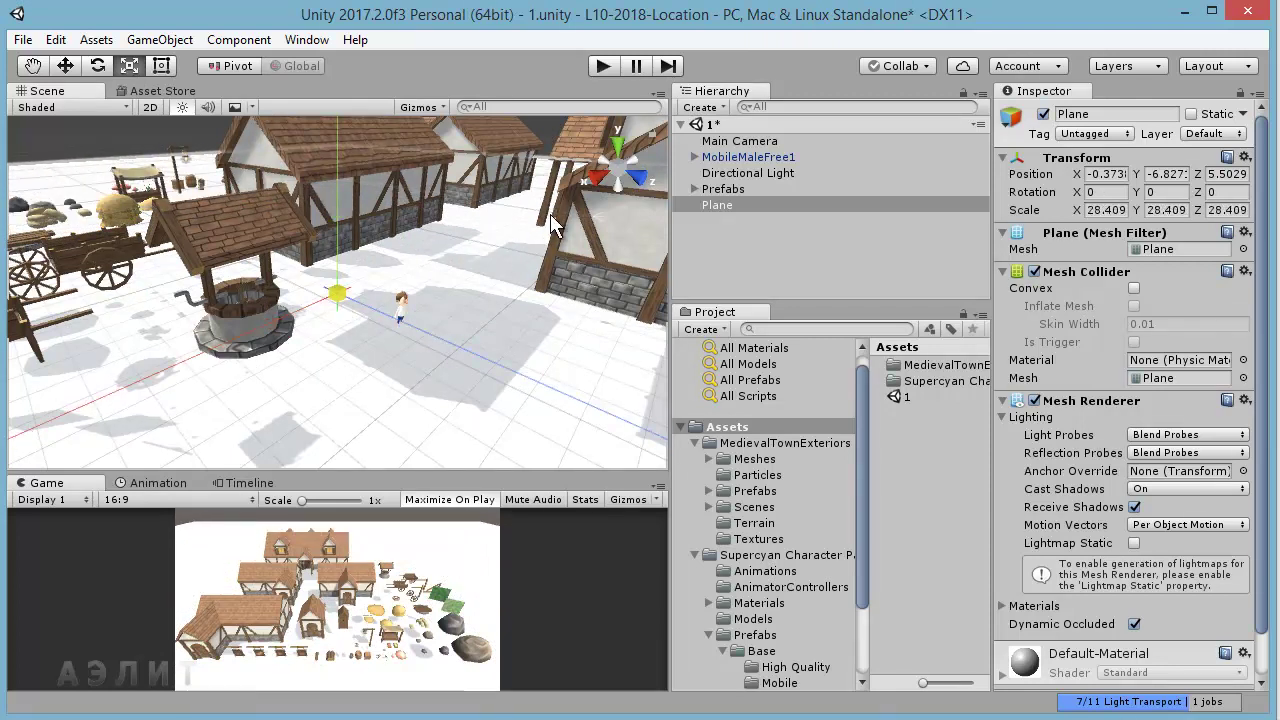
left_click_drag(848, 61, 914, 14)
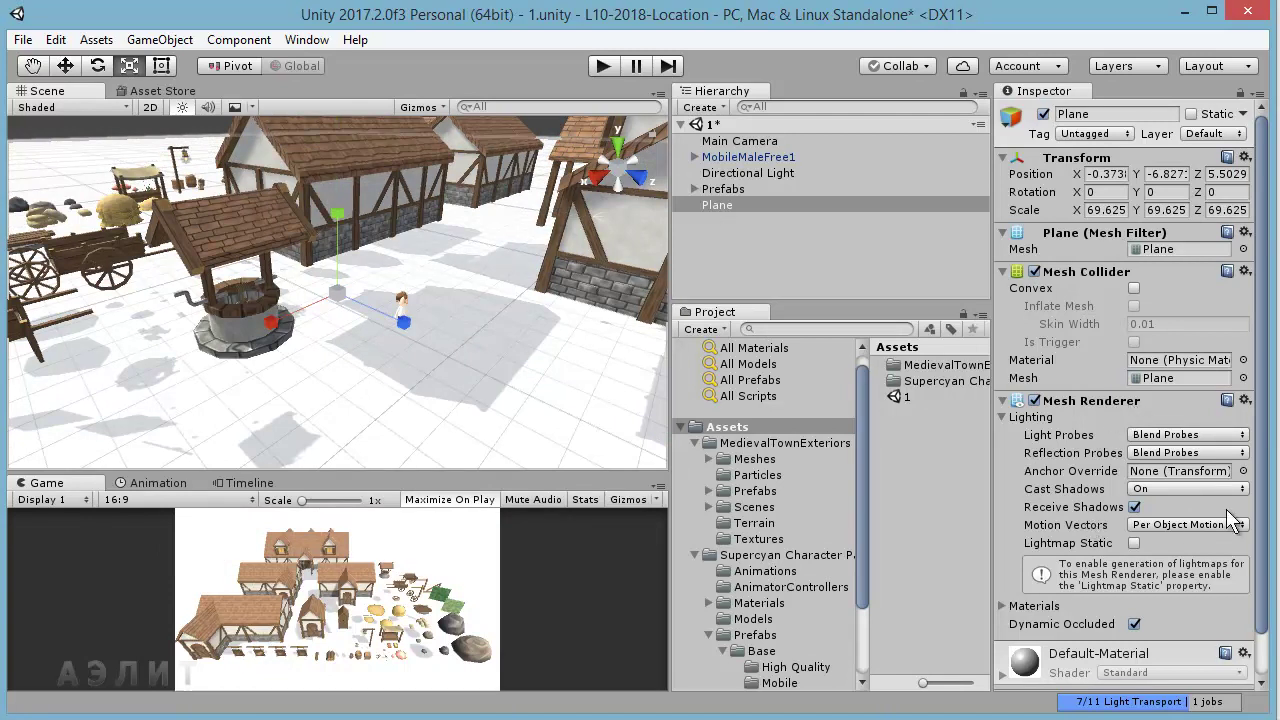
scroll(1258, 560, "down", 2)
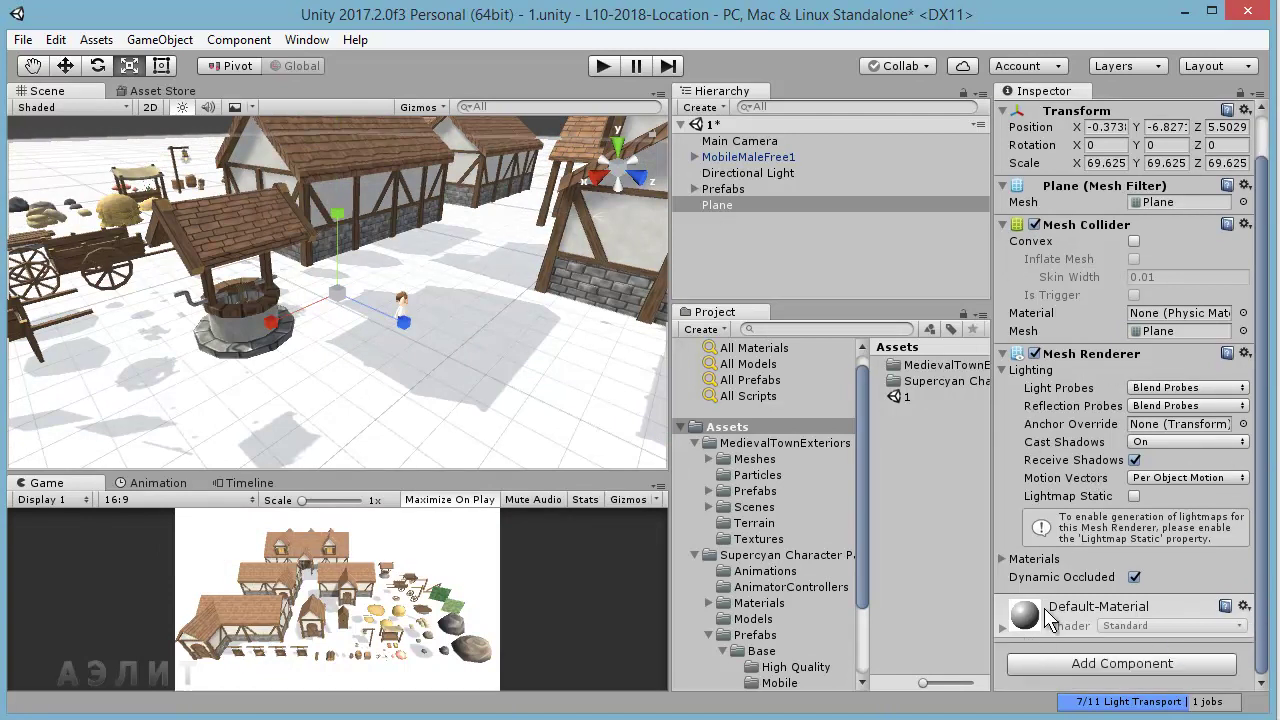
- Deselect the plane and widen the Hierarchy, Project and Inspector panels
left_click(641, 367)
left_click_drag(671, 350, 392, 350)
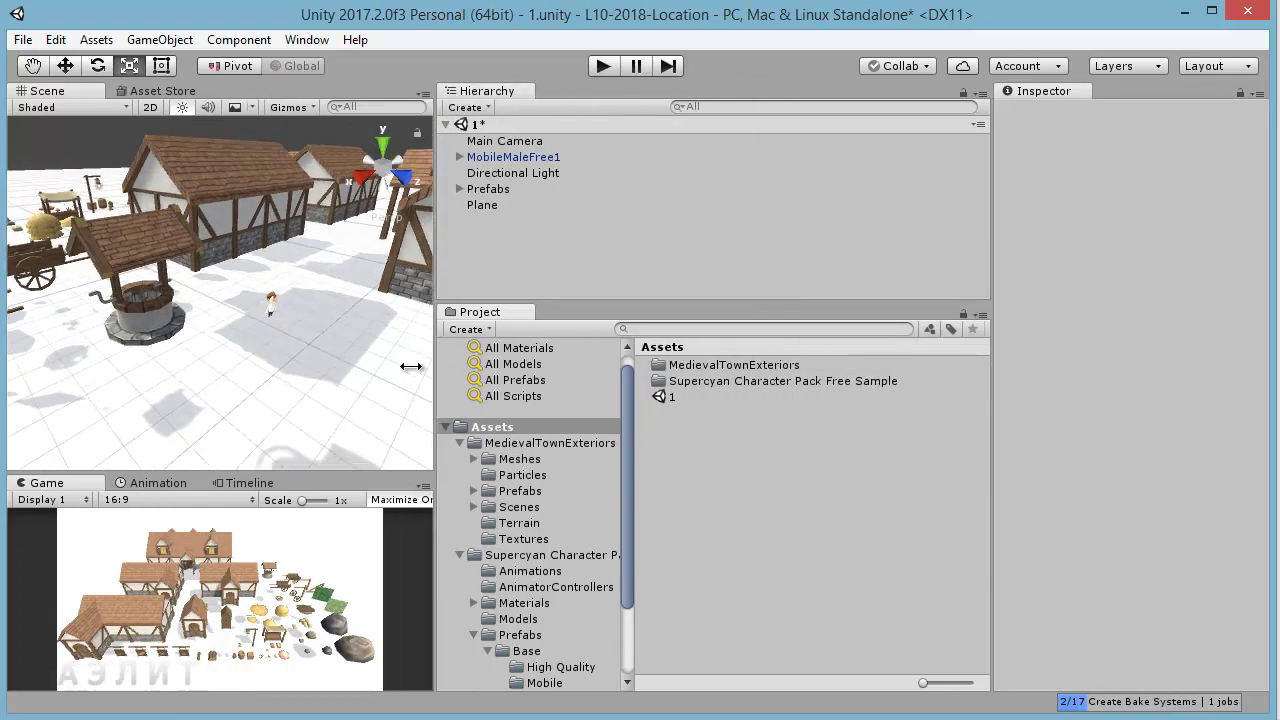
left_click_drag(993, 362, 830, 362)
- Create a New Material in Assets using Grass_Texture as its albedo, then select the Plane
right_click(653, 502)
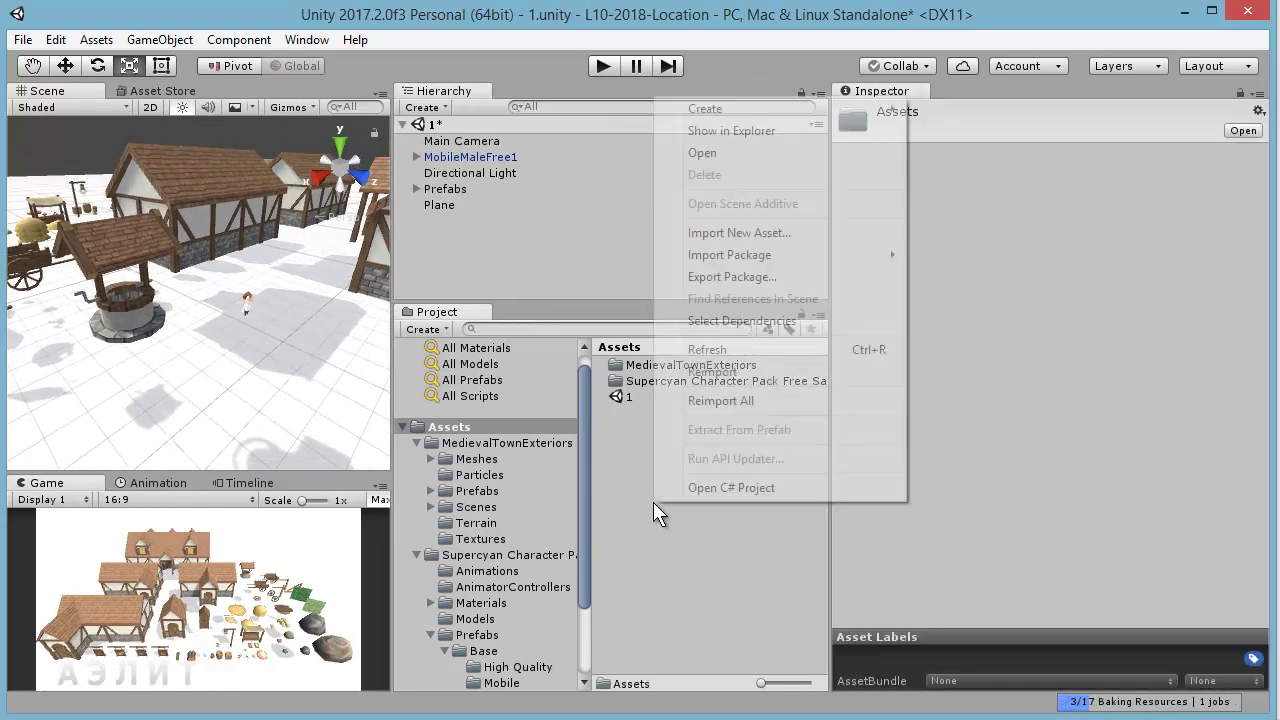
mouse_move(738, 108)
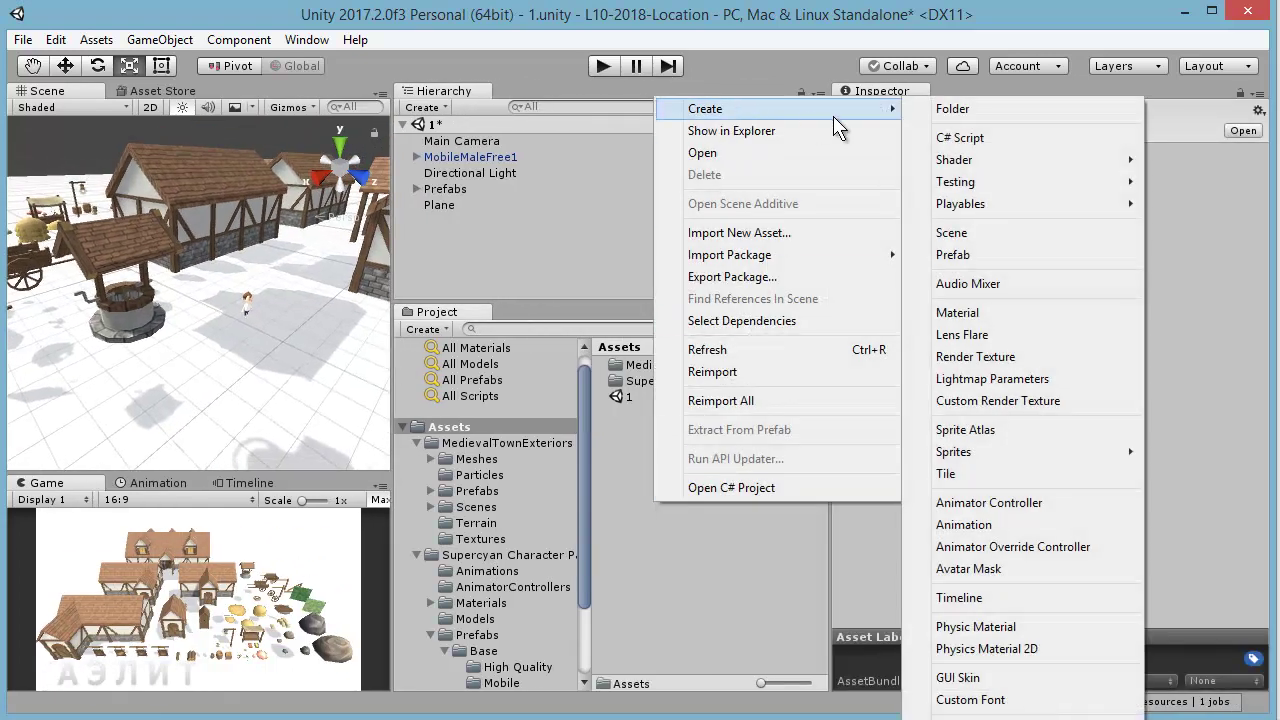
left_click(978, 314)
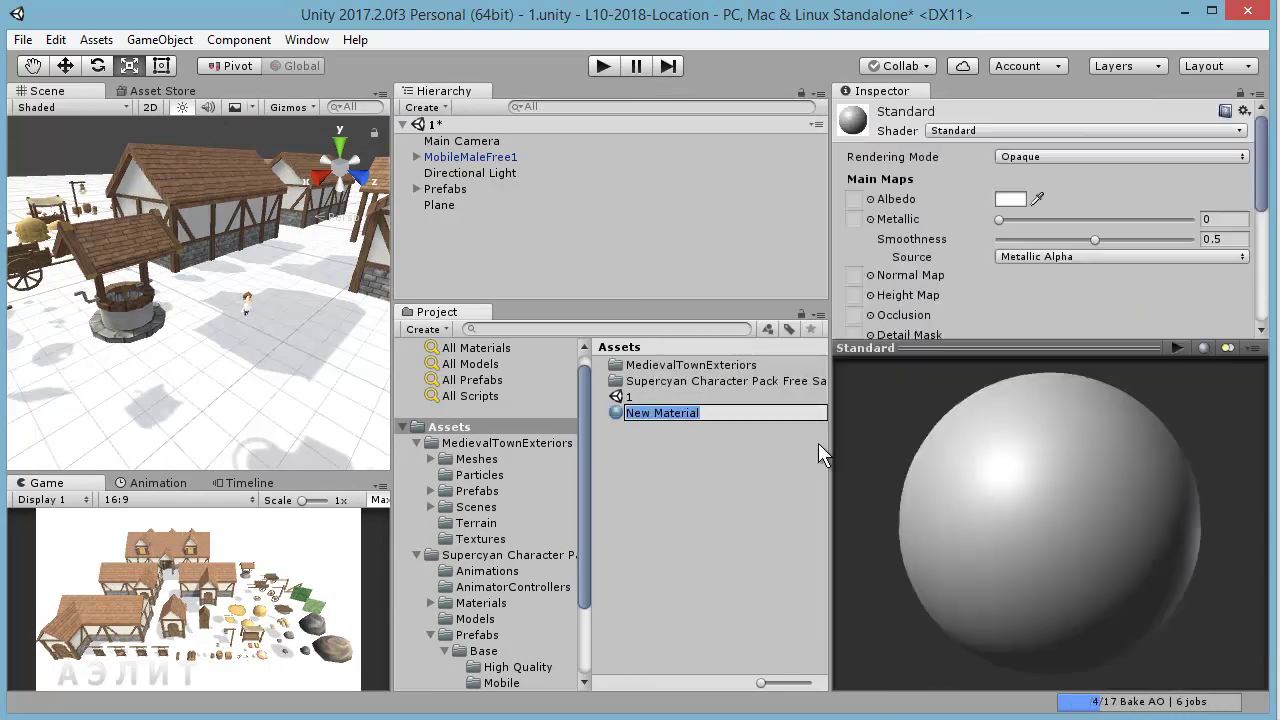
key("Return")
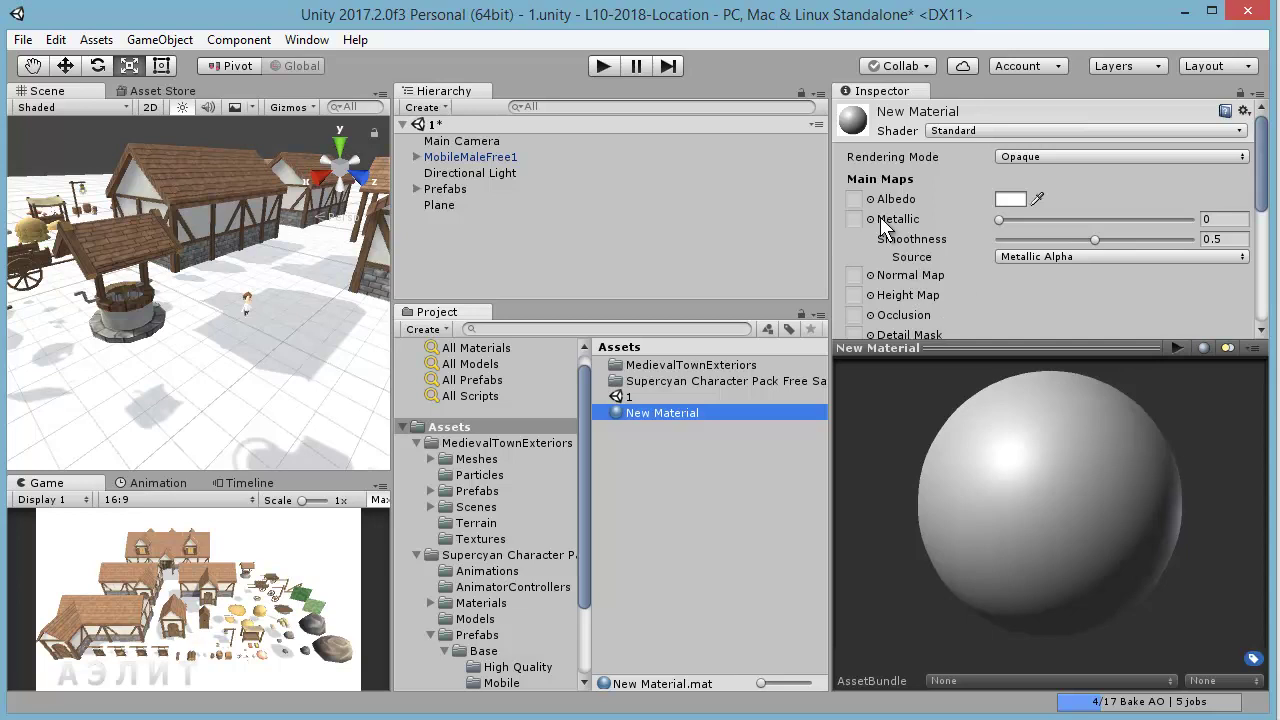
left_click(853, 199)
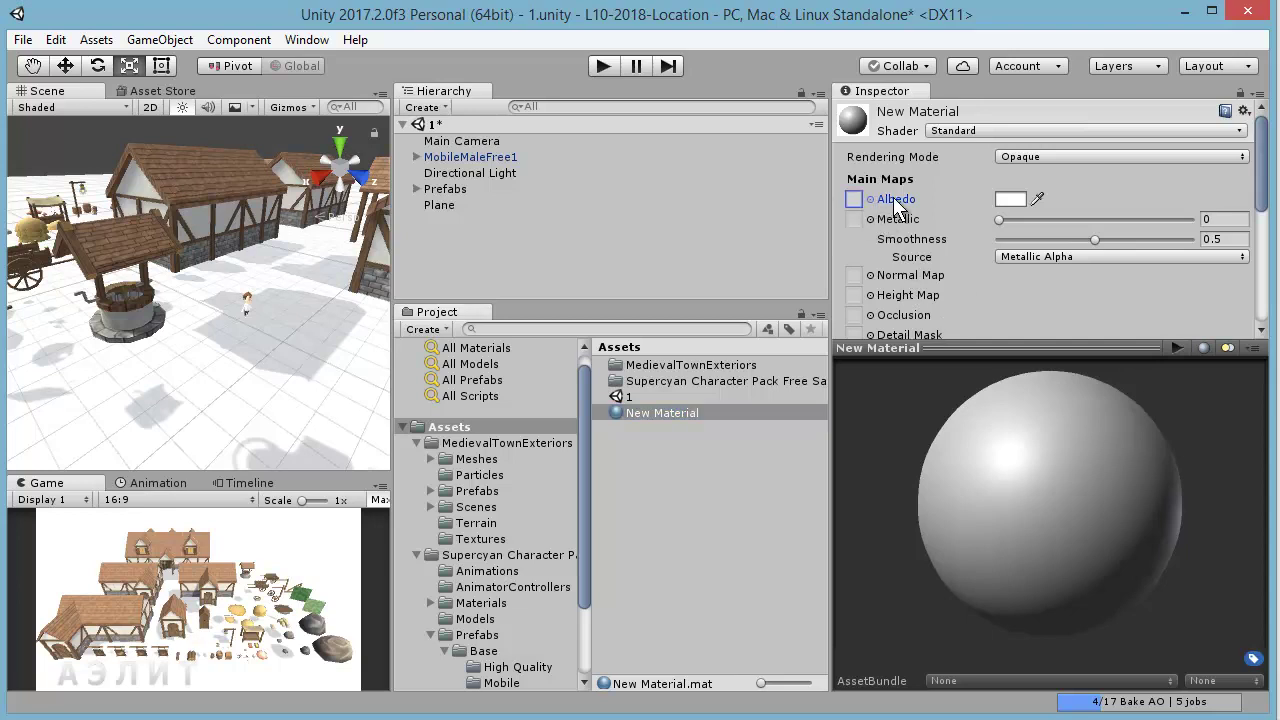
left_click(870, 199)
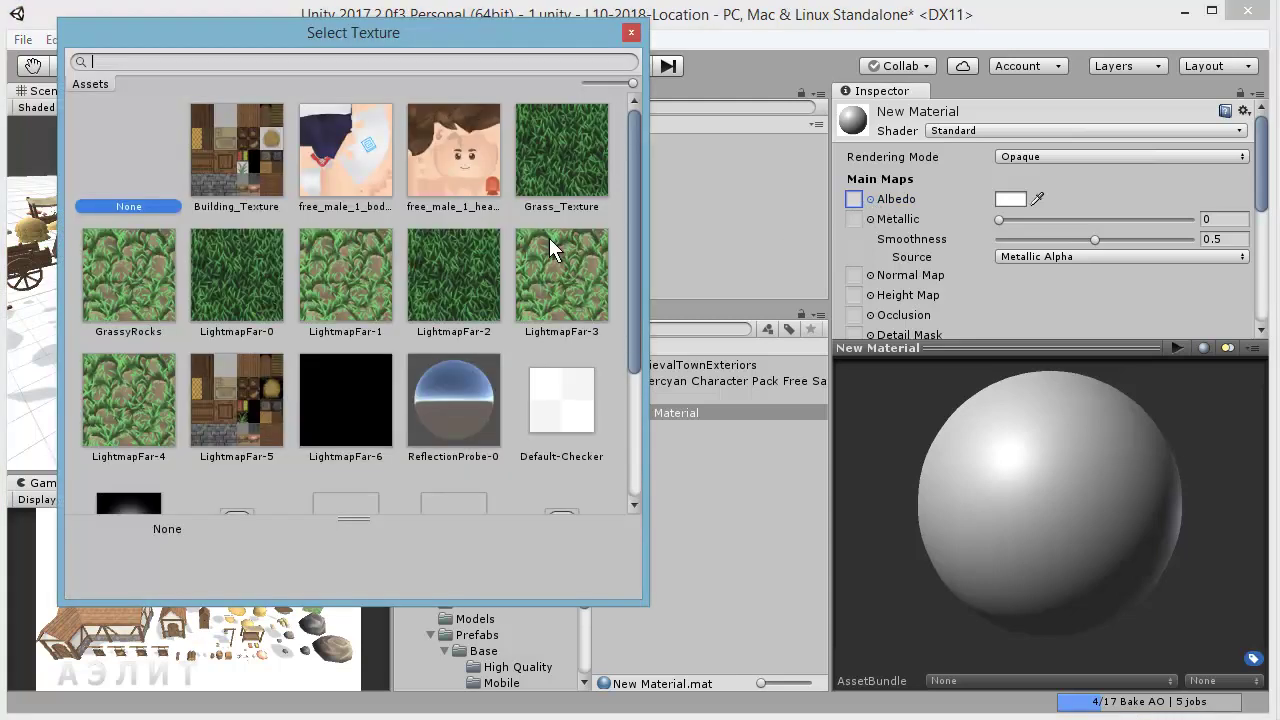
double_click(562, 148)
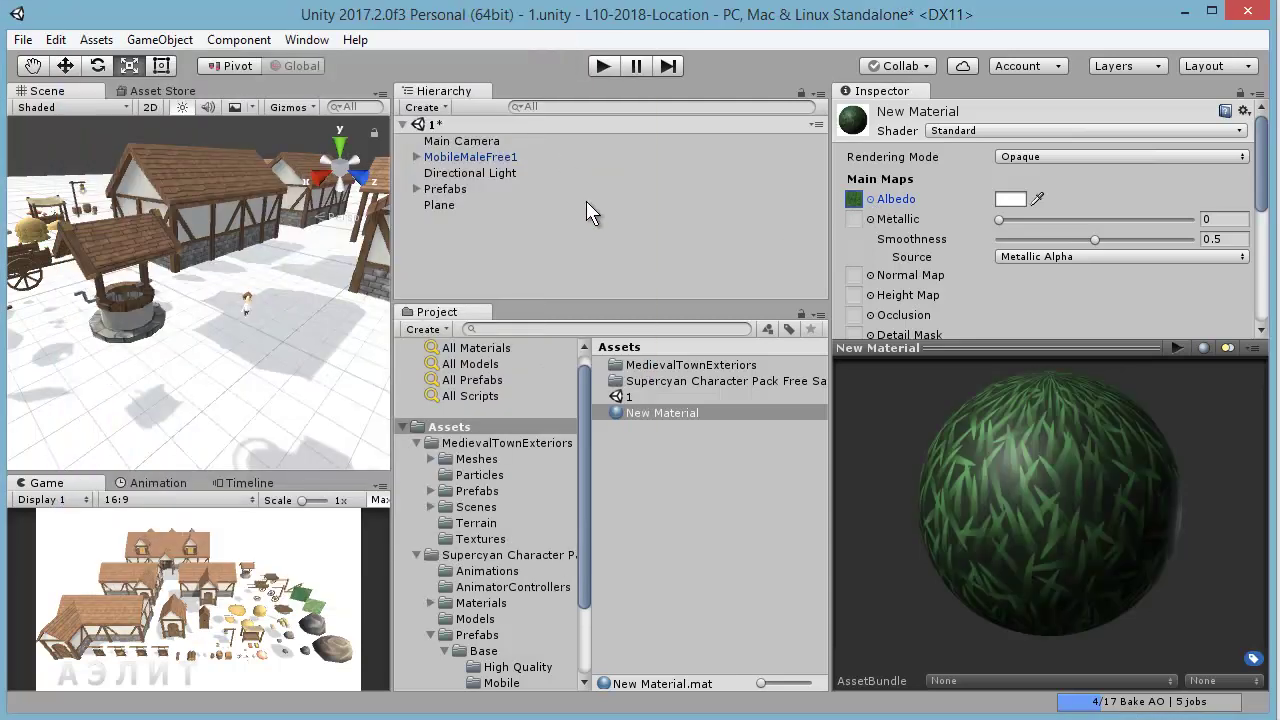
left_click(462, 205)
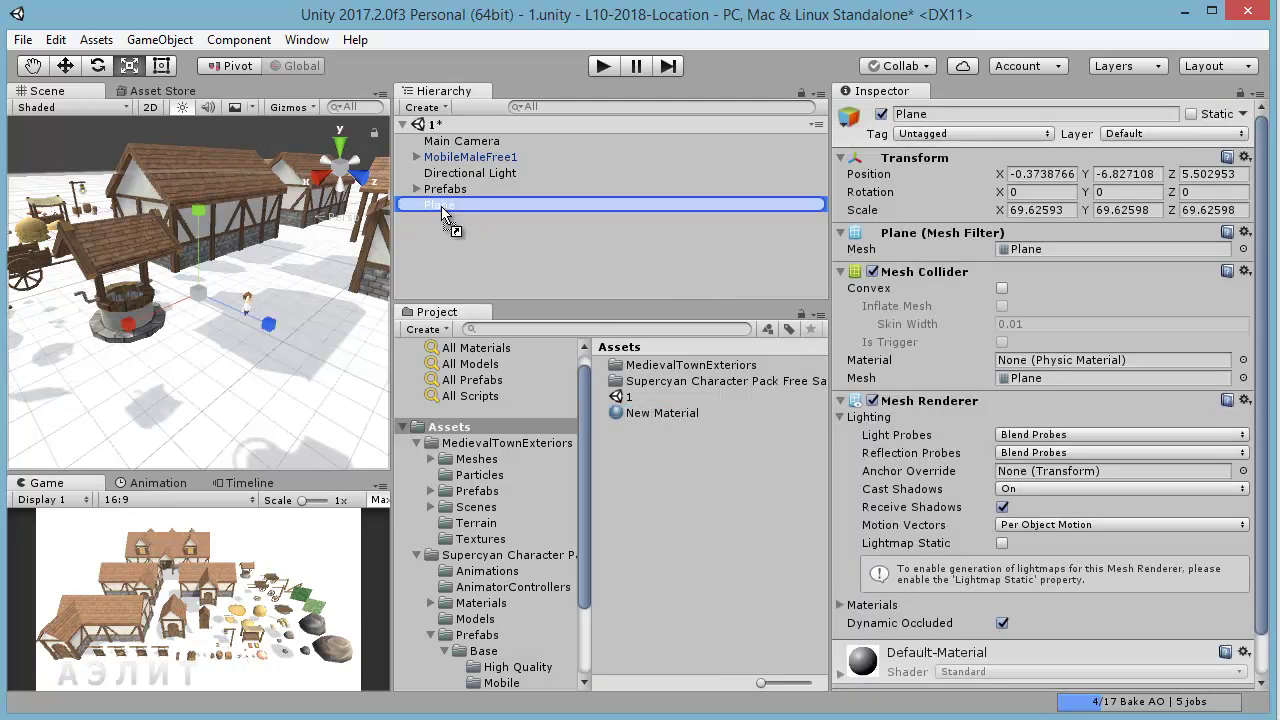
- Apply New Material to the Plane and expand its properties in the Inspector
left_click_drag(616, 411, 441, 206)
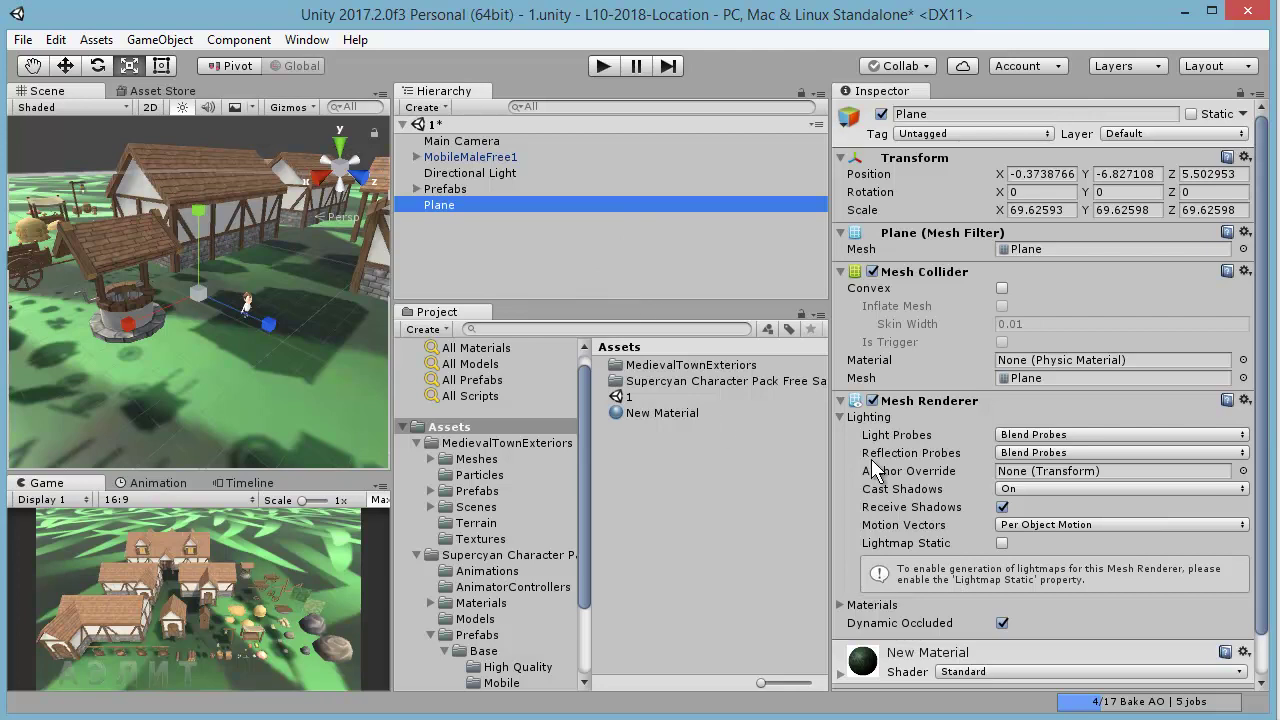
left_click(1258, 452)
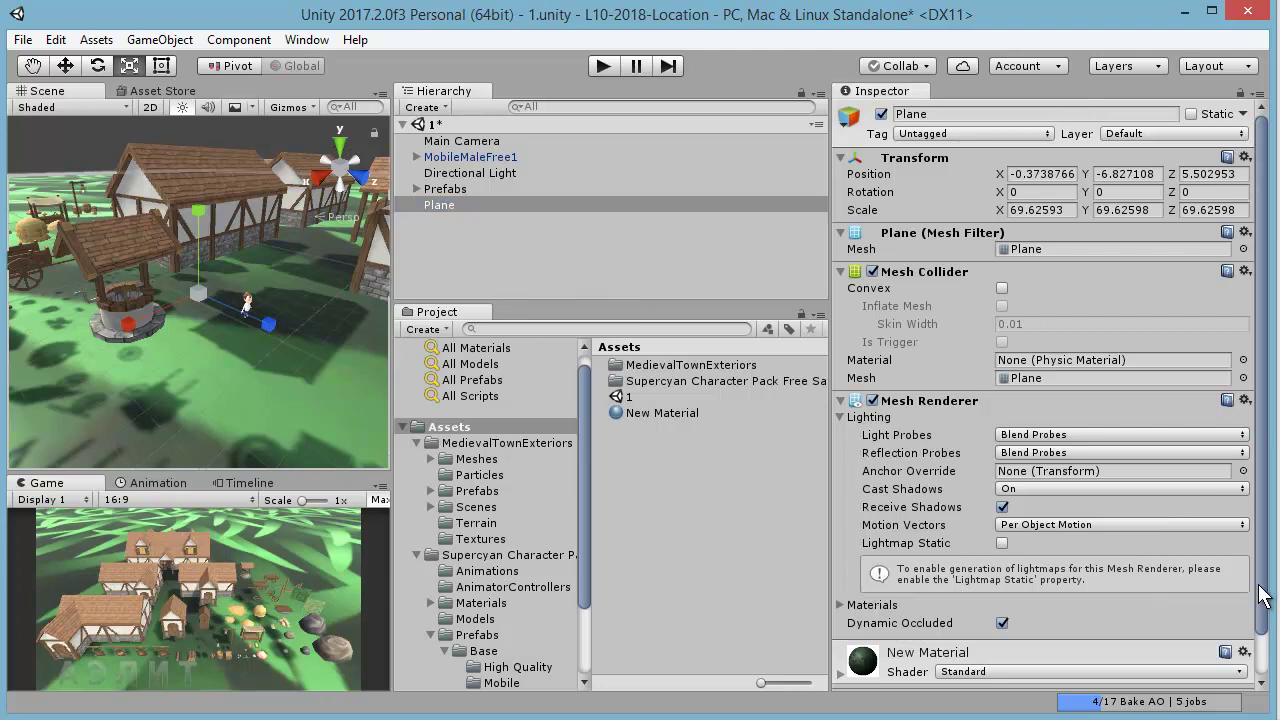
left_click_drag(1262, 596, 1256, 662)
left_click(841, 628)
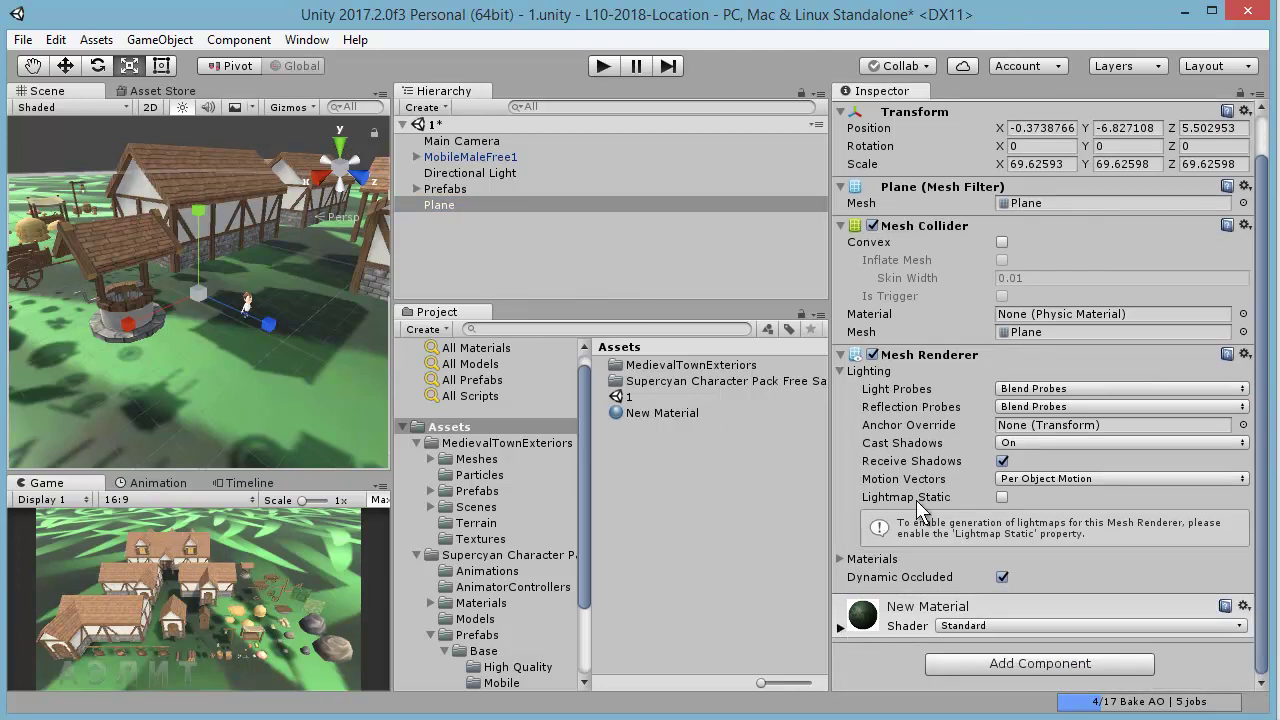
- Set the grass texture tiling to 100 on both X and Y
scroll(967, 474, "down", 5)
scroll(967, 474, "down", 3)
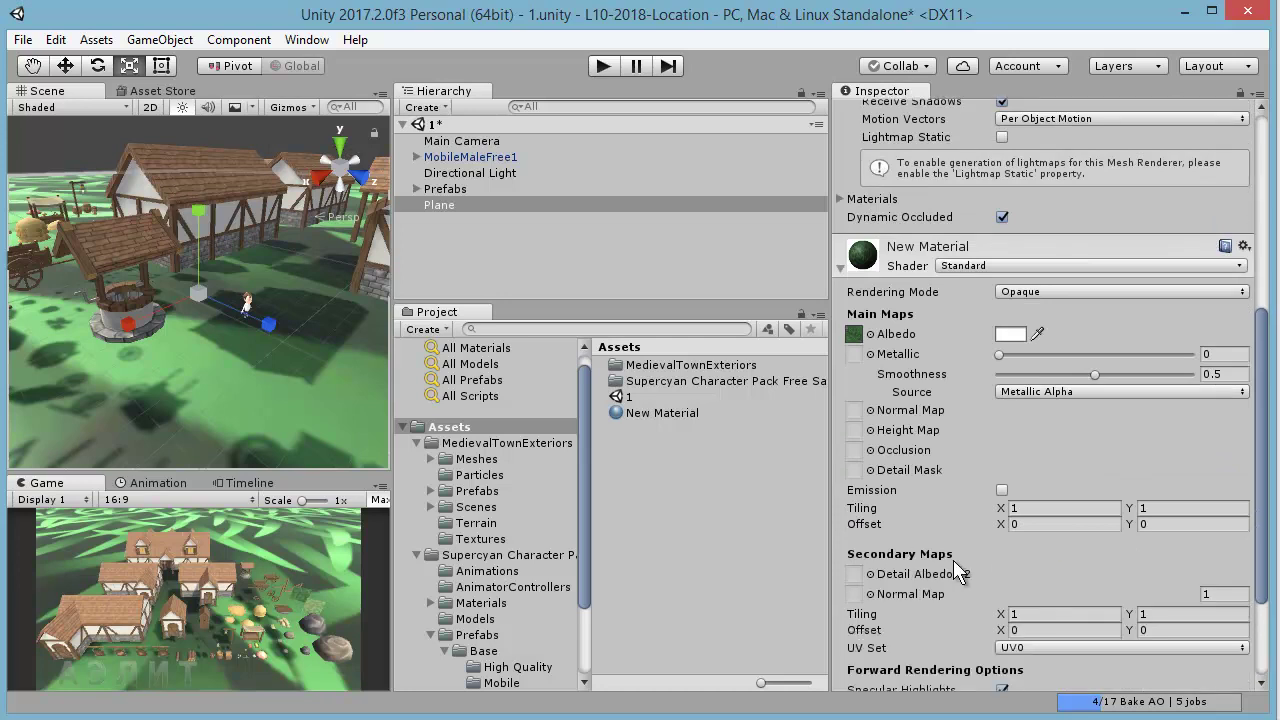
left_click_drag(1049, 507, 1105, 525)
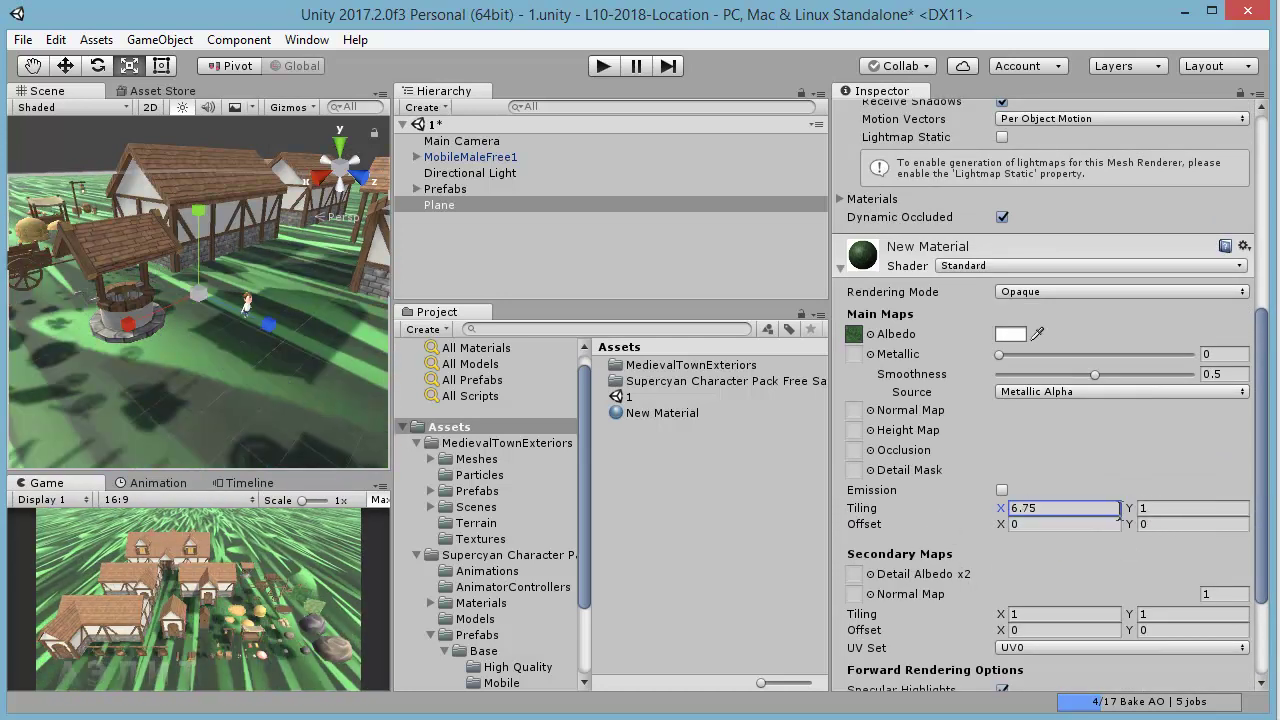
left_click_drag(1129, 508, 1275, 507)
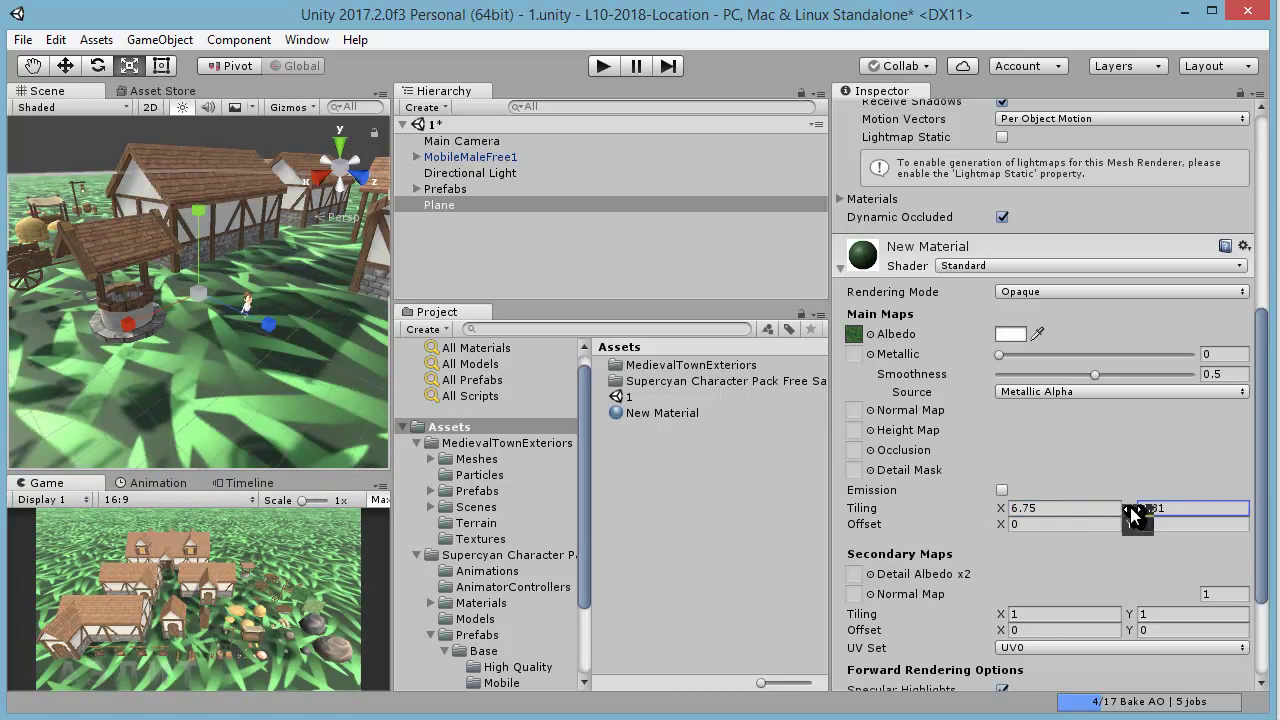
left_click_drag(1133, 512, 1089, 520)
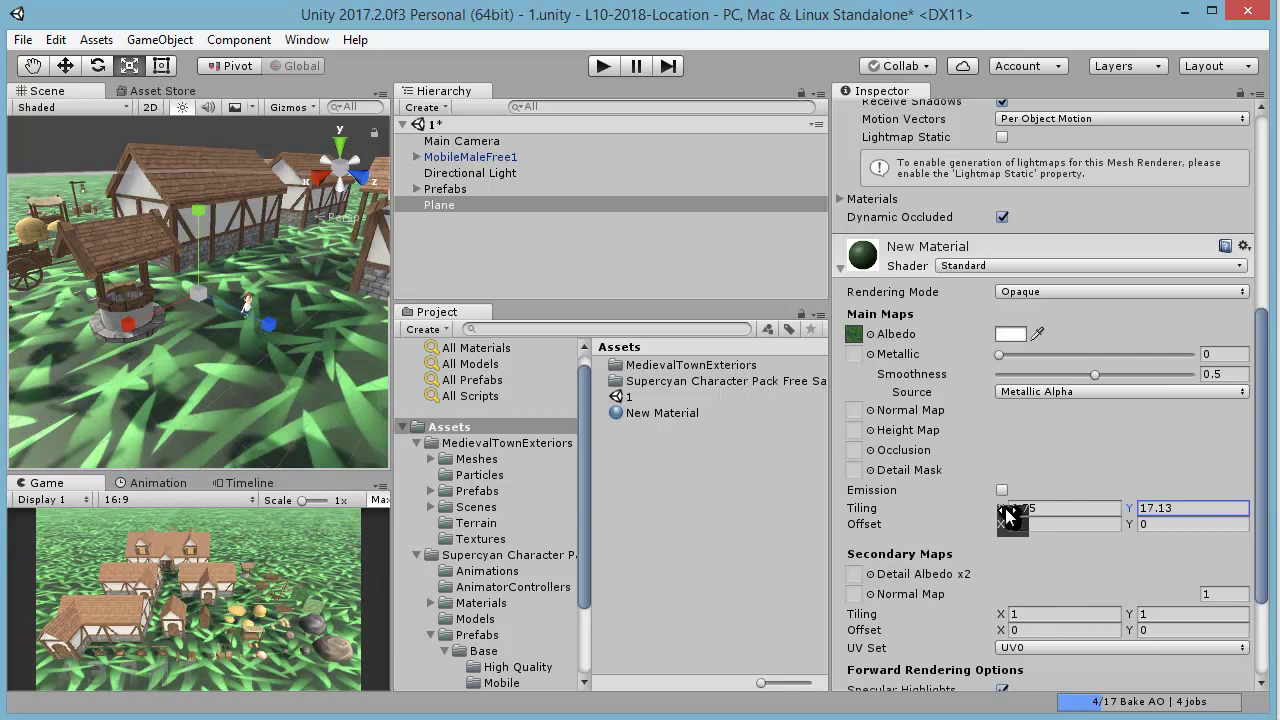
left_click(1085, 514)
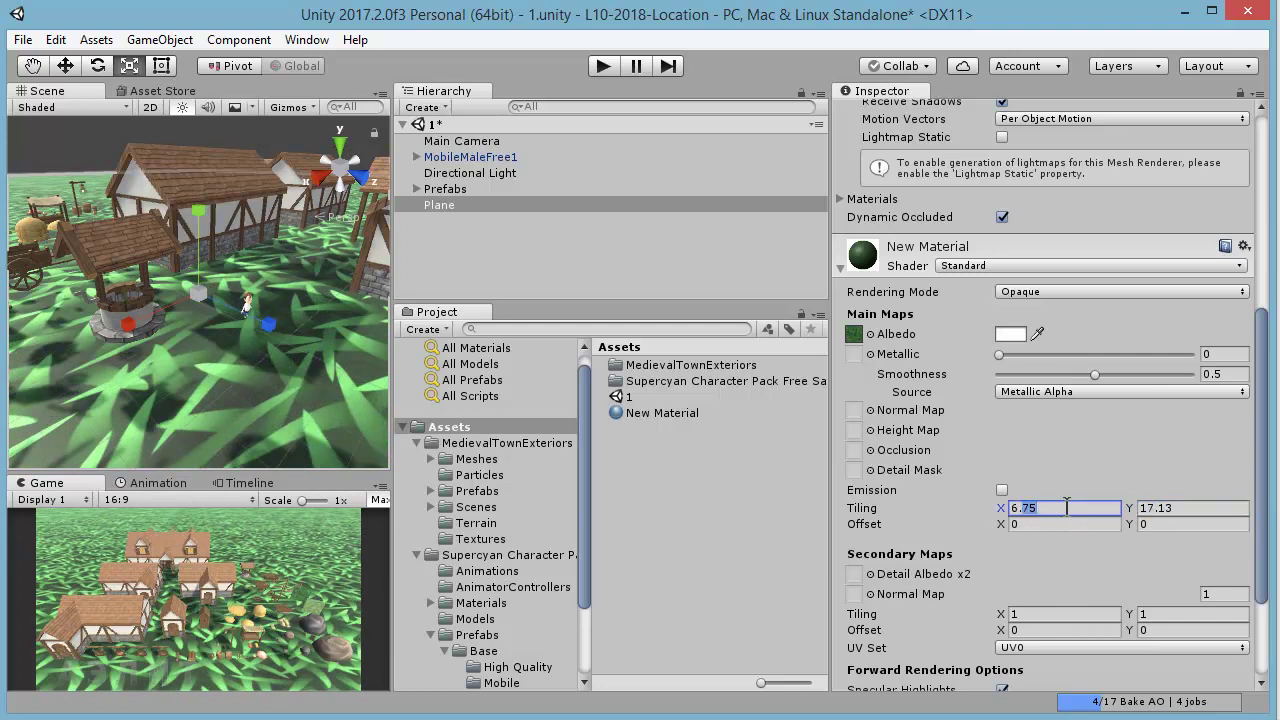
type("100")
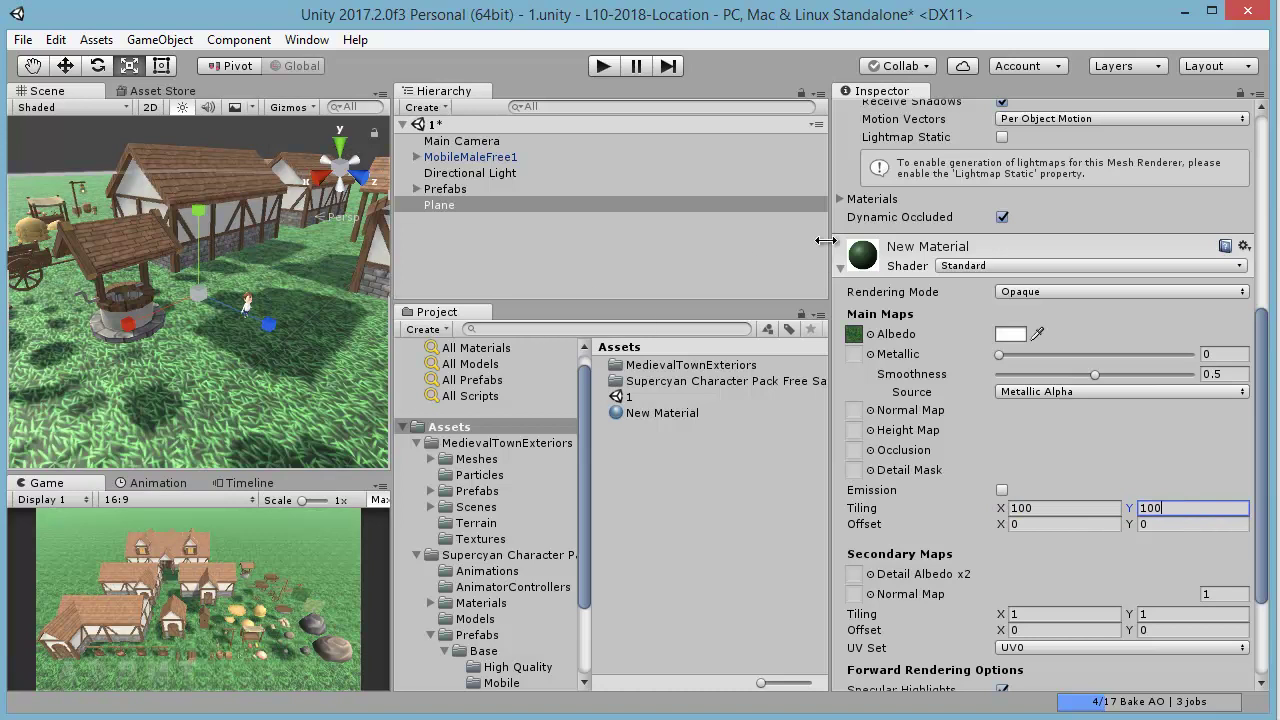
left_click(432, 205)
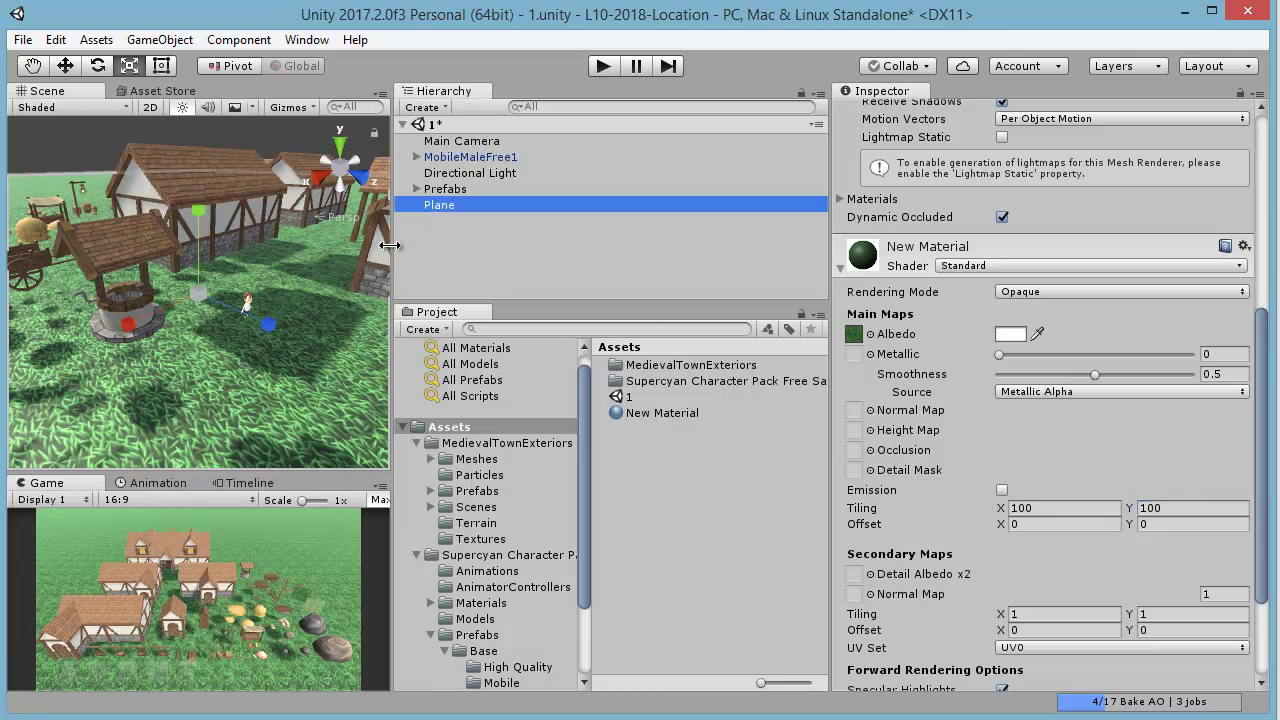
left_click_drag(389, 245, 872, 258)
- Preview the game, then make Main Camera a child of MobileMaleFree1
left_click(604, 66)
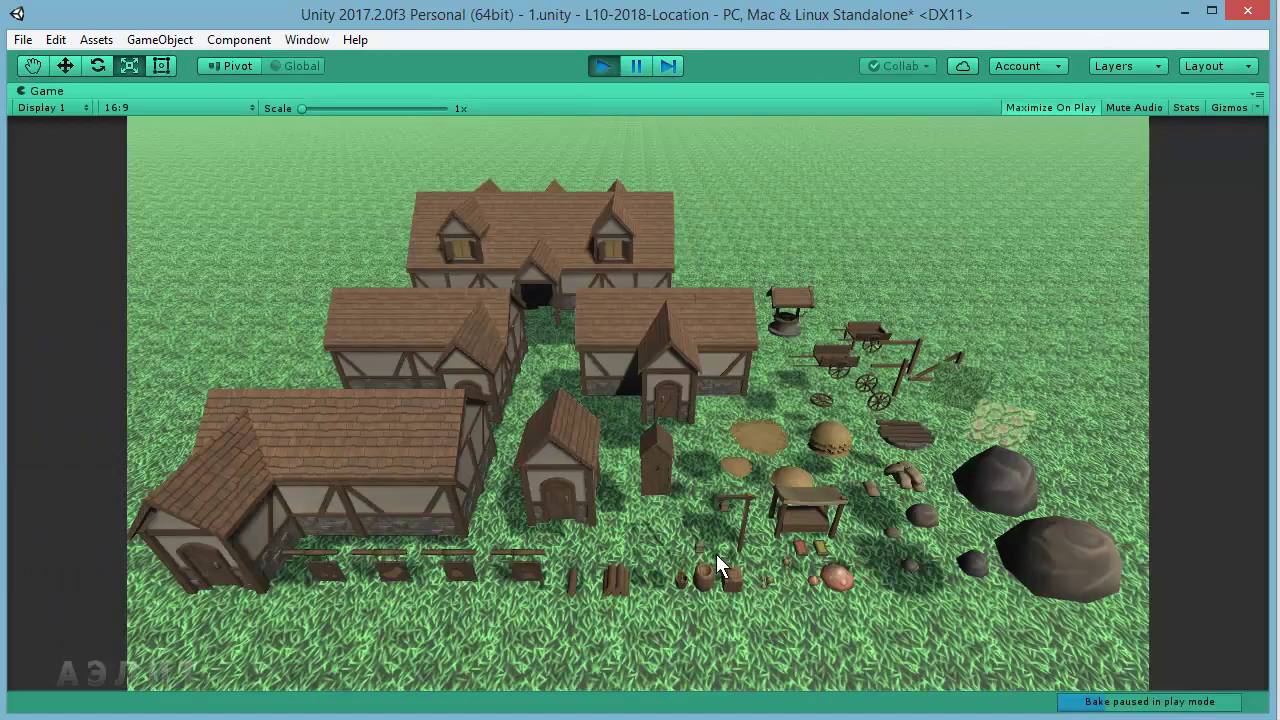
left_click(604, 66)
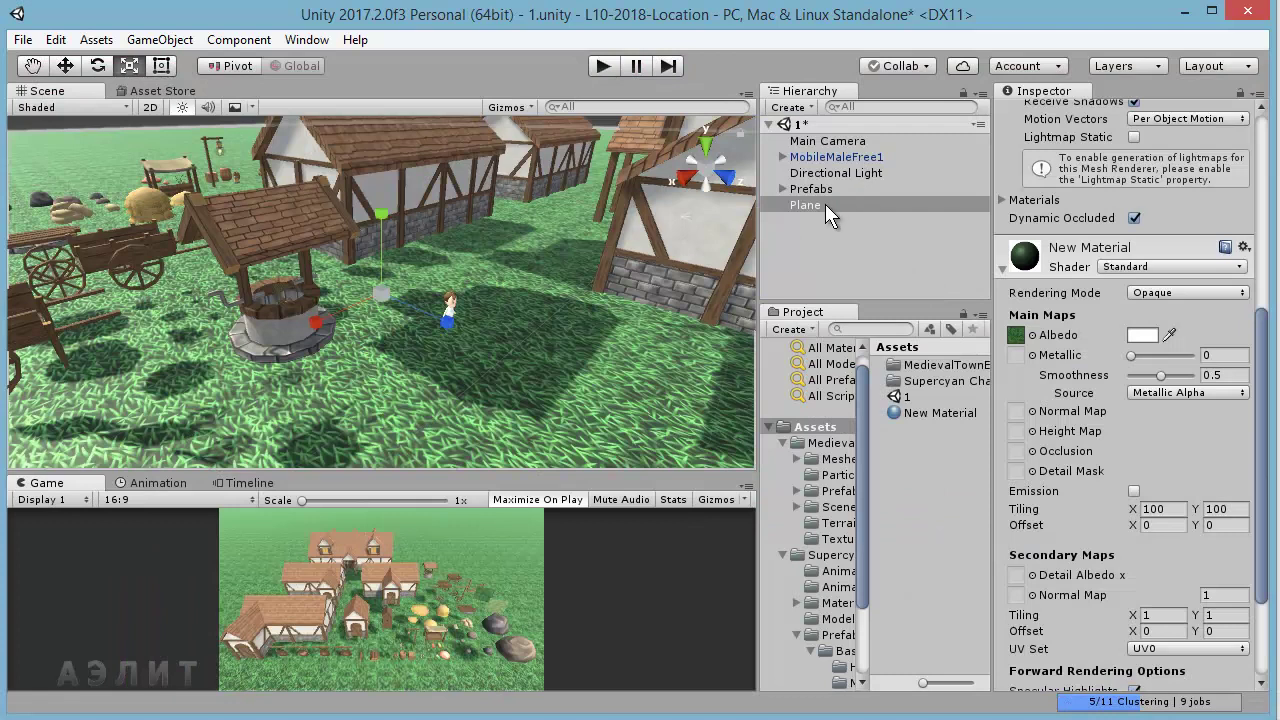
left_click_drag(819, 146, 822, 165)
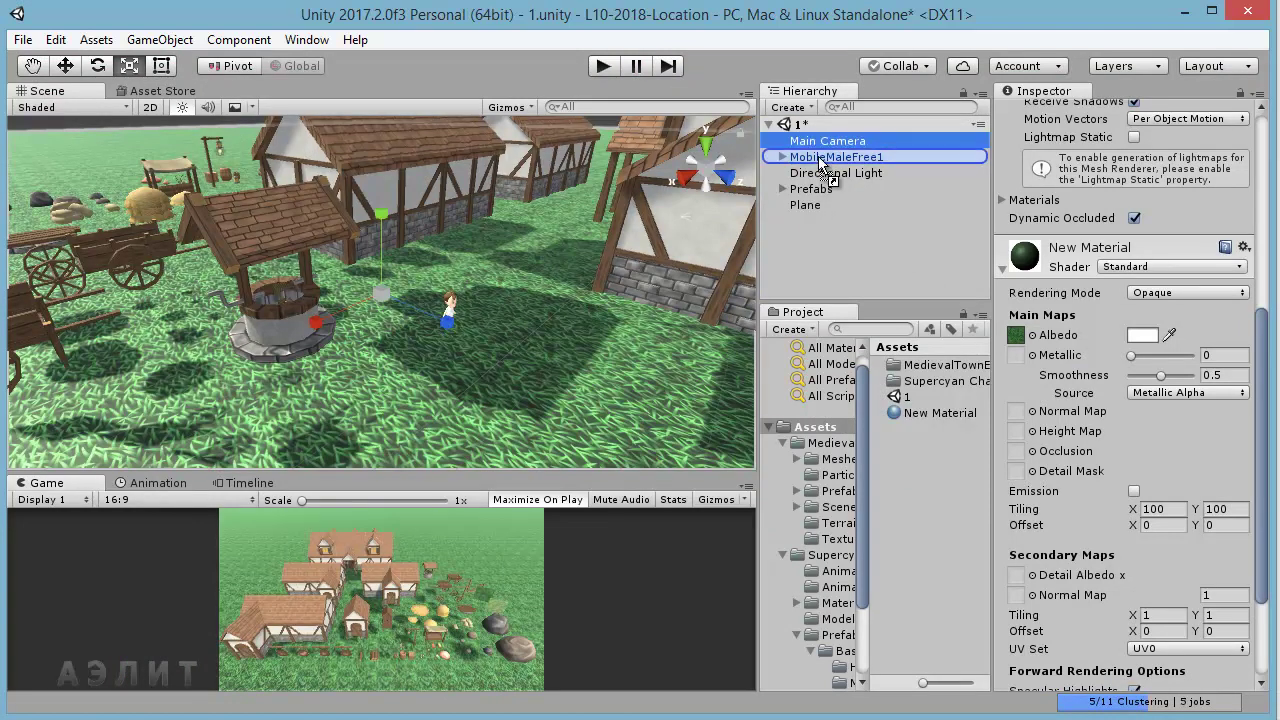
left_click_drag(818, 160, 817, 157)
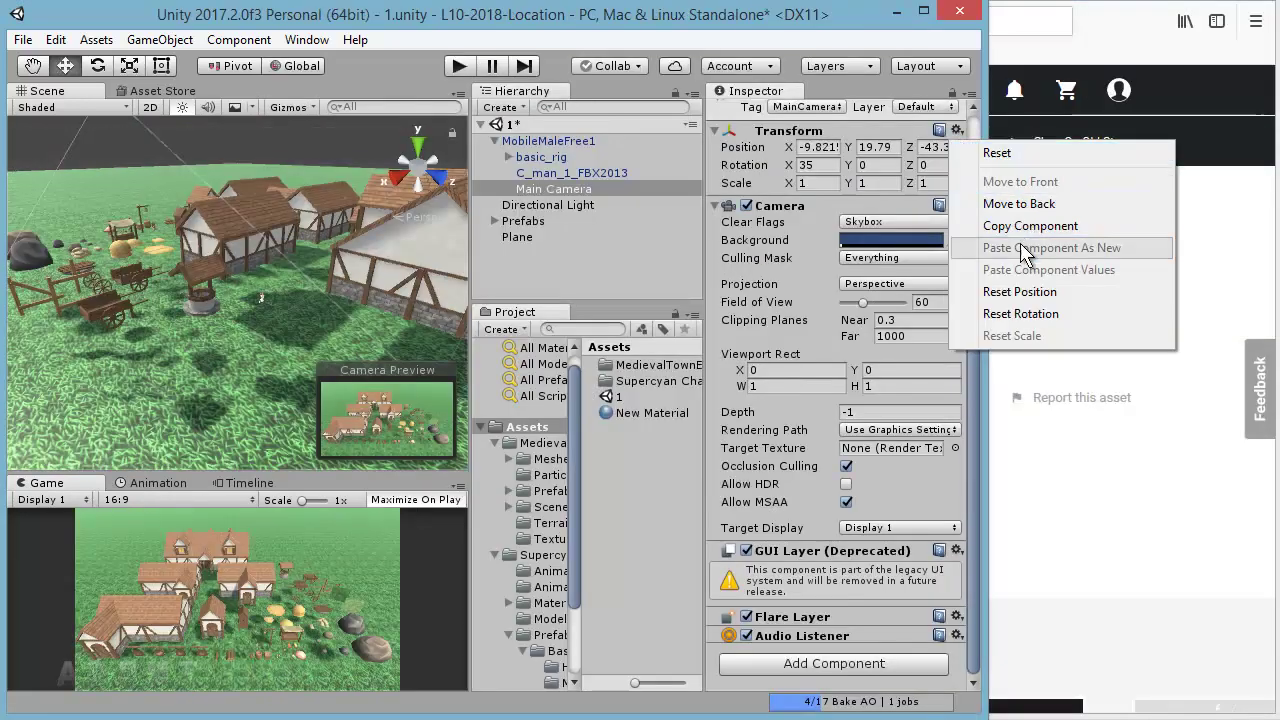
- Reset the camera's position, then raise it above the character to Y 2.04
left_click(1019, 291)
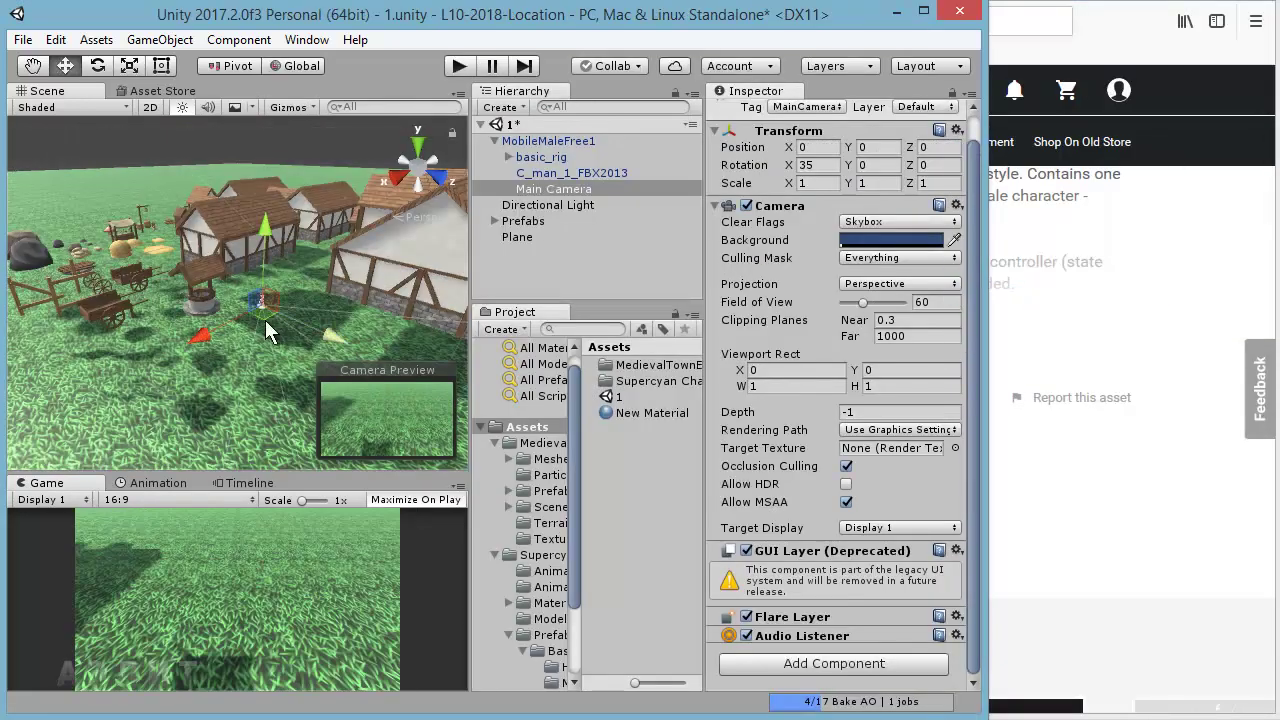
left_click_drag(986, 368, 1278, 368)
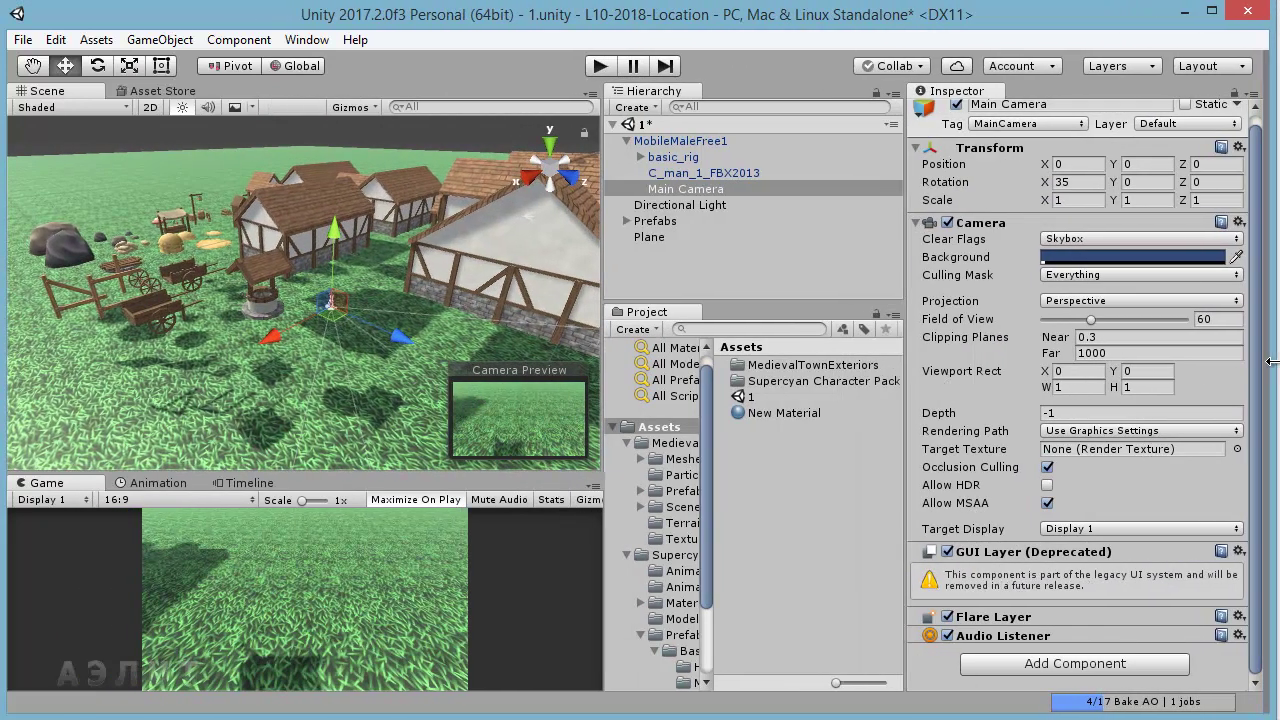
left_click_drag(338, 234, 342, 194)
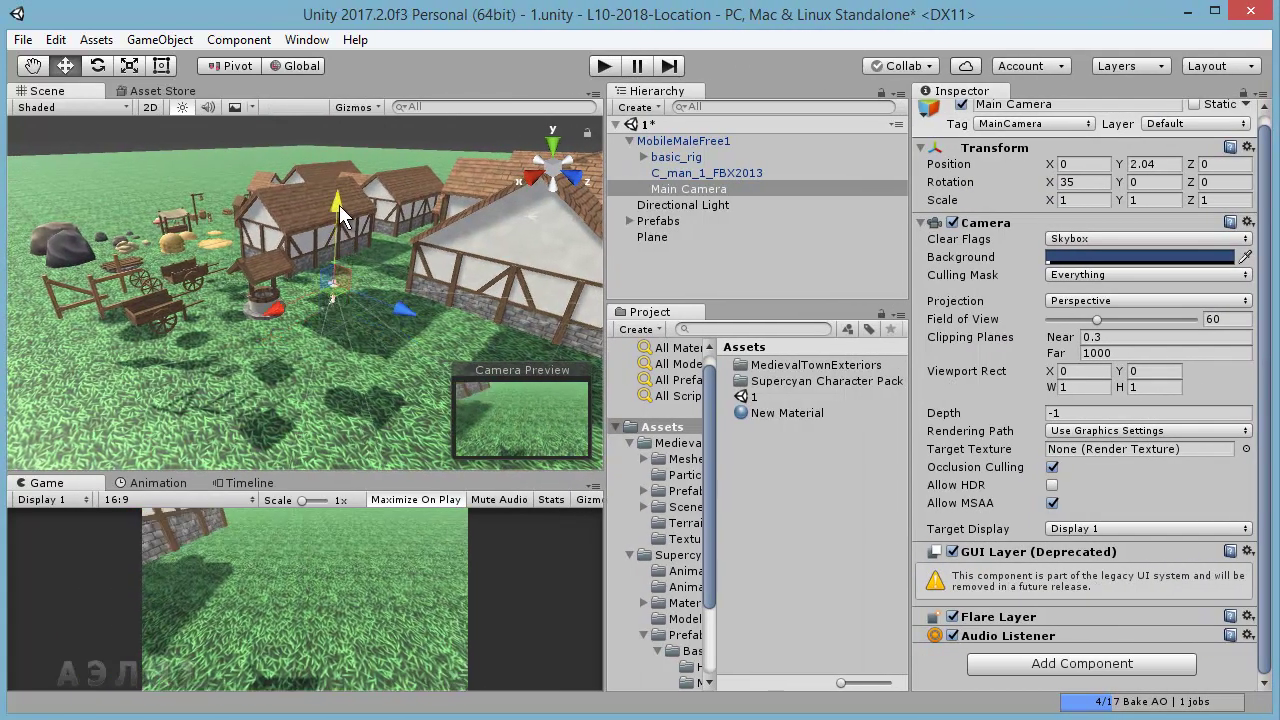
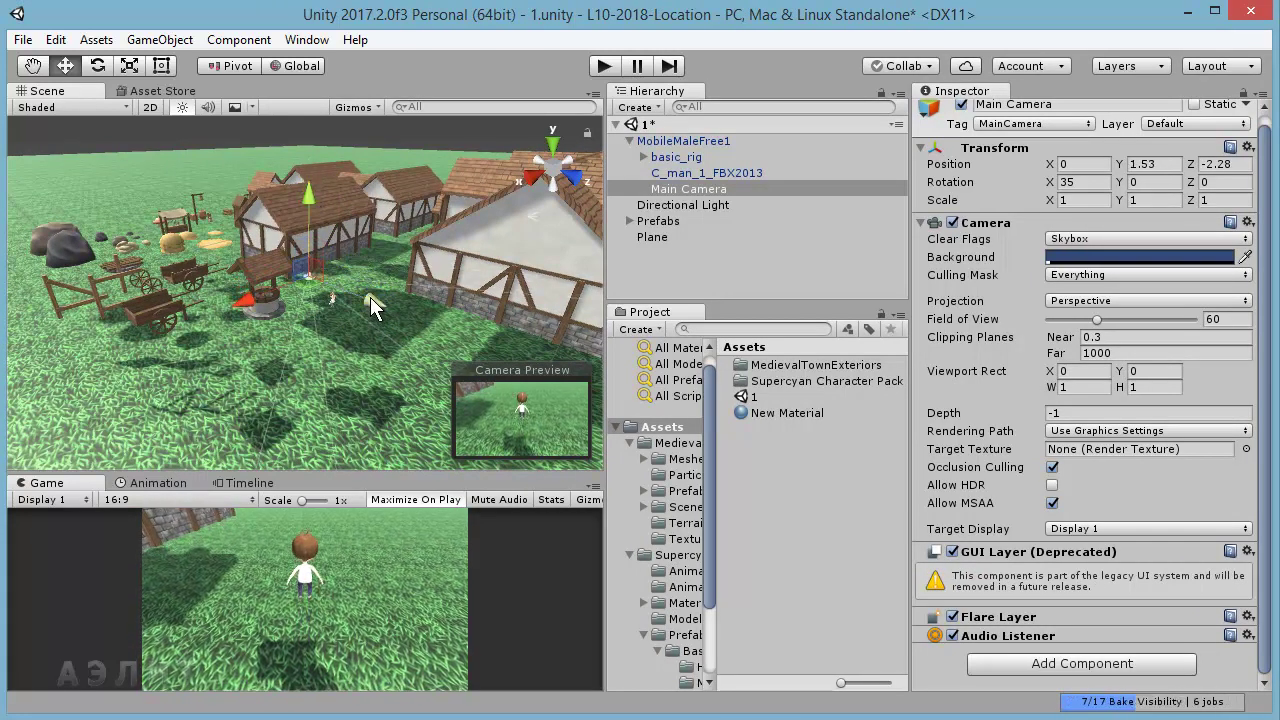
- Nudge the Main Camera closer behind the character, play-test the view, then select the Plane
left_click_drag(370, 299, 374, 302)
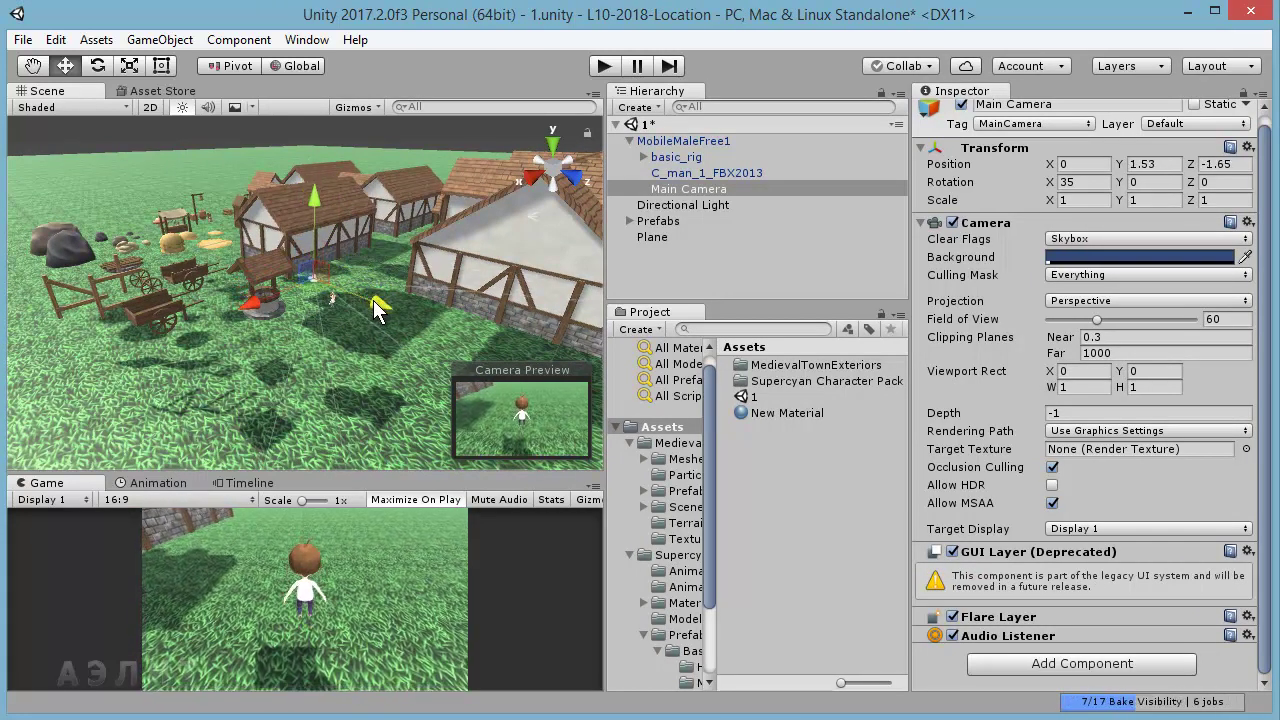
left_click(611, 64)
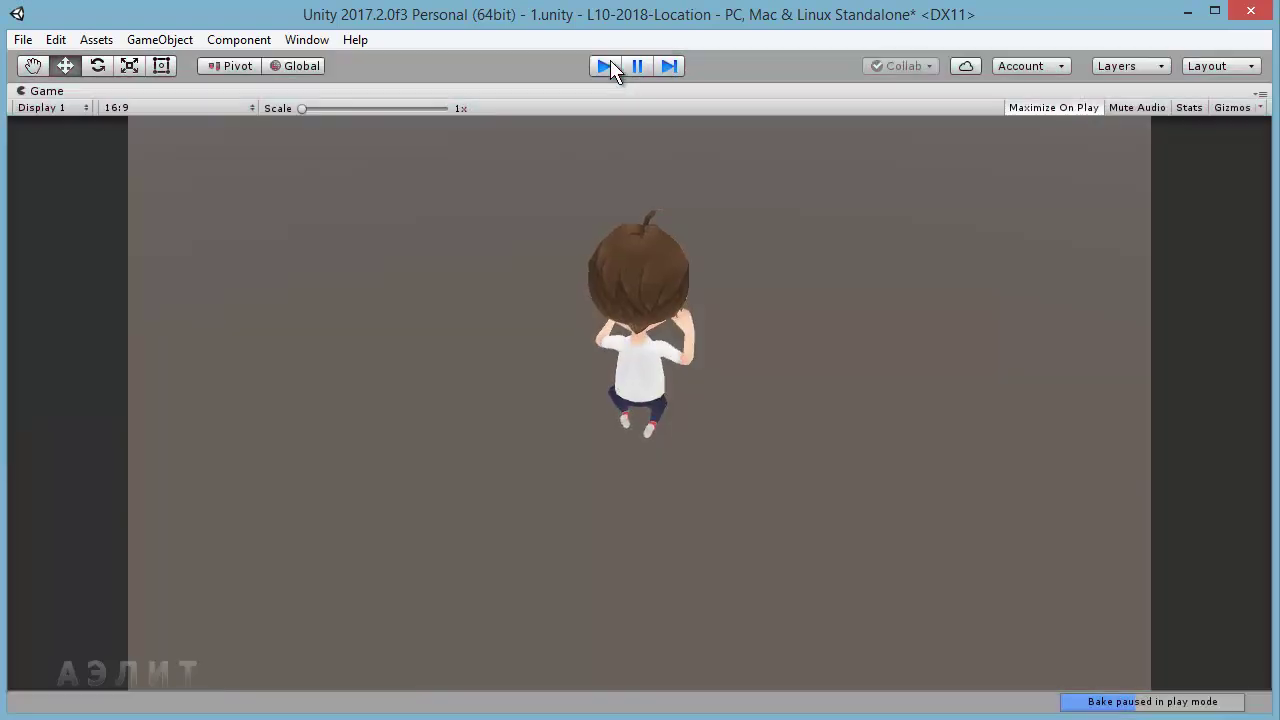
left_click(608, 63)
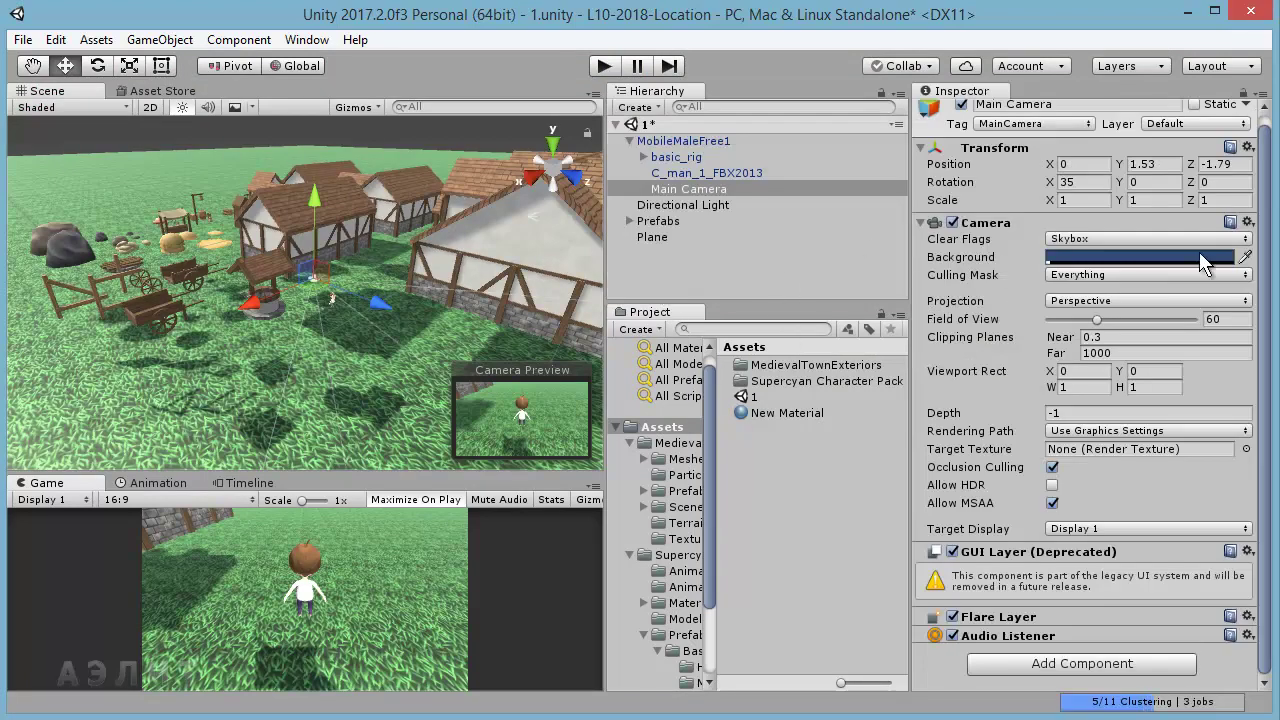
left_click(652, 236)
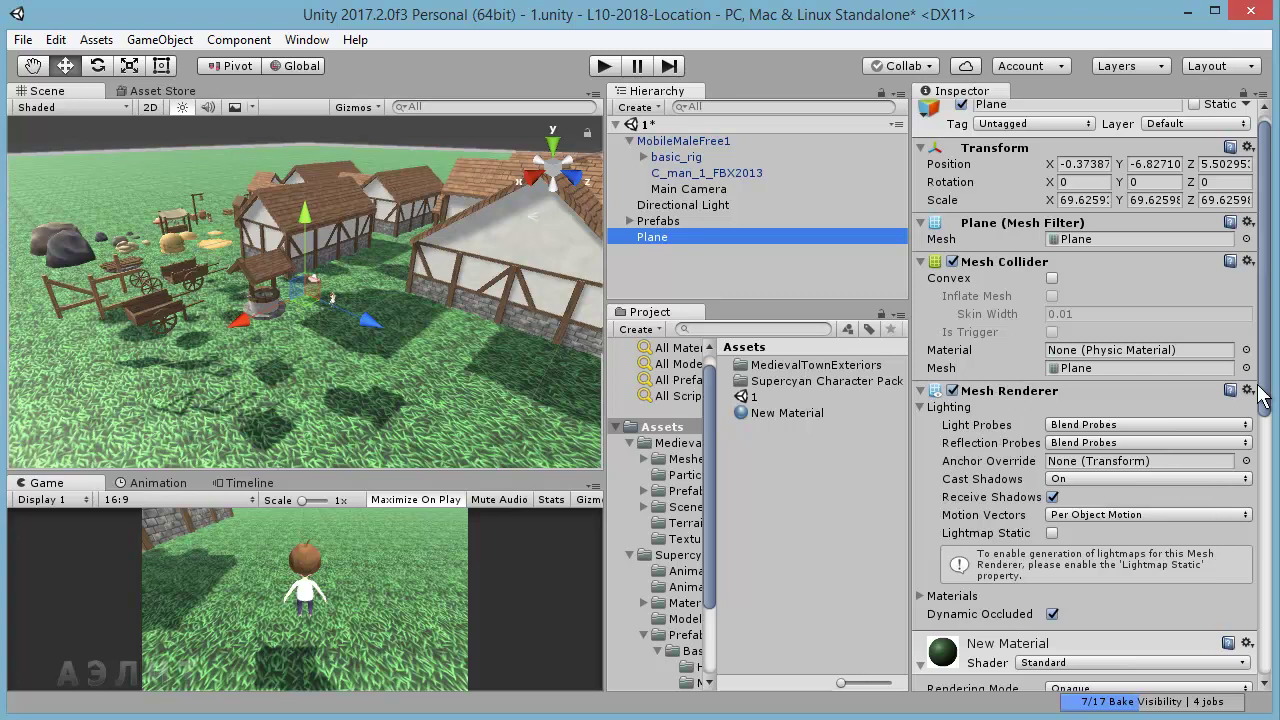
mouse_move(1265, 371)
left_mouse_down()
mouse_move(1265, 490)
mouse_move(1199, 336)
left_mouse_up()
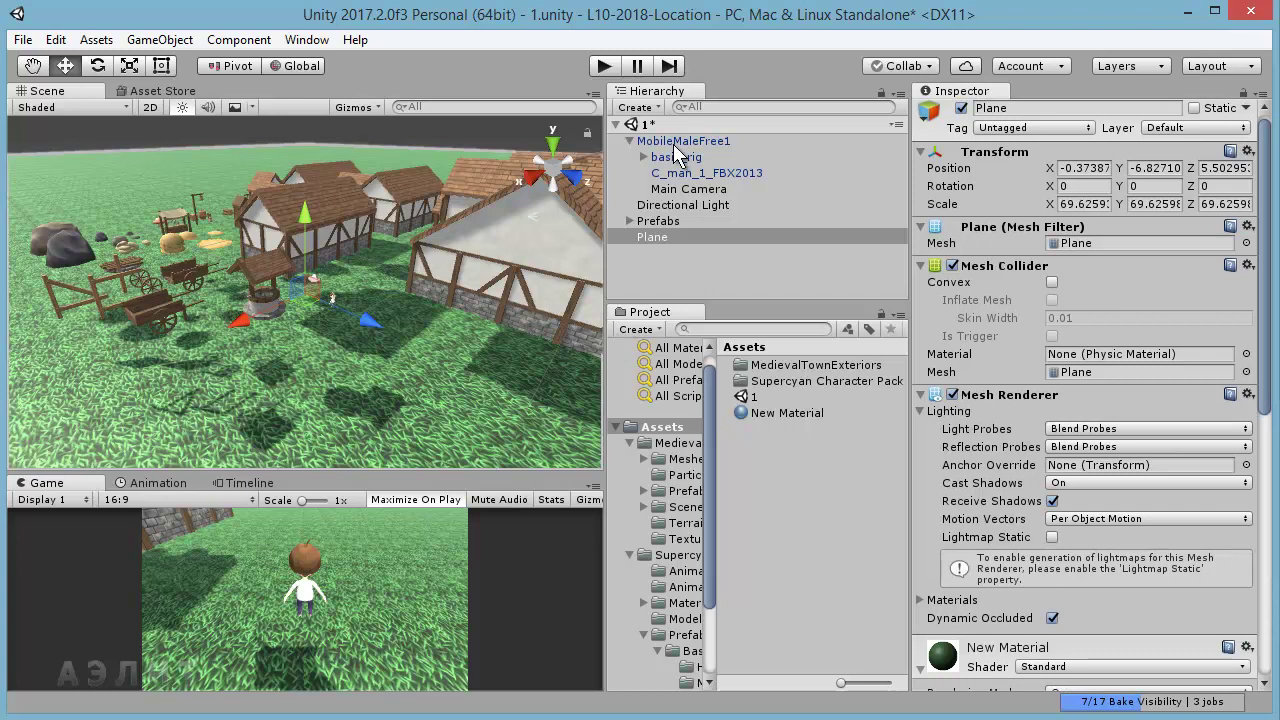
- Add a Physics > Sphere Collider component to the MobileMaleFree1 character
left_click(678, 143)
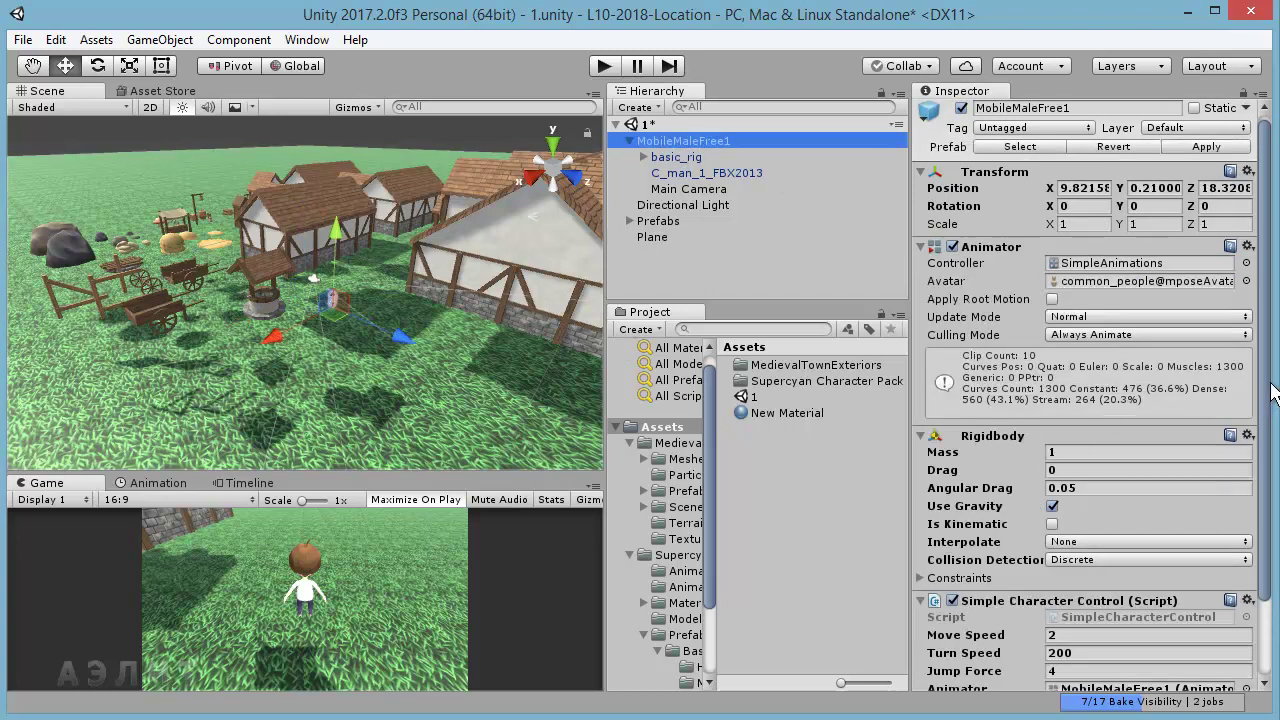
scroll(1125, 455, "down", 3)
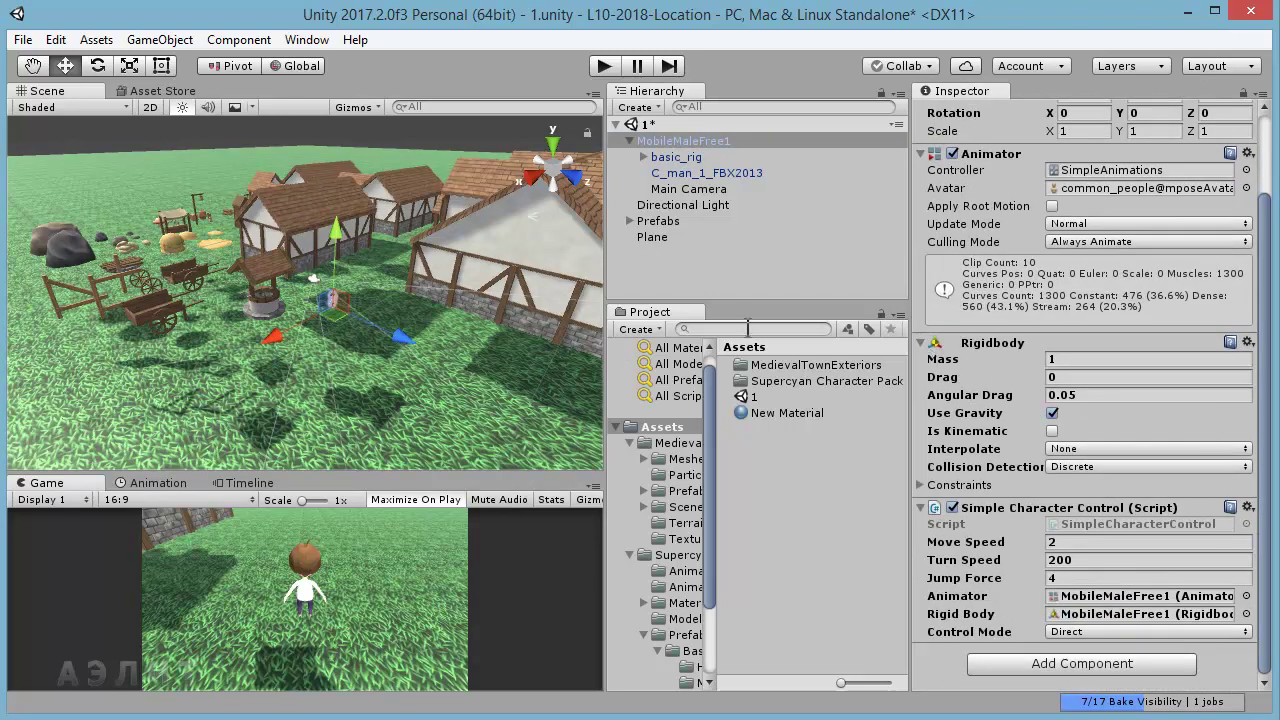
left_click(1076, 664)
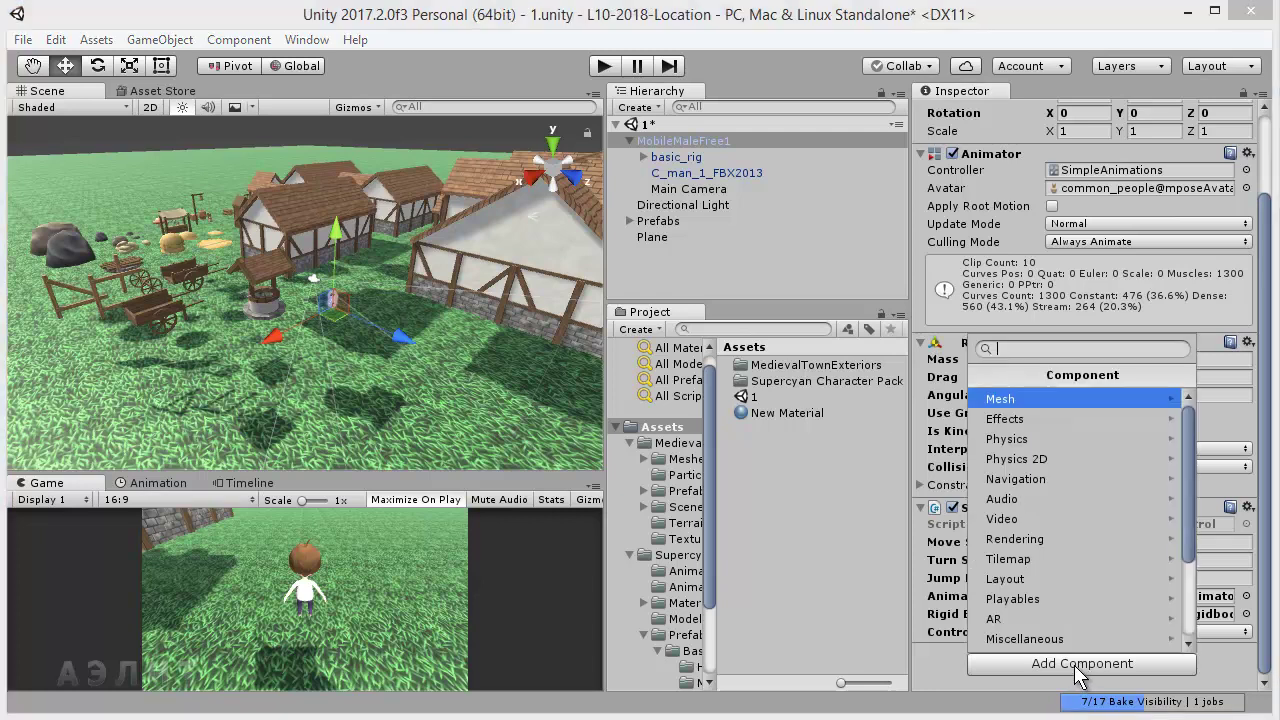
left_click(1021, 439)
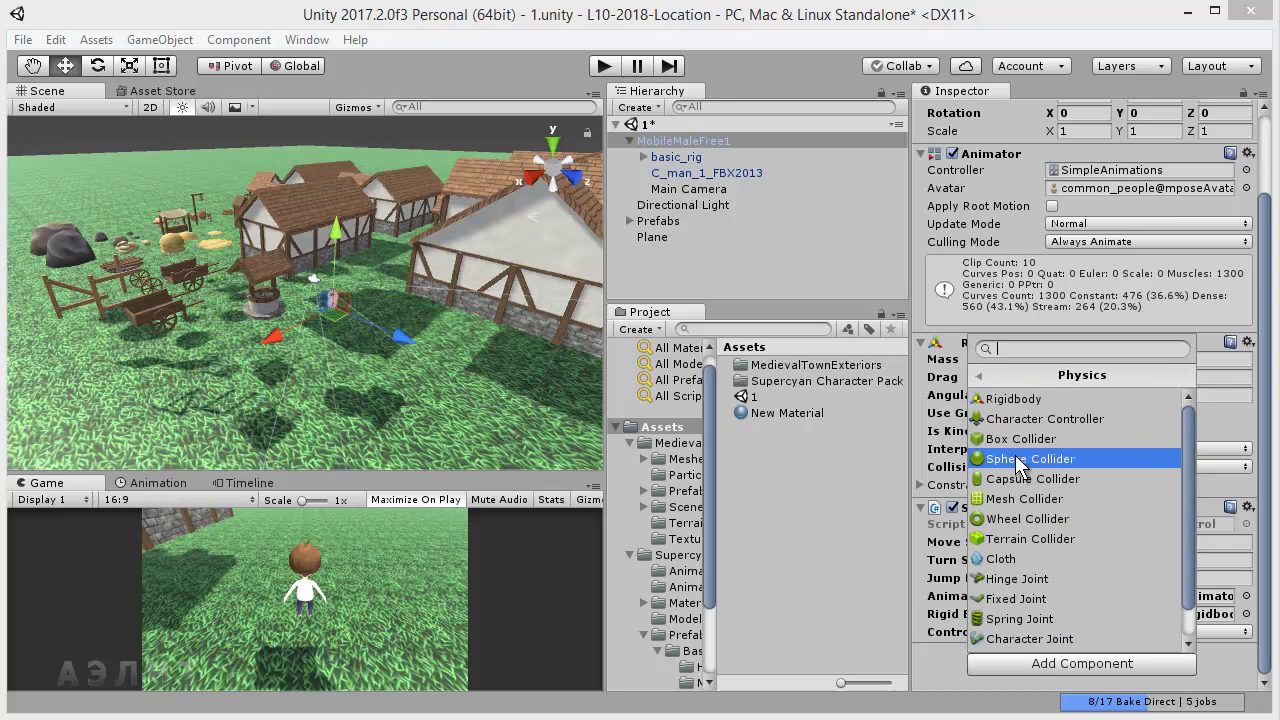
left_click(1019, 459)
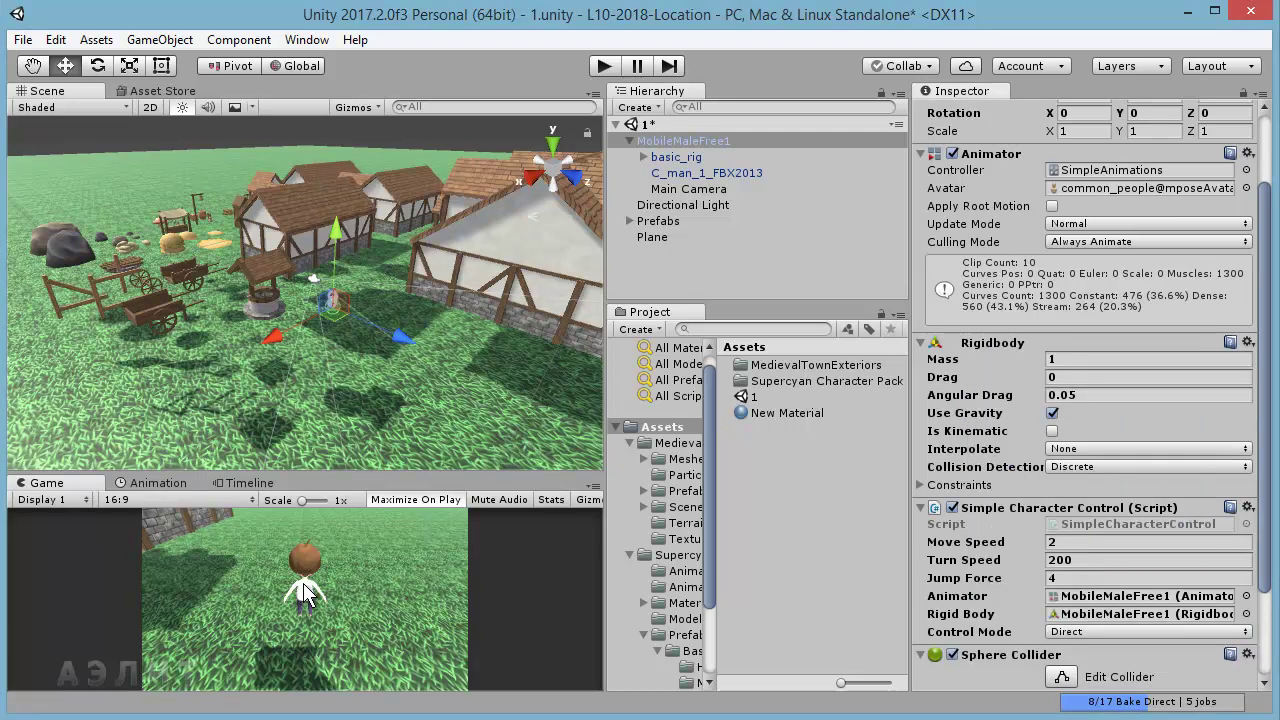
left_click(604, 66)
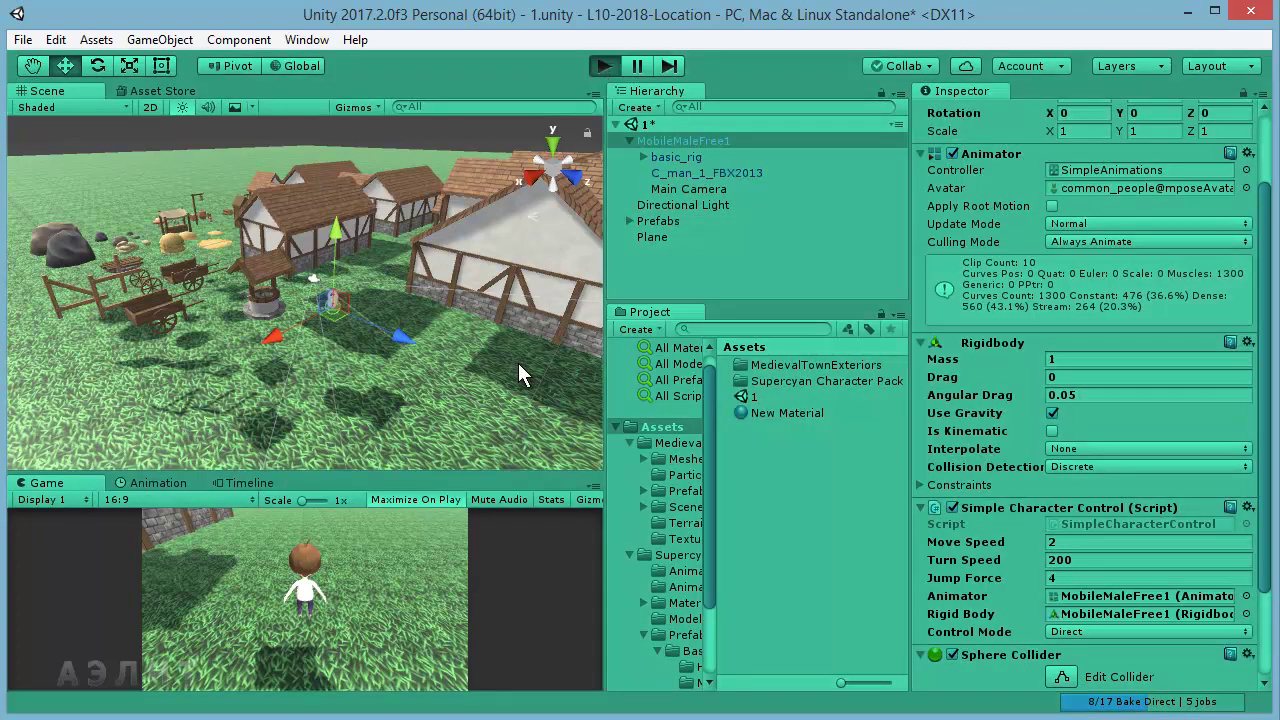
key("w")
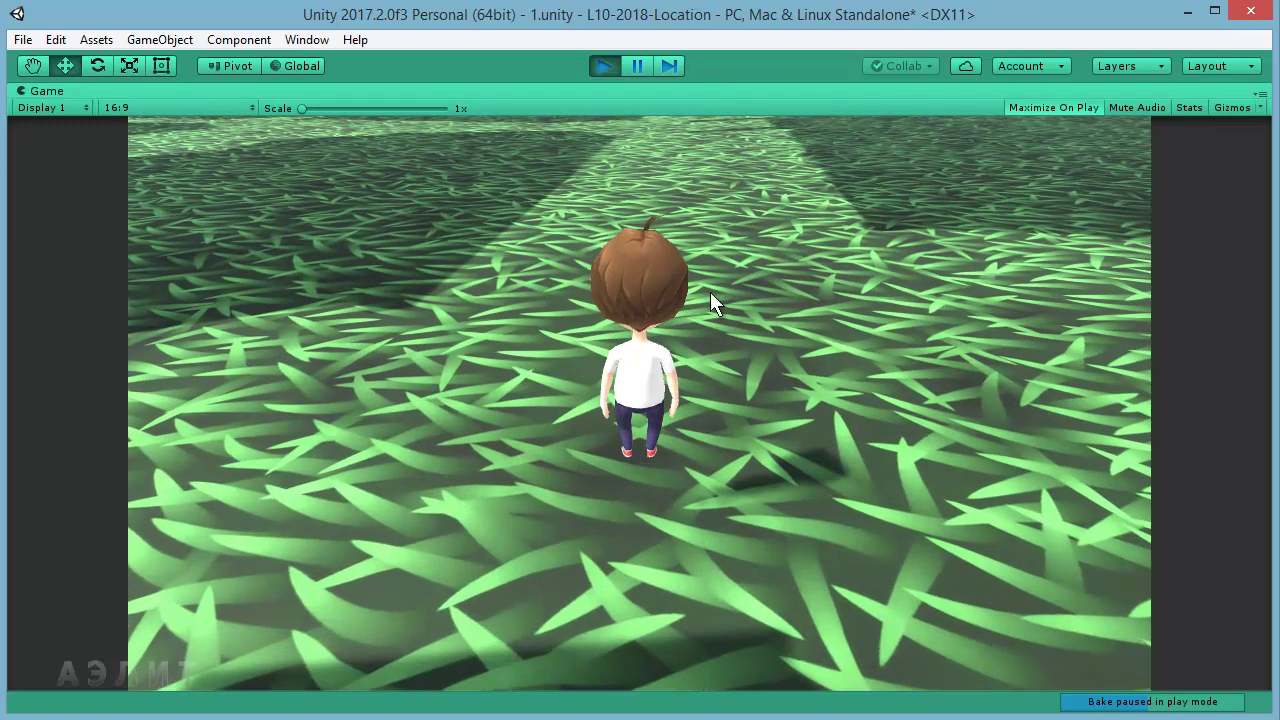
left_click(605, 66)
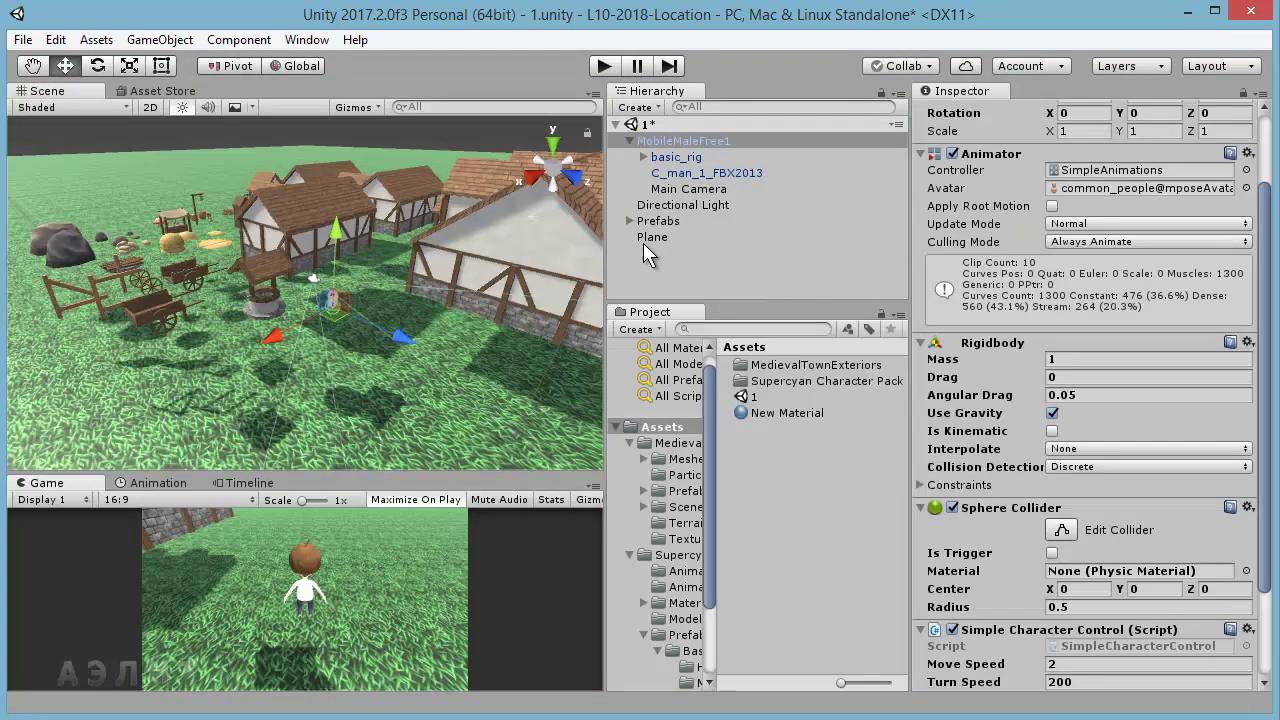
- Place the Main Camera at Y 1.66 with X rotation 20.058 for a flatter view
left_click(692, 188)
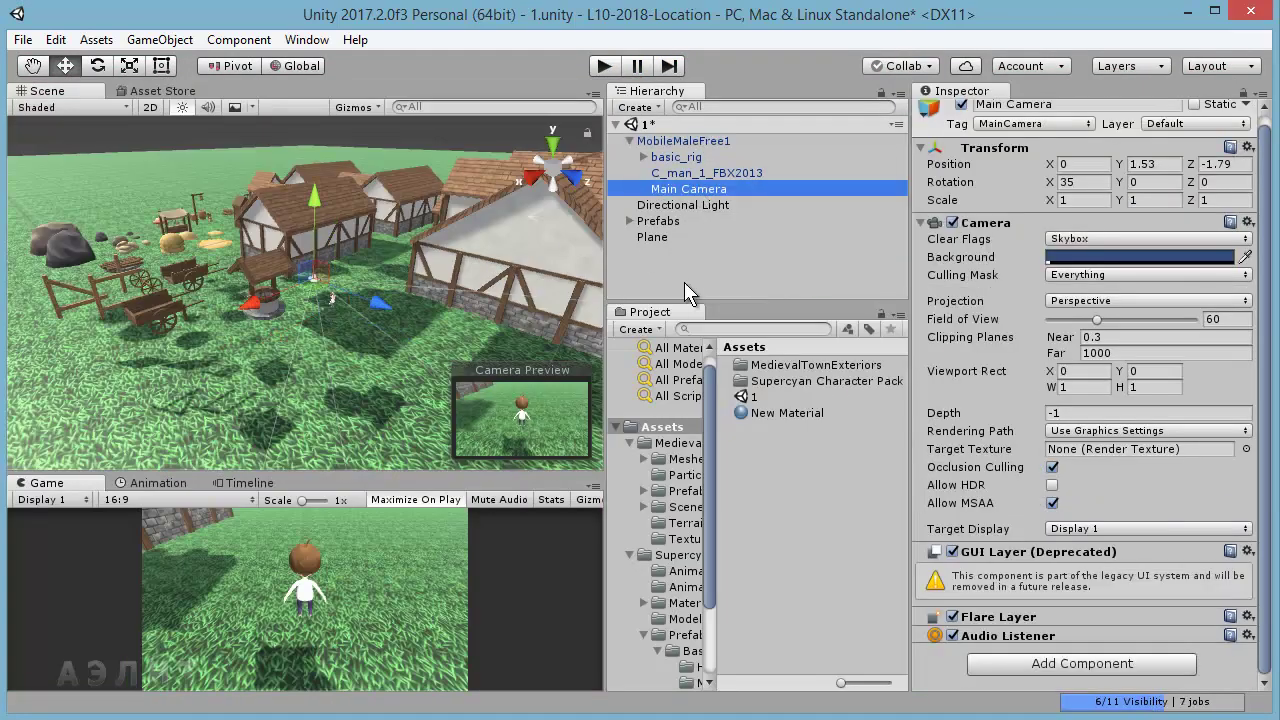
left_click_drag(316, 198, 315, 182)
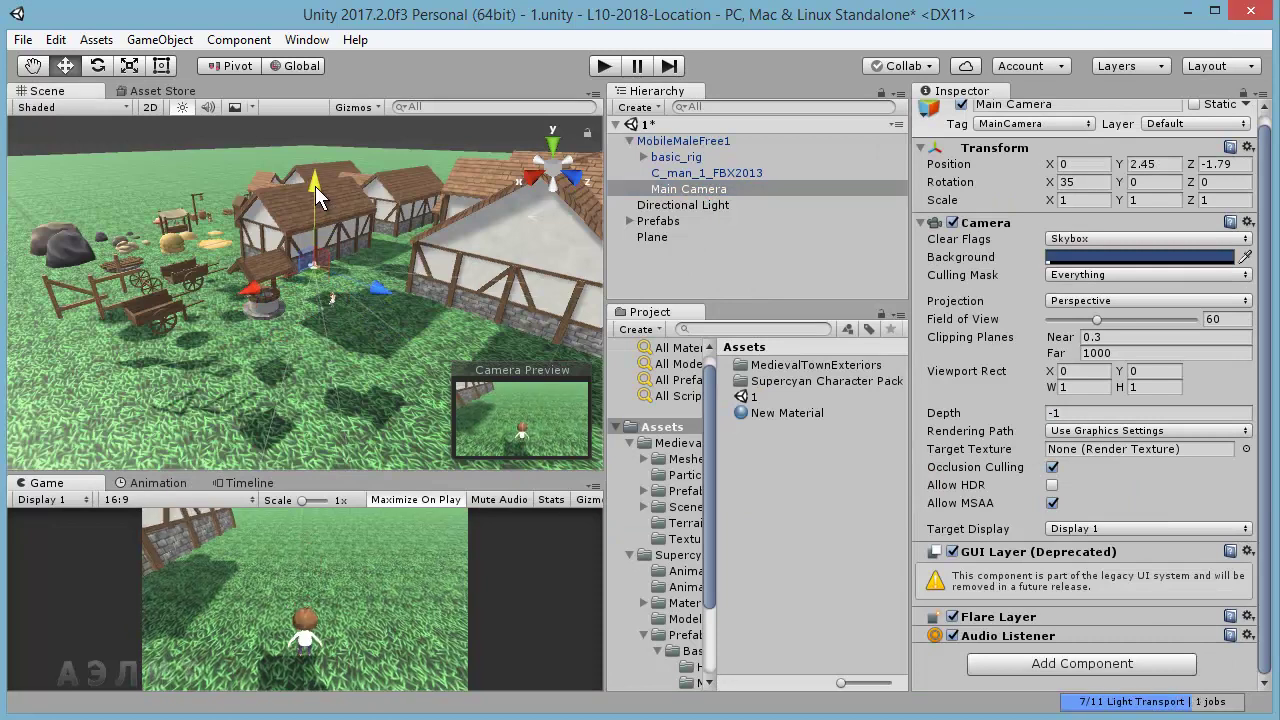
left_click(97, 66)
left_click_drag(382, 267, 372, 220)
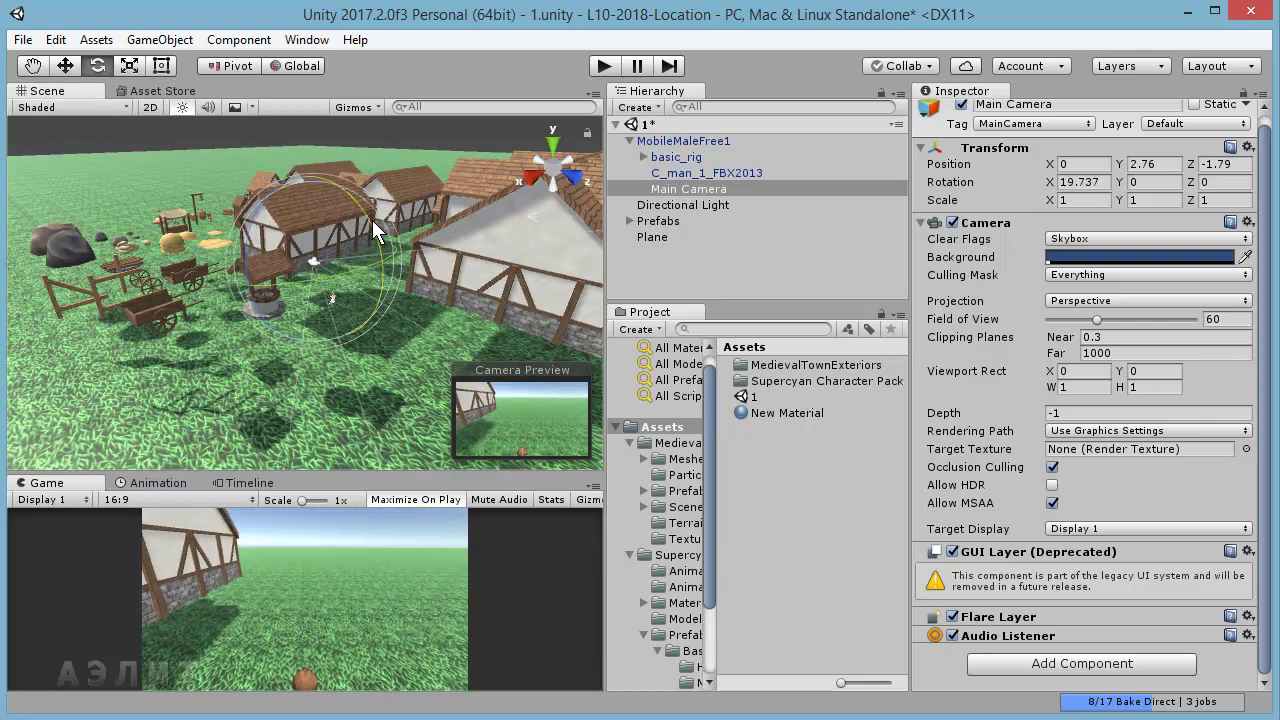
left_click(65, 66)
left_click_drag(316, 171, 315, 190)
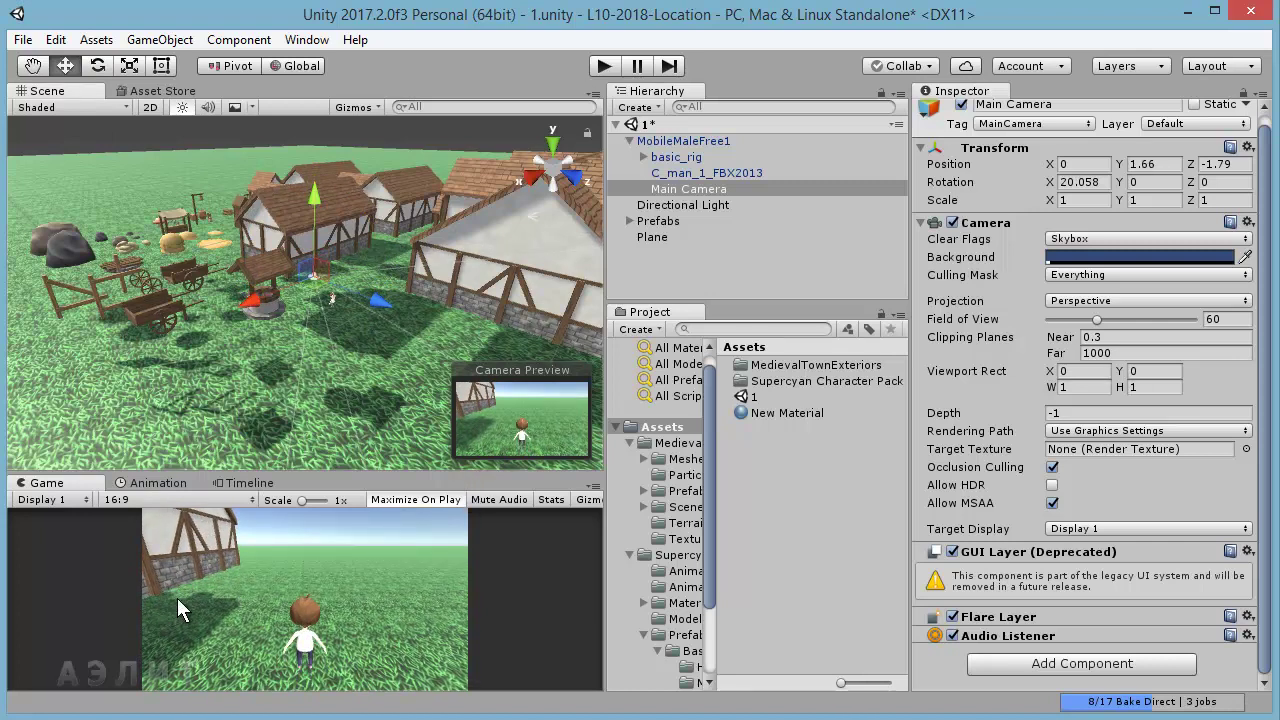
- Raise the grass Plane from Y -5.3 to Y -0.3 and start Play mode
left_click(662, 236)
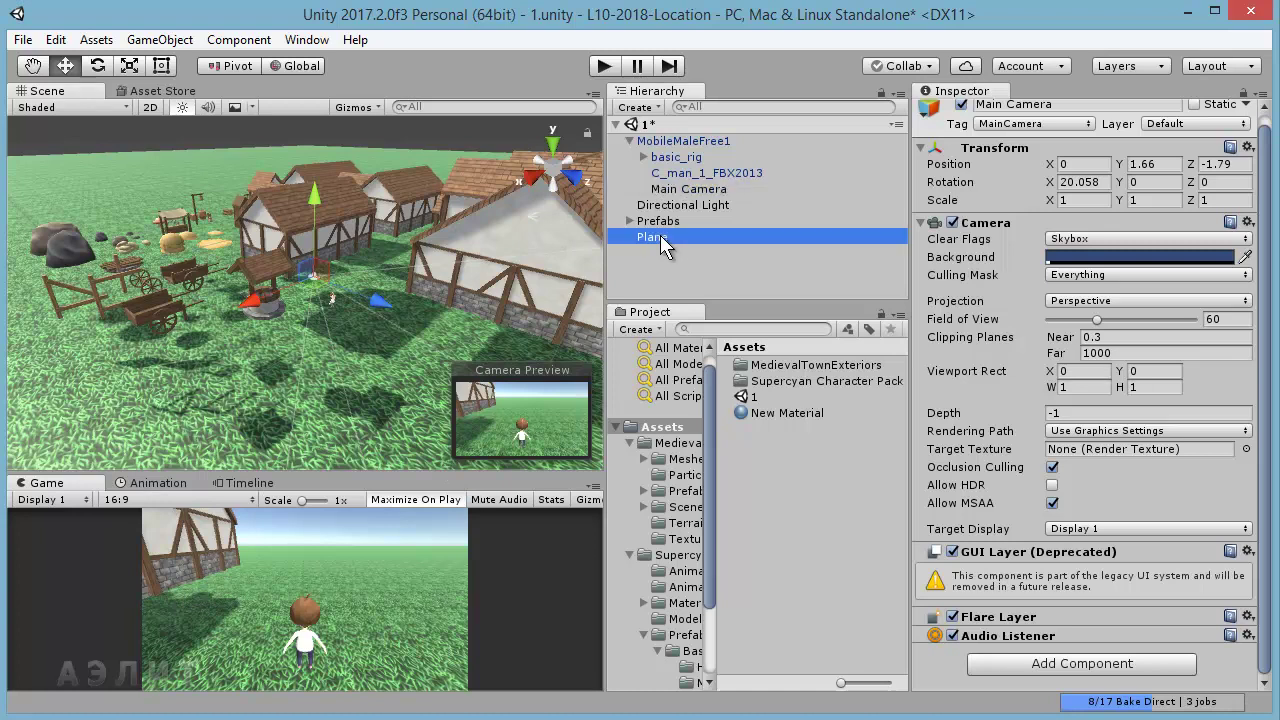
left_click_drag(303, 212, 330, 168)
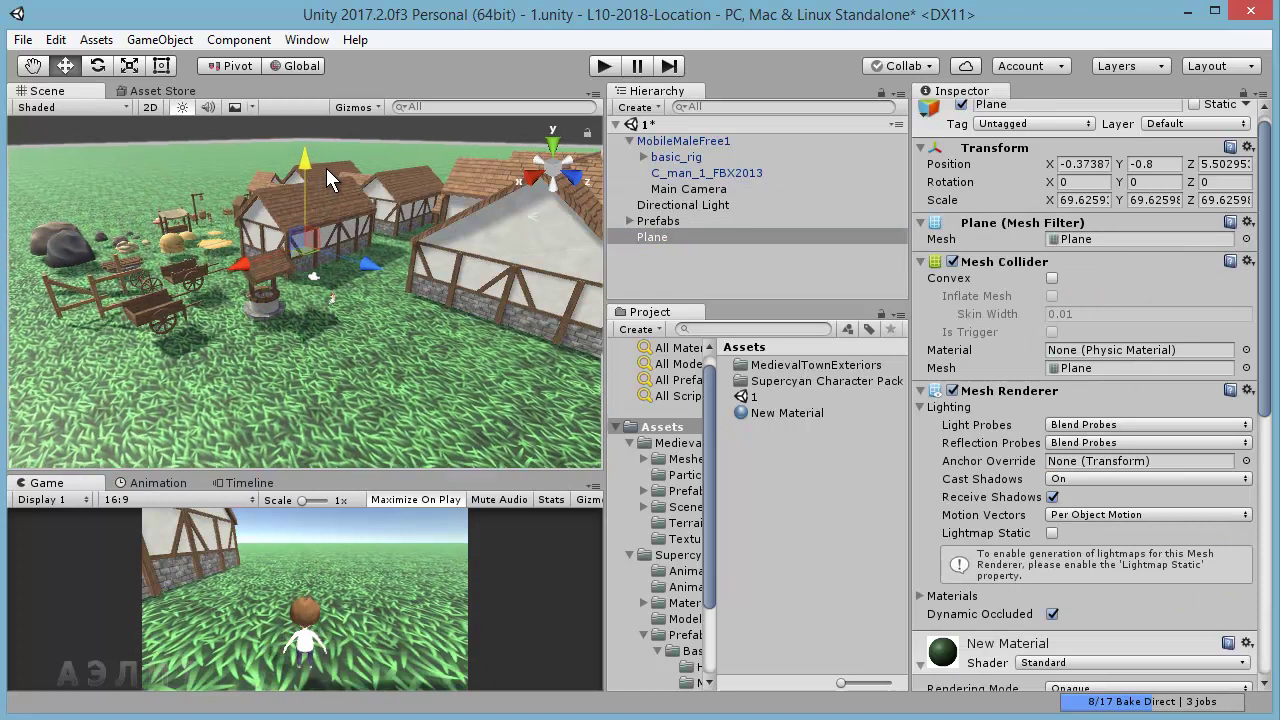
left_click_drag(329, 168, 328, 166)
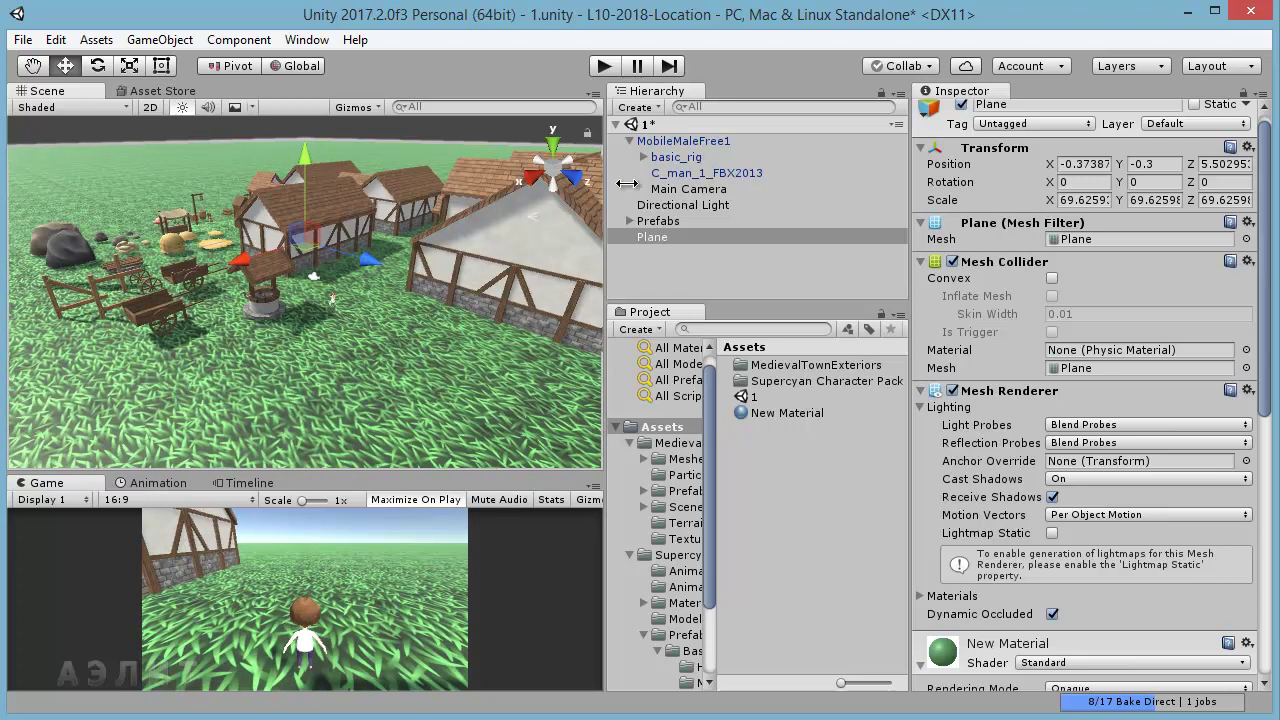
left_click(605, 68)
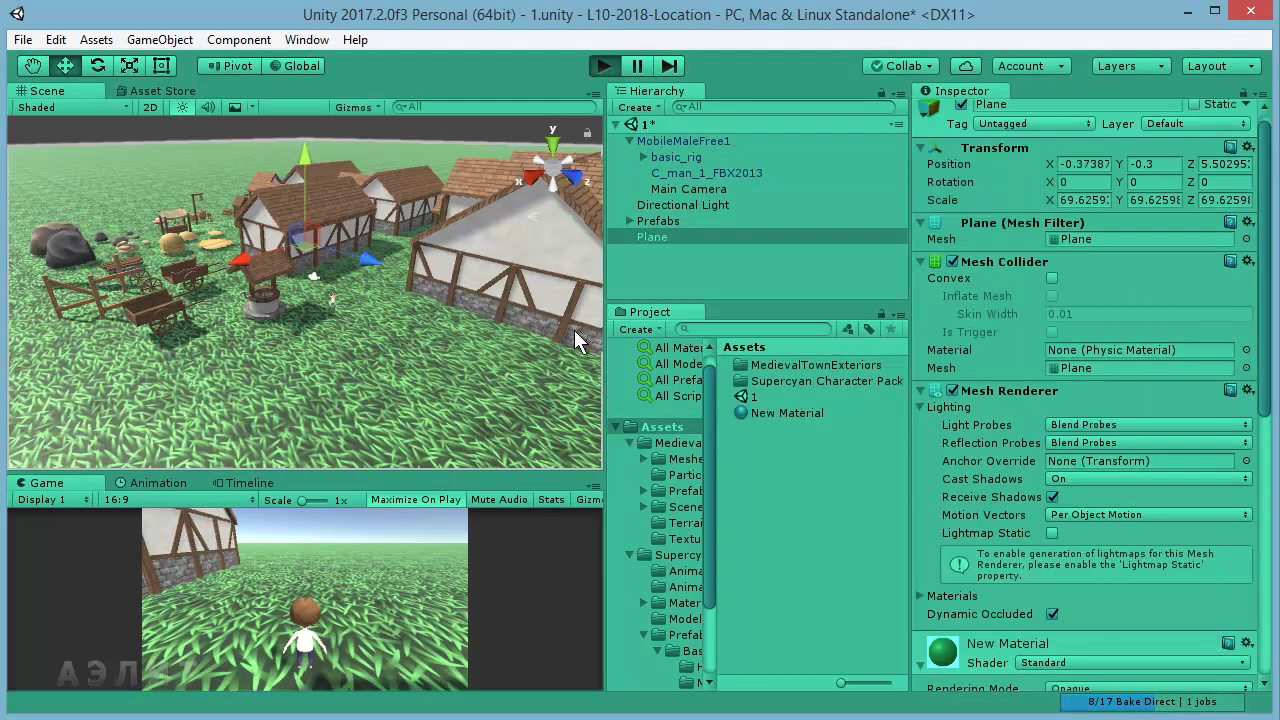
- Run the character forward and down the street between the timber houses
key("w")
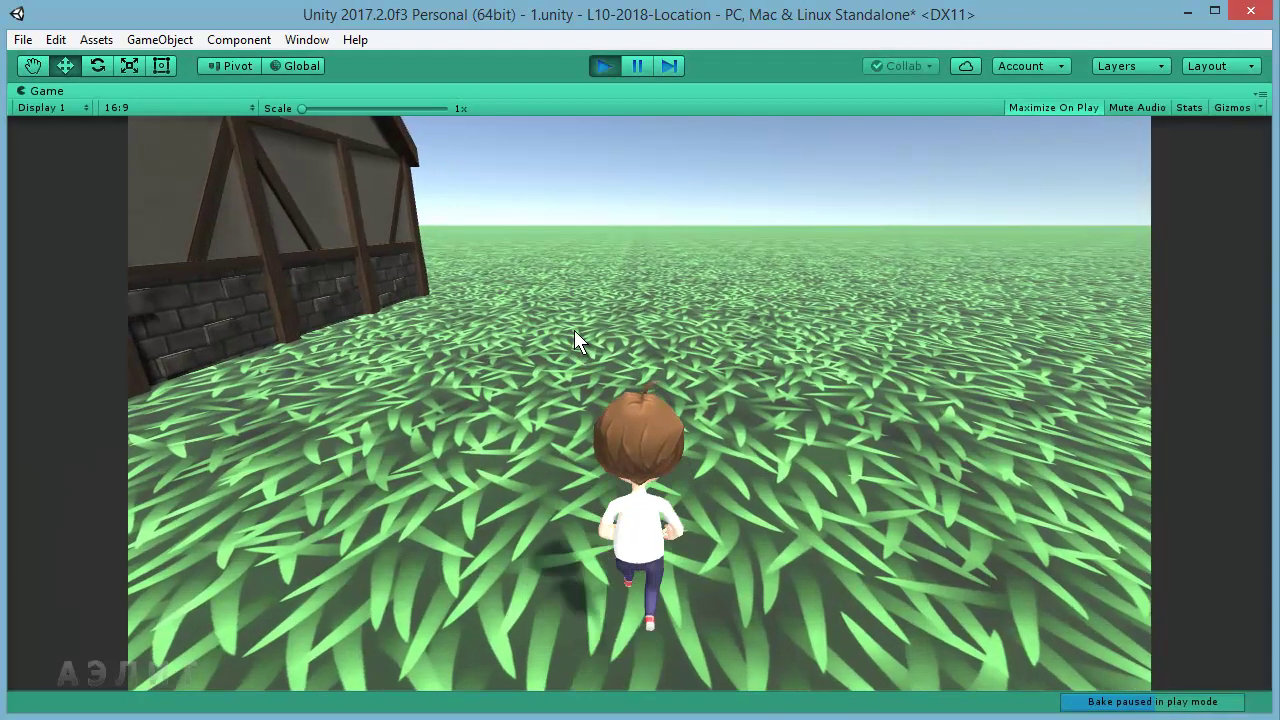
key("a")
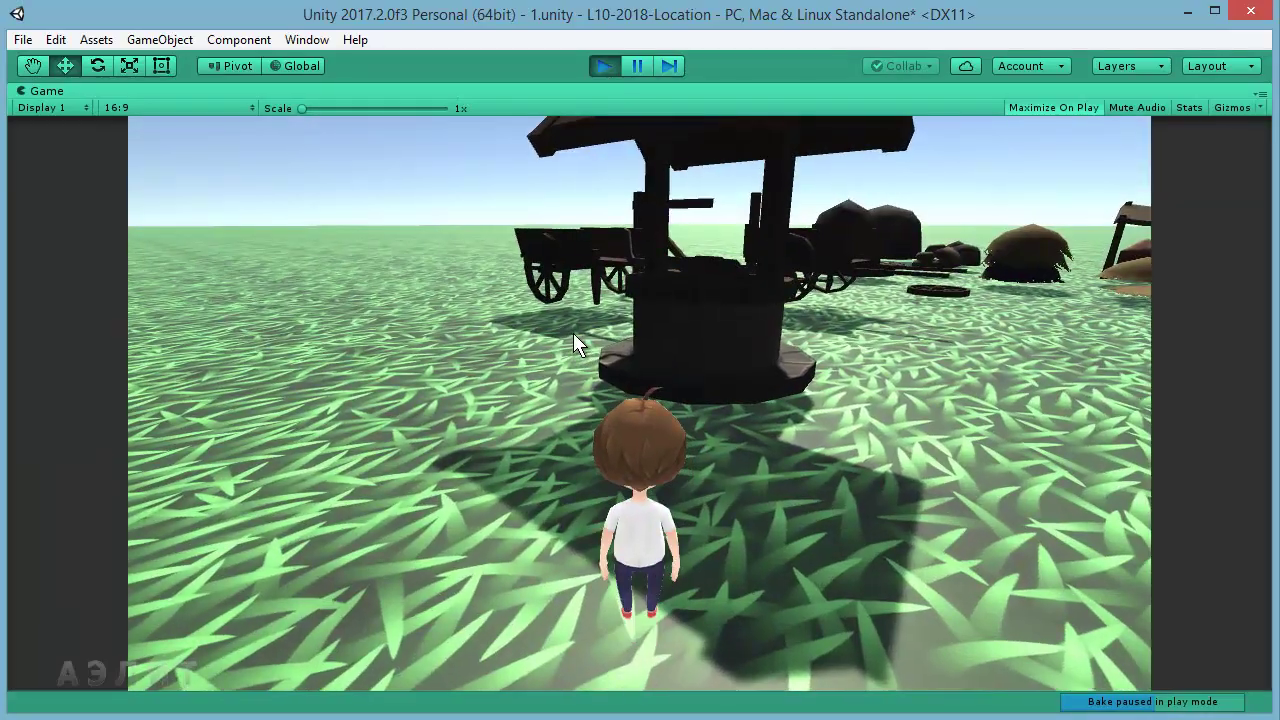
key("a")
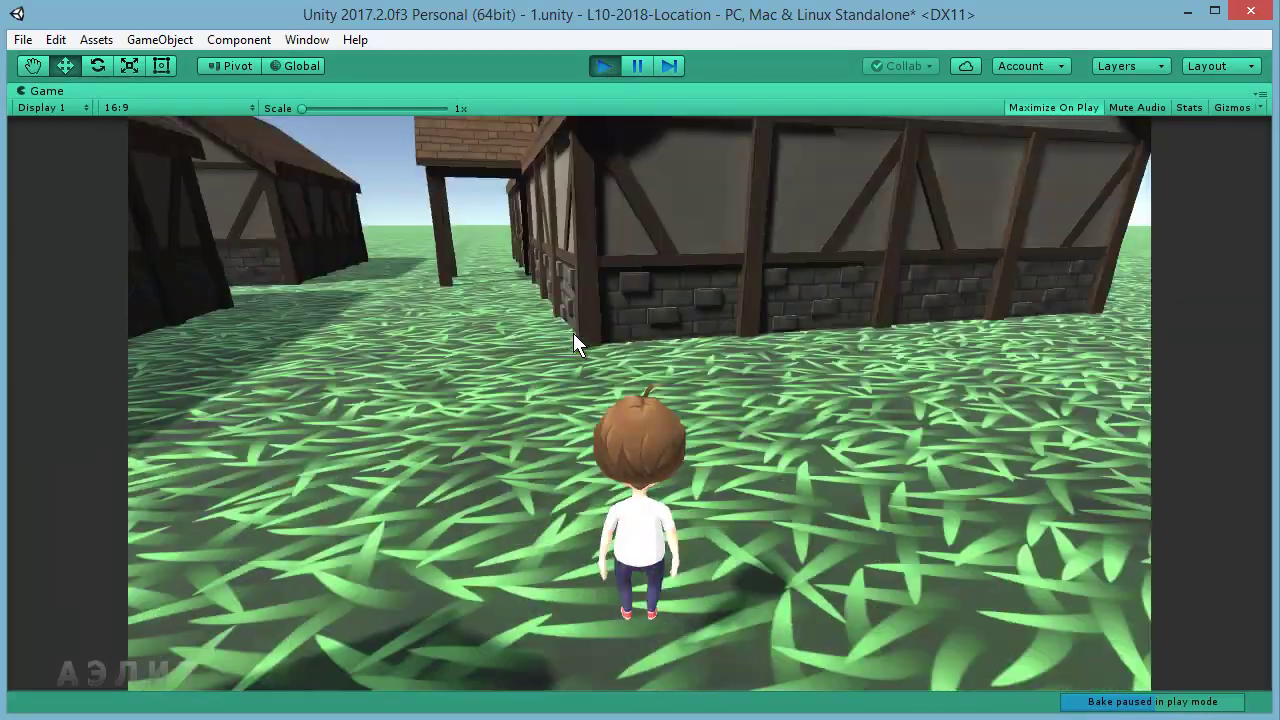
key("d")
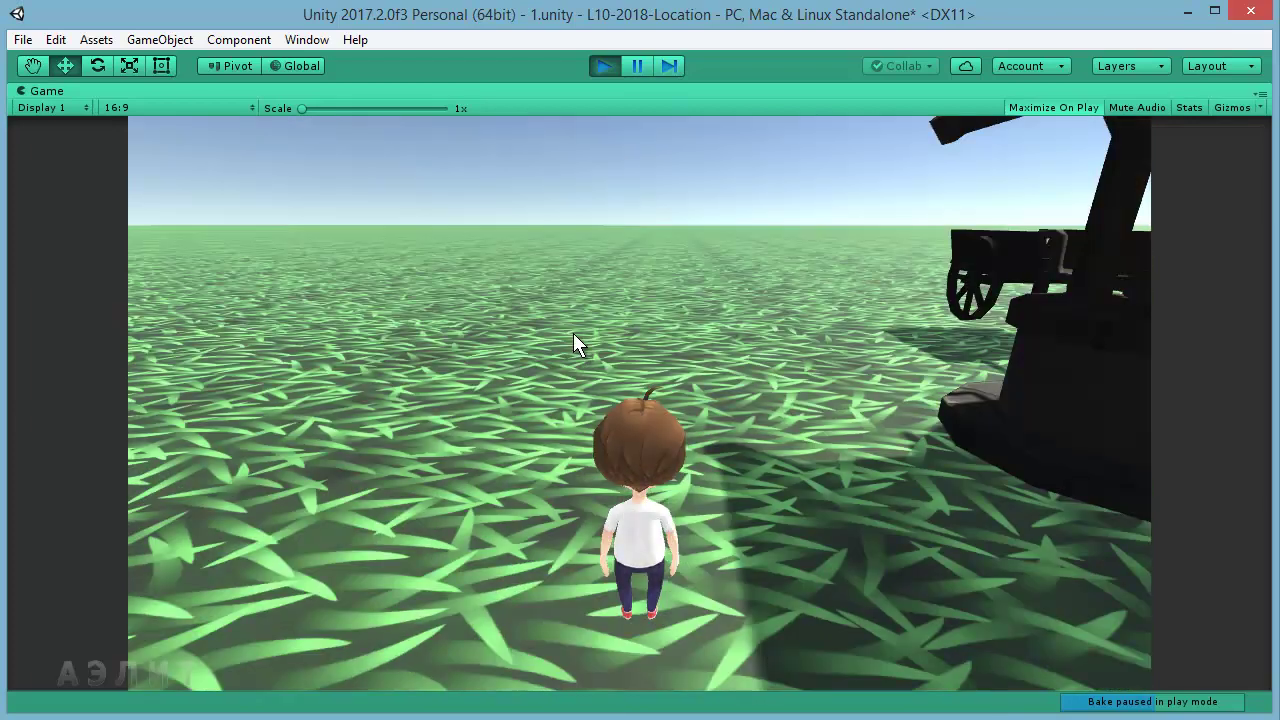
key("a")
key("w")
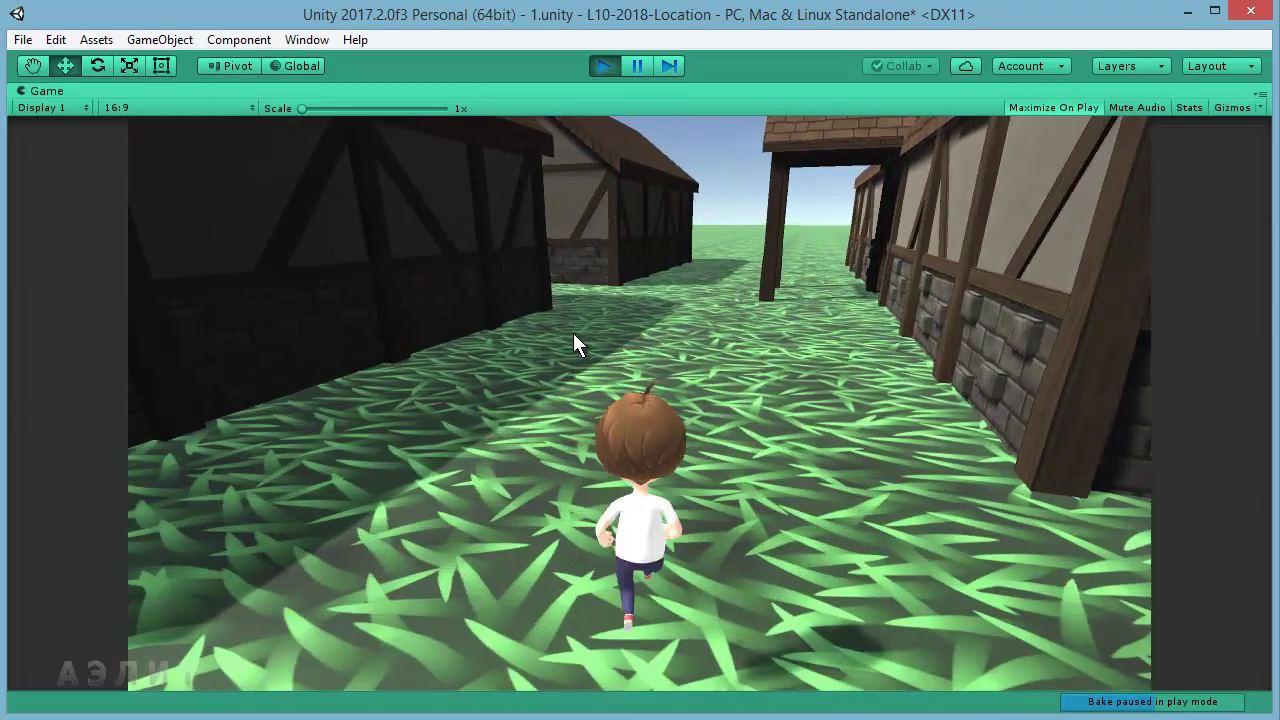
- Steer the running character around the buildings and out toward the well
key("d")
key("a")
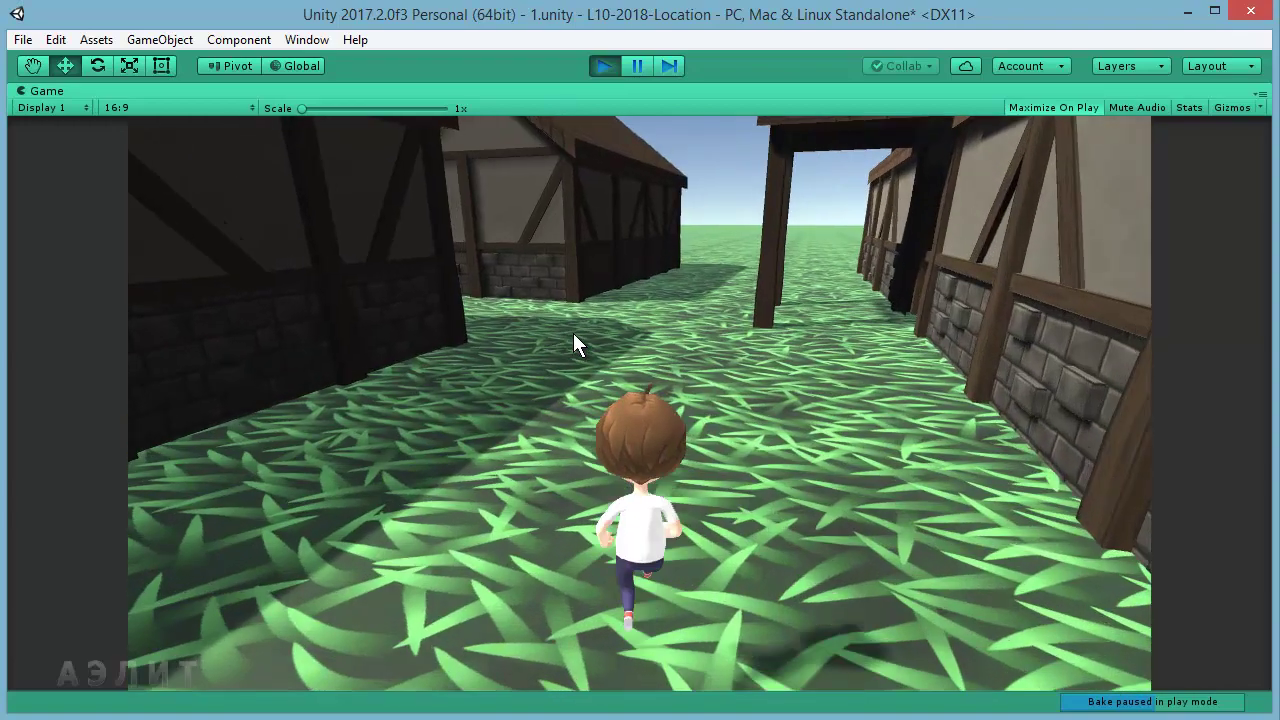
key("w")
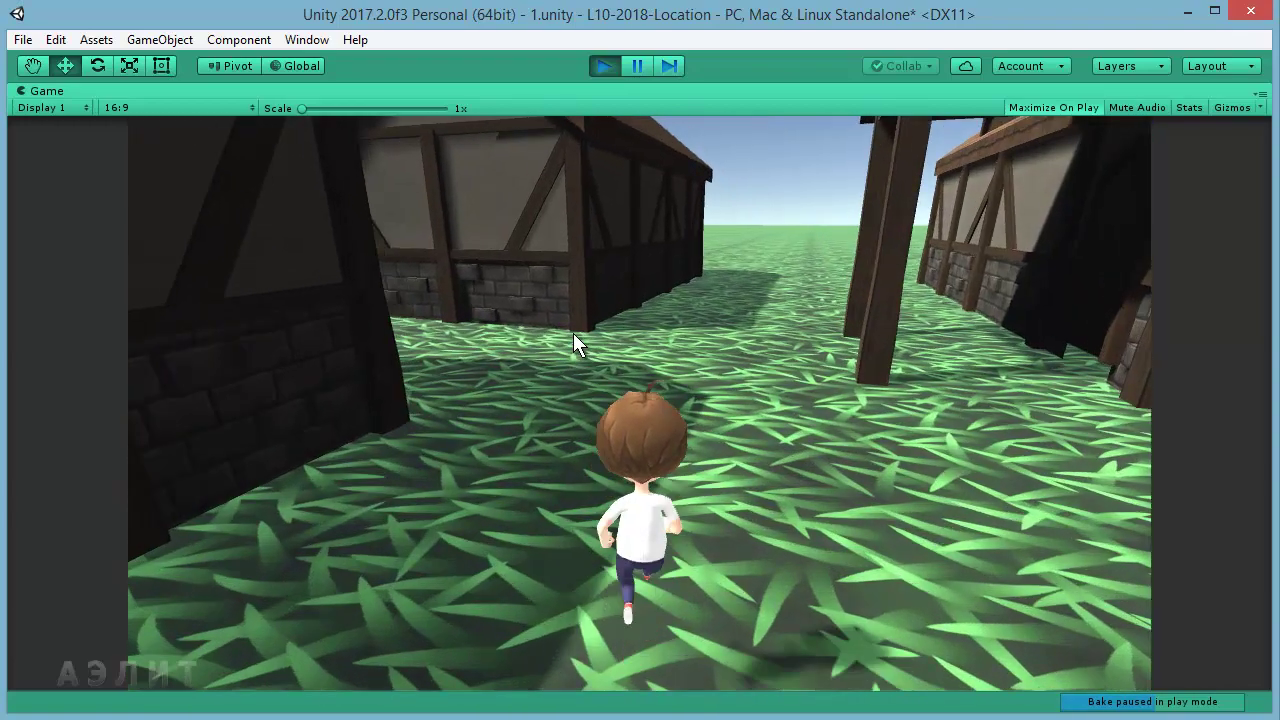
key("a")
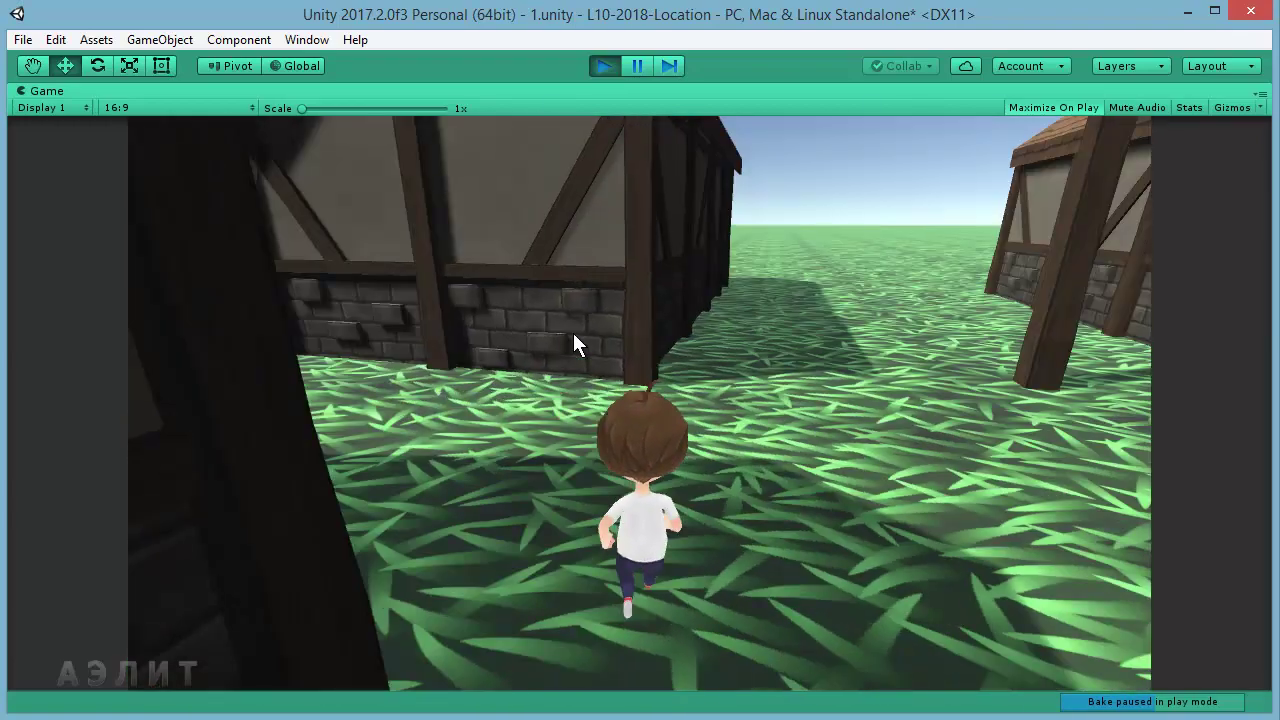
key("d")
key("a")
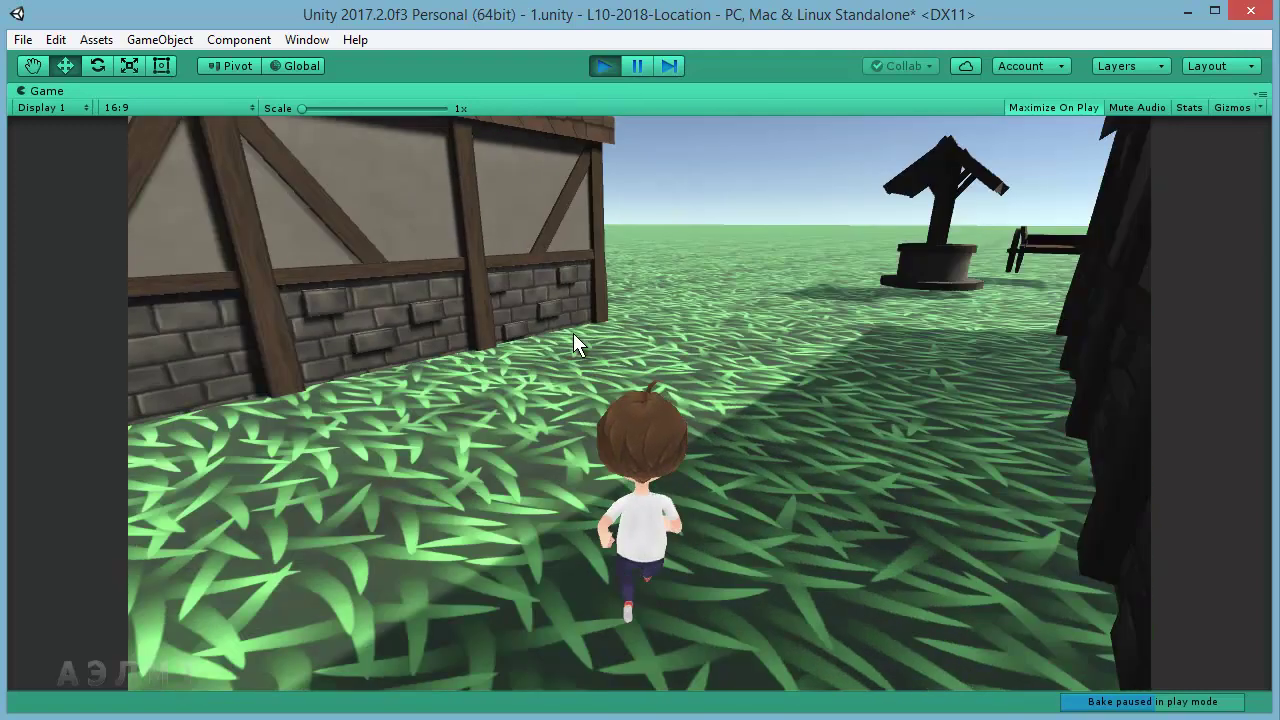
key("d")
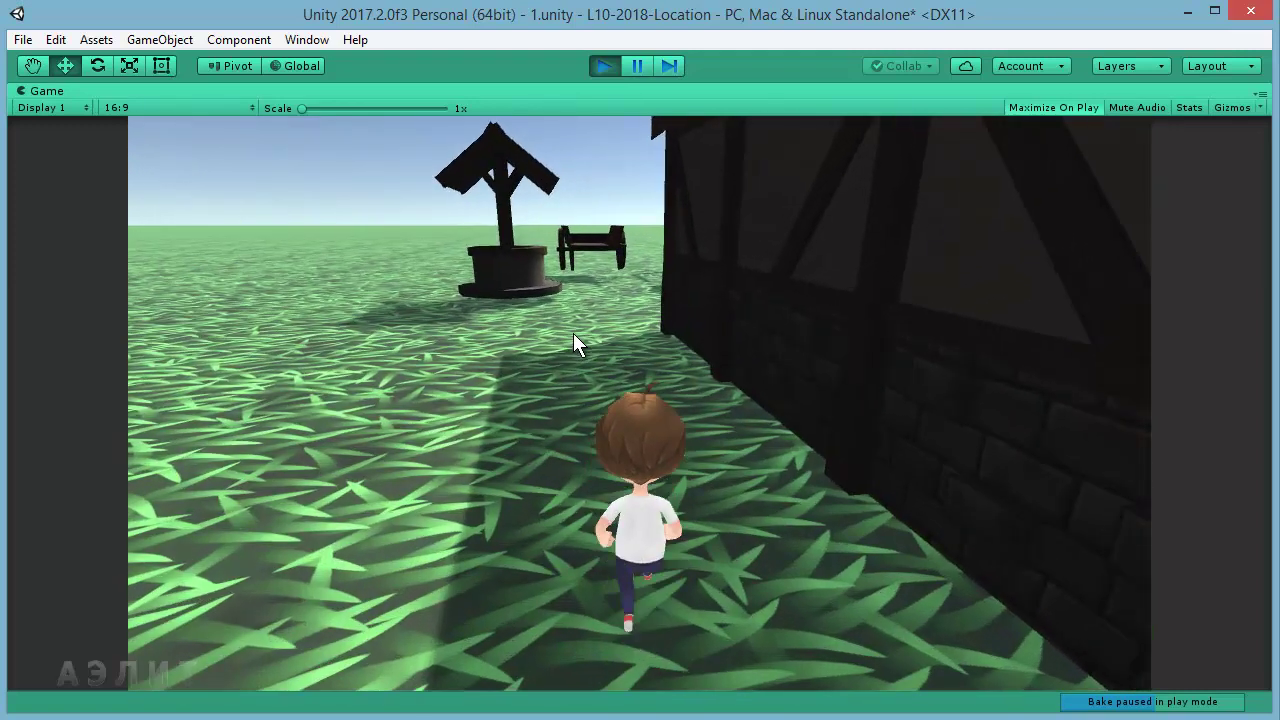